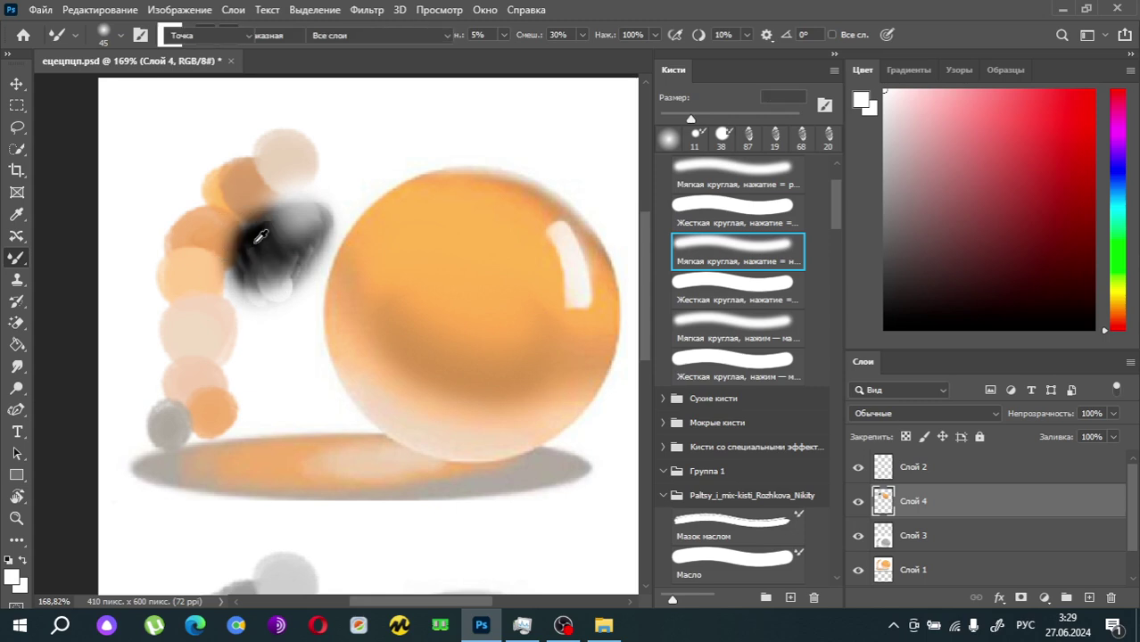
Step: Sample a dark gray from the smudge beside the orange ball and paint it across the smudge's upper part
{"action": "left_click", "coordinate": [276, 239], "text": "alt"}
{"action": "mouse_move", "coordinate": [277, 248]}
{"action": "left_mouse_down"}
{"action": "mouse_move", "coordinate": [246, 299]}
{"action": "mouse_move", "coordinate": [292, 241]}
{"action": "mouse_move", "coordinate": [251, 265]}
{"action": "mouse_move", "coordinate": [308, 229]}
{"action": "mouse_move", "coordinate": [277, 242]}
{"action": "mouse_move", "coordinate": [340, 162]}
{"action": "mouse_move", "coordinate": [309, 201]}
{"action": "mouse_move", "coordinate": [305, 227]}
{"action": "mouse_move", "coordinate": [323, 258]}
{"action": "left_mouse_up"}
{"action": "scroll", "coordinate": [323, 258], "scroll_direction": "down", "scroll_amount": 1}
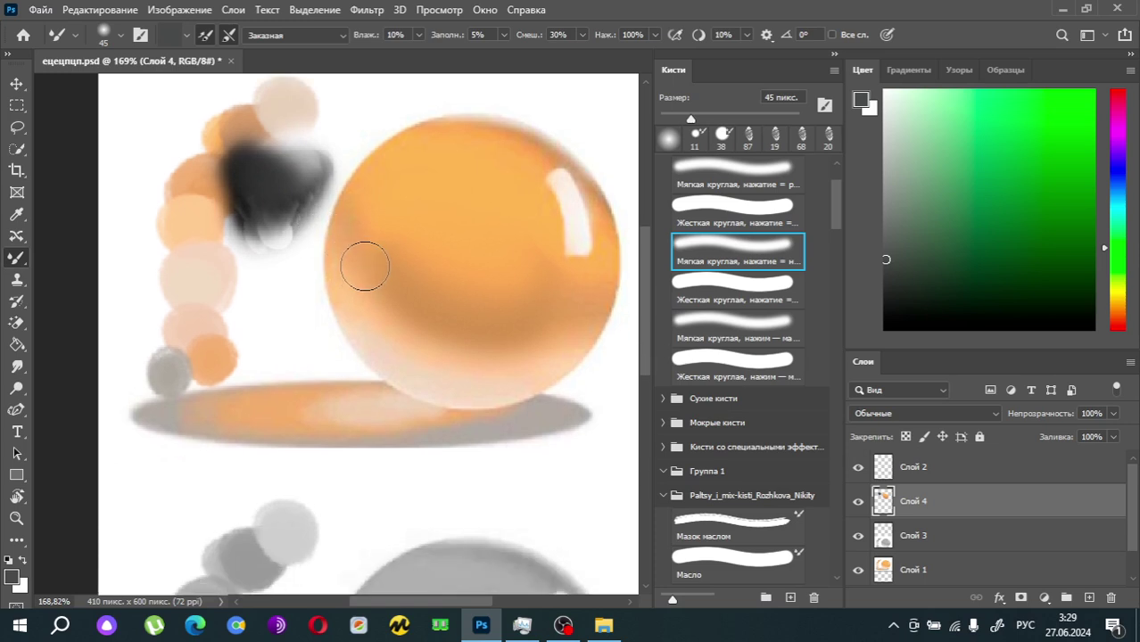
{"action": "scroll", "coordinate": [364, 268], "scroll_direction": "up", "scroll_amount": 2}
{"action": "key", "text": "i"}
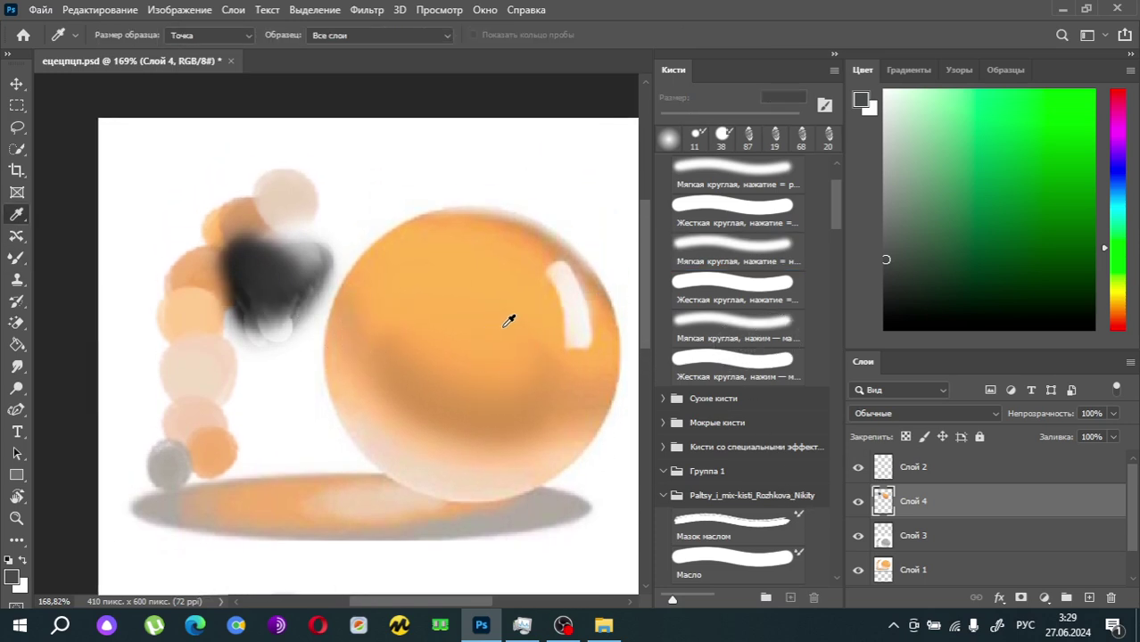
{"action": "left_click", "coordinate": [458, 318]}
{"action": "key", "text": "b"}
{"action": "scroll", "coordinate": [466, 300], "scroll_direction": "down", "scroll_amount": 2}
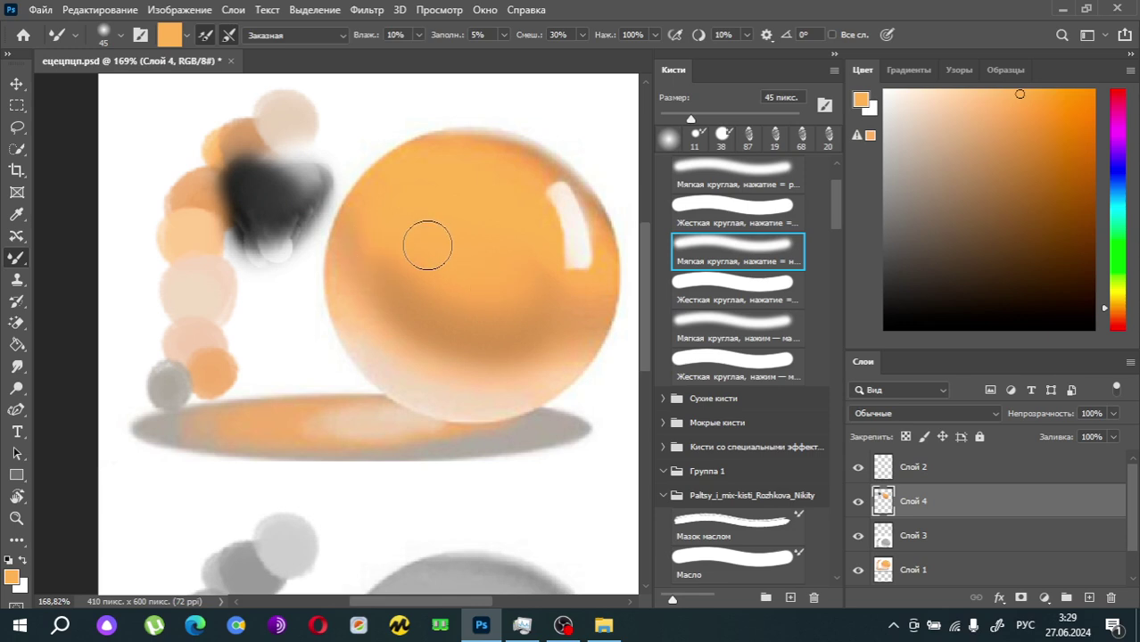
Step: Reset the painting colour to black, choose an 8 px hard round brush, and try test marks on the orange ball
{"action": "key", "text": "d"}
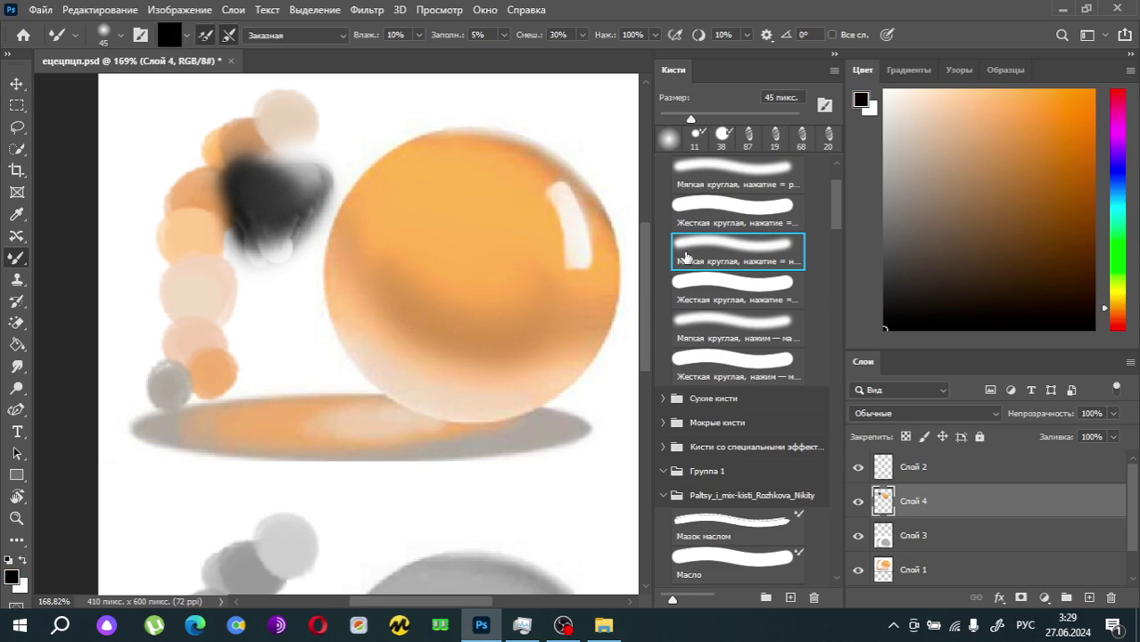
{"action": "left_click", "coordinate": [689, 212]}
{"action": "left_click", "coordinate": [414, 148]}
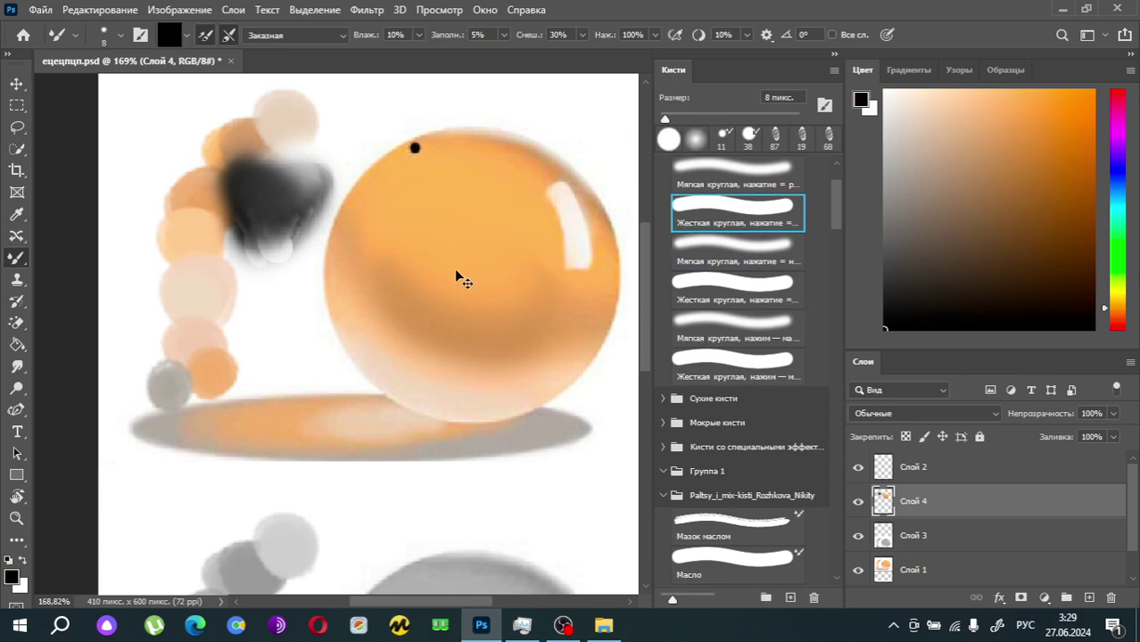
{"action": "left_click_drag", "start_coordinate": [482, 319], "coordinate": [382, 289]}
{"action": "key", "text": "ctrl+z"}
Step: Draw curved vertical and horizontal contour lines on the orange ball, with an upward arrow near each side edge
{"action": "left_click_drag", "start_coordinate": [440, 138], "coordinate": [421, 349]}
{"action": "left_click_drag", "start_coordinate": [503, 140], "coordinate": [459, 373]}
{"action": "left_click_drag", "start_coordinate": [542, 284], "coordinate": [364, 286]}
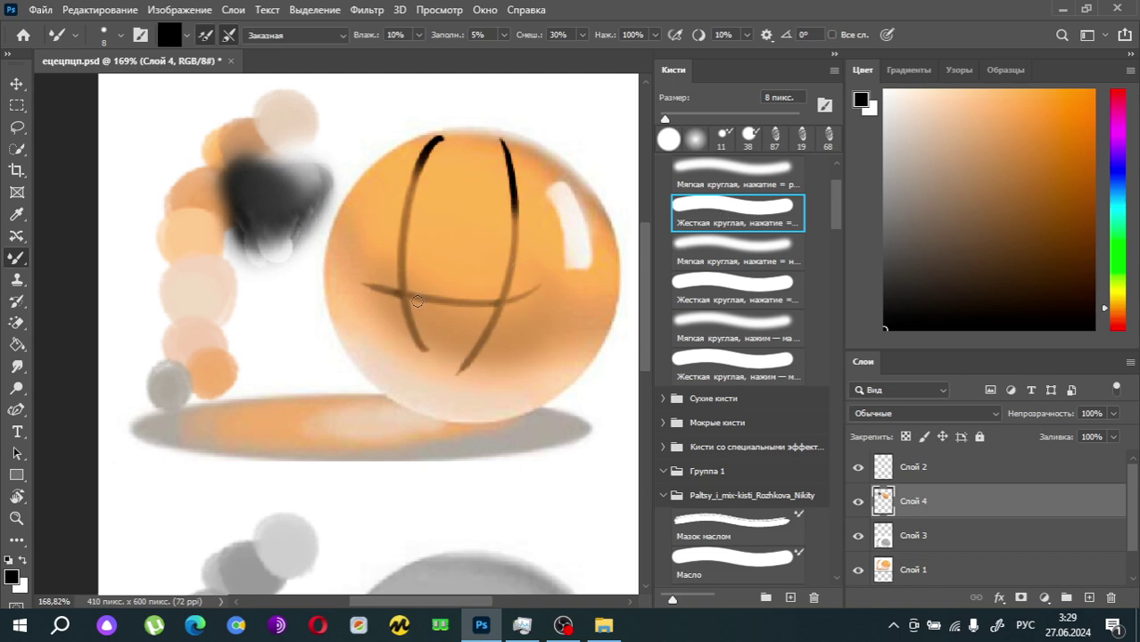
{"action": "left_click_drag", "start_coordinate": [550, 346], "coordinate": [384, 328]}
{"action": "mouse_move", "coordinate": [547, 343]}
{"action": "left_mouse_down"}
{"action": "mouse_move", "coordinate": [596, 287]}
{"action": "mouse_move", "coordinate": [605, 306]}
{"action": "left_mouse_up"}
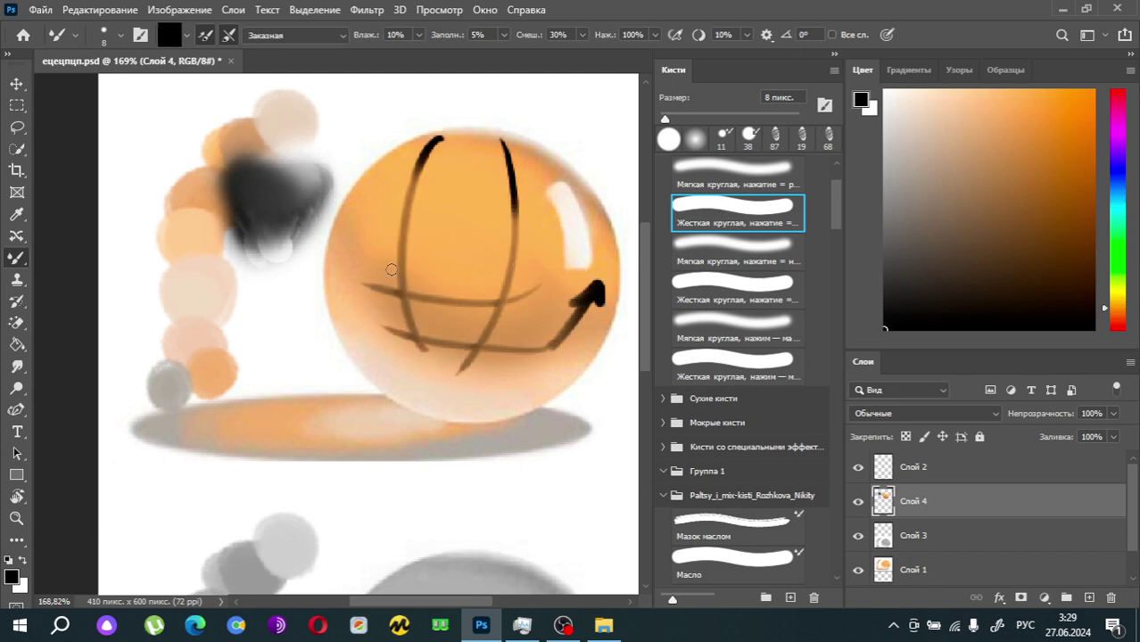
{"action": "mouse_move", "coordinate": [364, 328]}
{"action": "left_mouse_down"}
{"action": "mouse_move", "coordinate": [330, 260]}
{"action": "mouse_move", "coordinate": [356, 291]}
{"action": "left_mouse_up"}
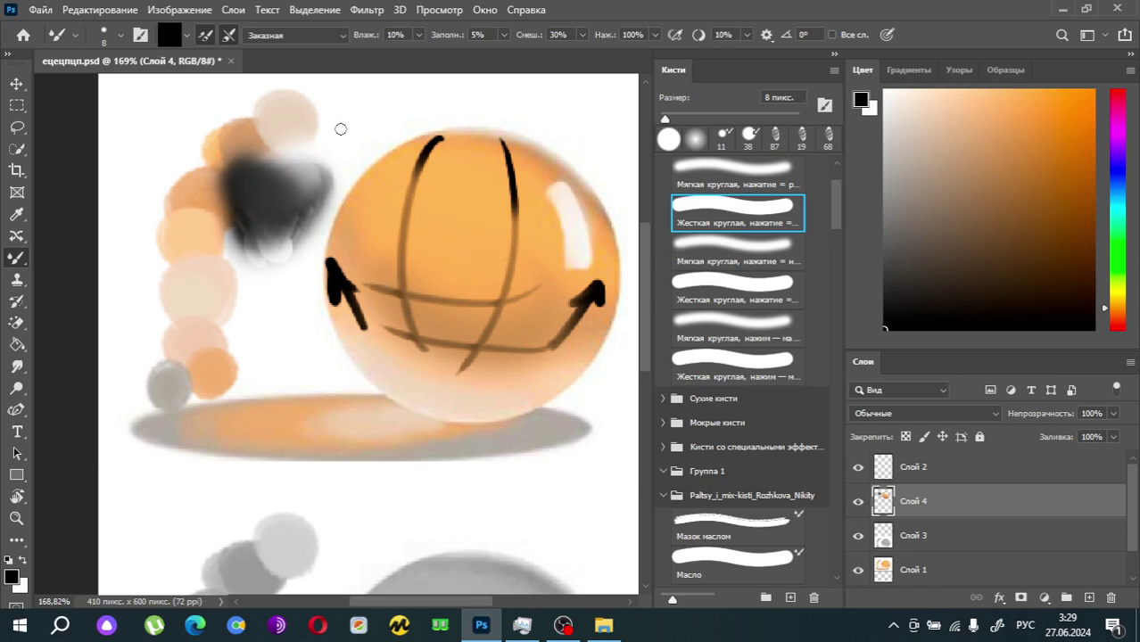
{"action": "left_click_drag", "start_coordinate": [417, 292], "coordinate": [532, 294]}
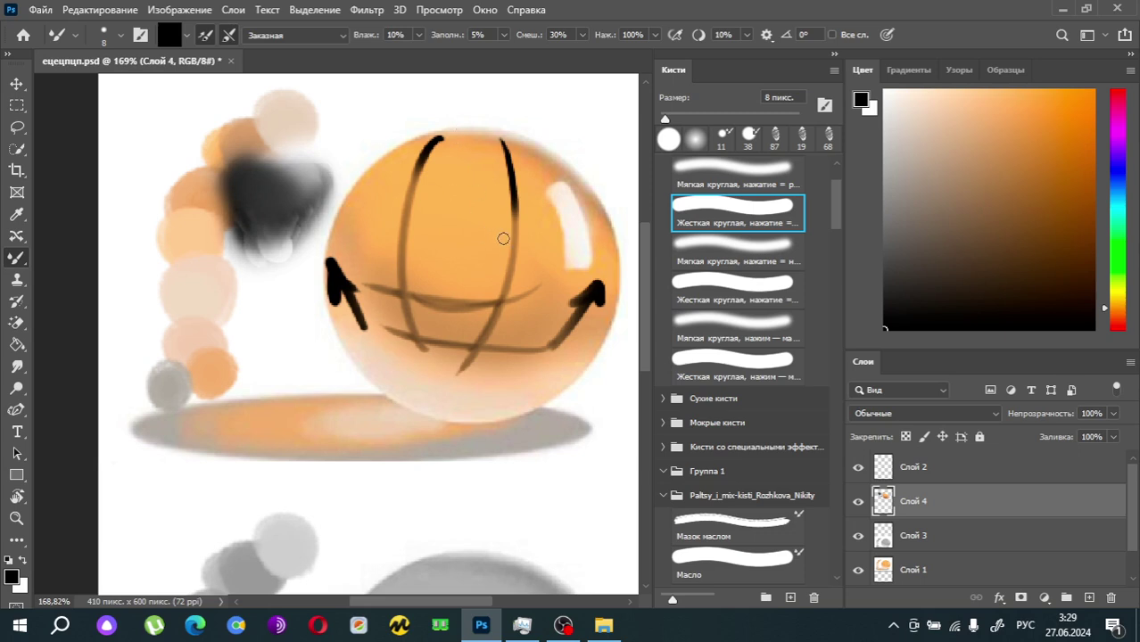
Step: Undo all the black contour lines, arrows and test marks on the orange ball
{"action": "key", "text": "ctrl+z"}
{"action": "key", "text": "ctrl+z"}
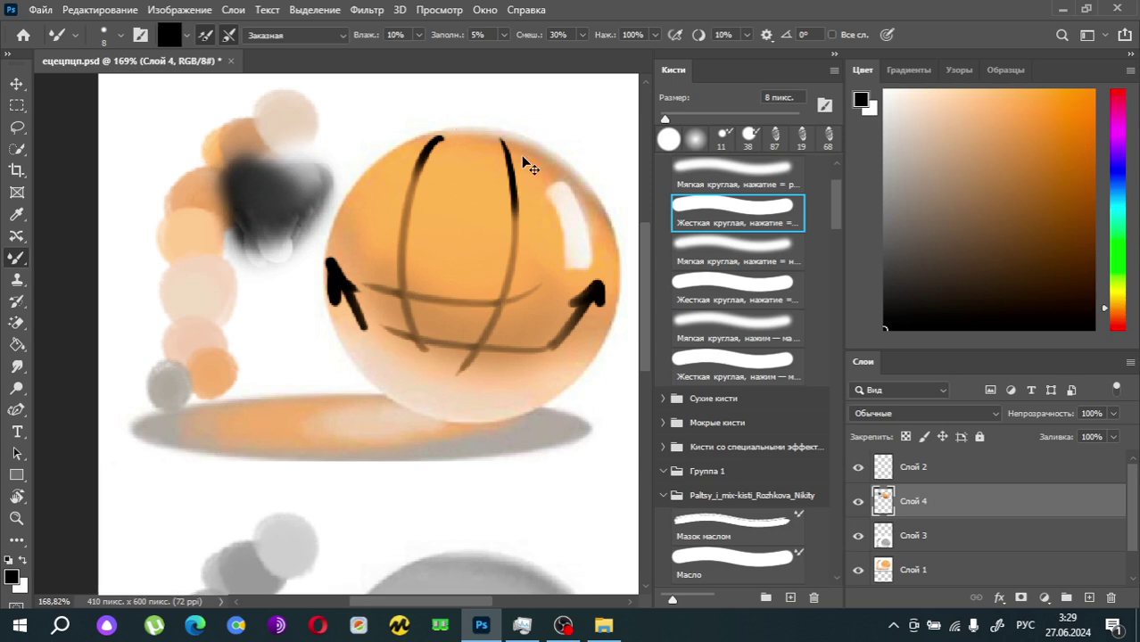
{"action": "key", "text": "ctrl+z"}
{"action": "key", "text": "ctrl+z"}
{"action": "key", "text": "ctrl+z"}
{"action": "key", "text": "ctrl+z"}
{"action": "key", "text": "ctrl+z"}
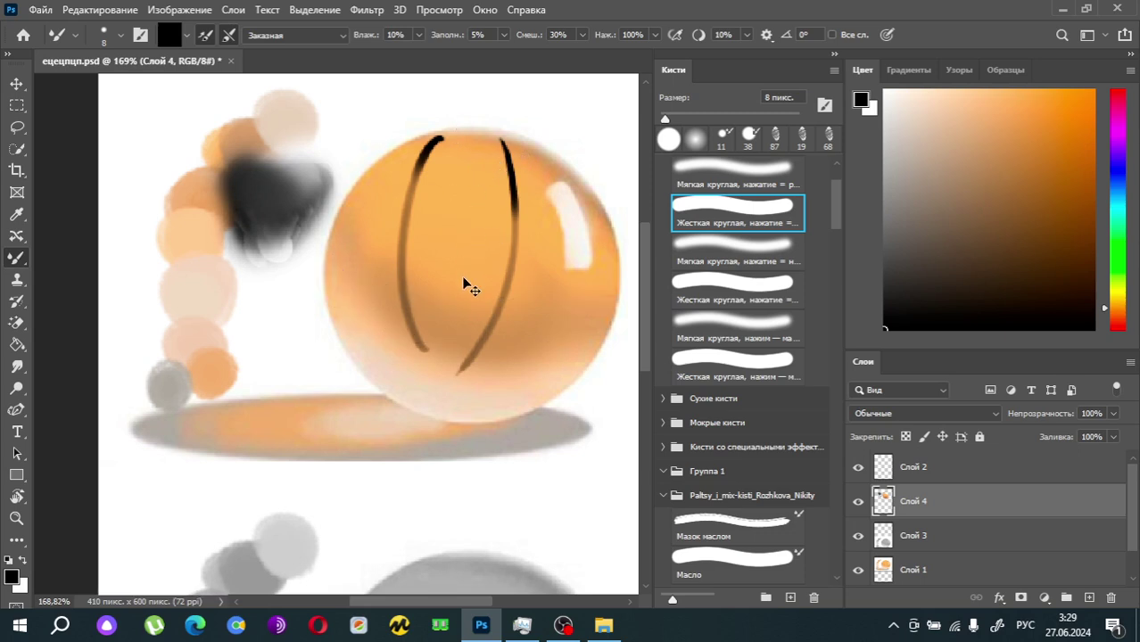
{"action": "key", "text": "ctrl+z"}
Step: Draw two long vertical curves and one diagonal curve in black across the orange ball, following its form
{"action": "scroll", "coordinate": [485, 278], "scroll_direction": "down", "scroll_amount": 3}
{"action": "scroll", "coordinate": [484, 280], "scroll_direction": "up", "scroll_amount": 2}
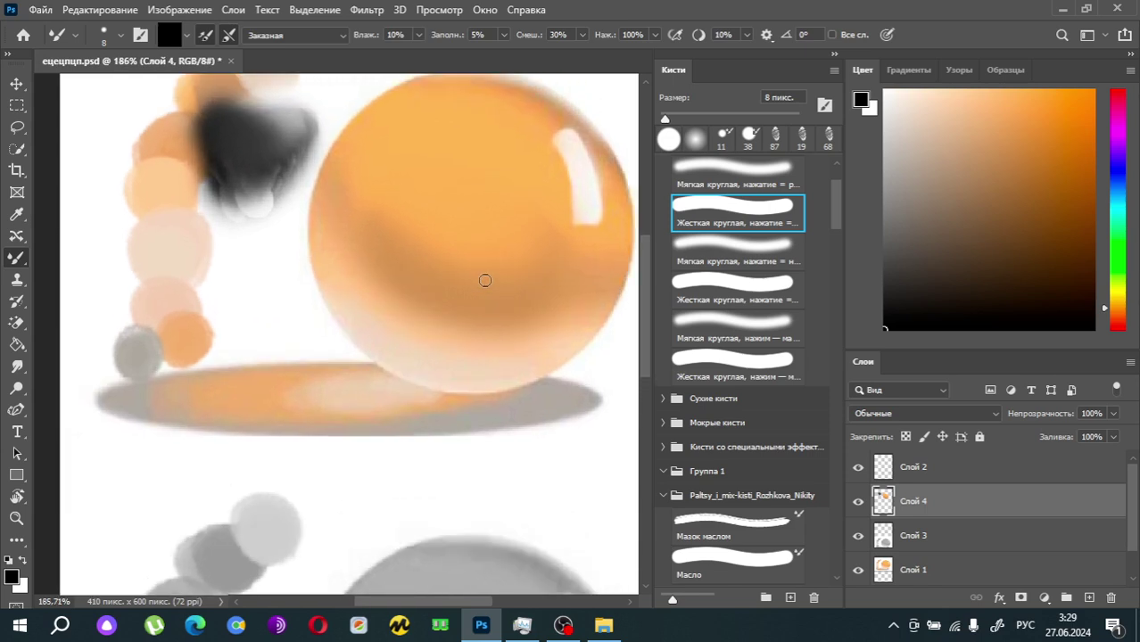
{"action": "scroll", "coordinate": [484, 280], "scroll_direction": "down", "scroll_amount": 2}
{"action": "scroll", "coordinate": [485, 279], "scroll_direction": "up", "scroll_amount": 2}
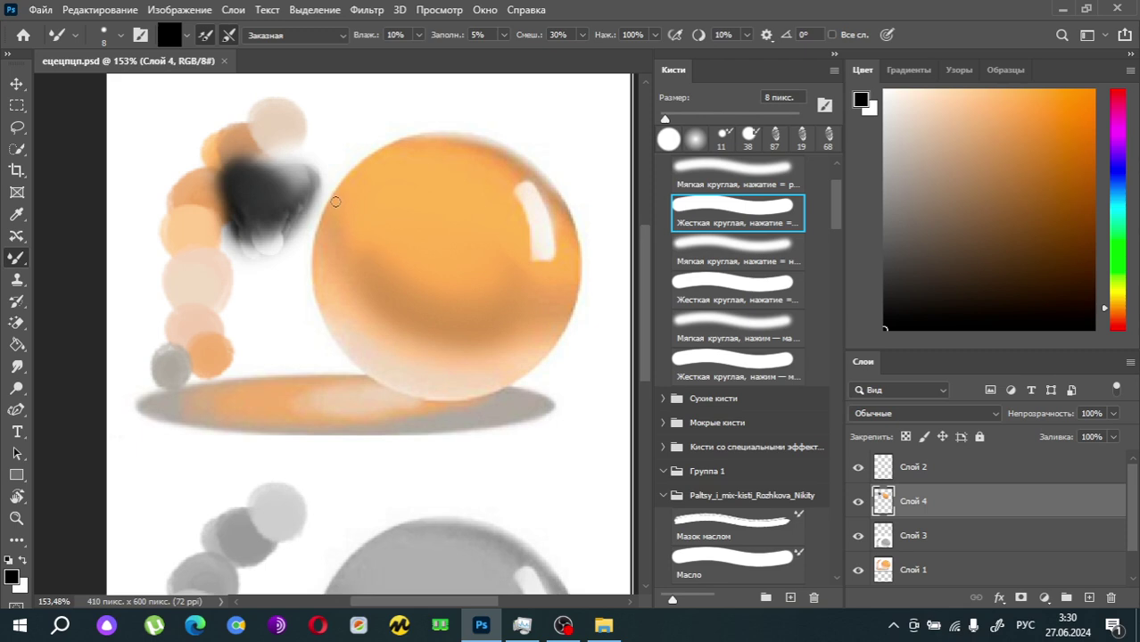
{"action": "left_click_drag", "start_coordinate": [410, 154], "coordinate": [413, 413]}
{"action": "mouse_move", "coordinate": [482, 143]}
{"action": "left_mouse_down"}
{"action": "mouse_move", "coordinate": [473, 344]}
{"action": "mouse_move", "coordinate": [490, 352]}
{"action": "mouse_move", "coordinate": [468, 392]}
{"action": "left_mouse_up"}
{"action": "left_click_drag", "start_coordinate": [327, 209], "coordinate": [547, 334]}
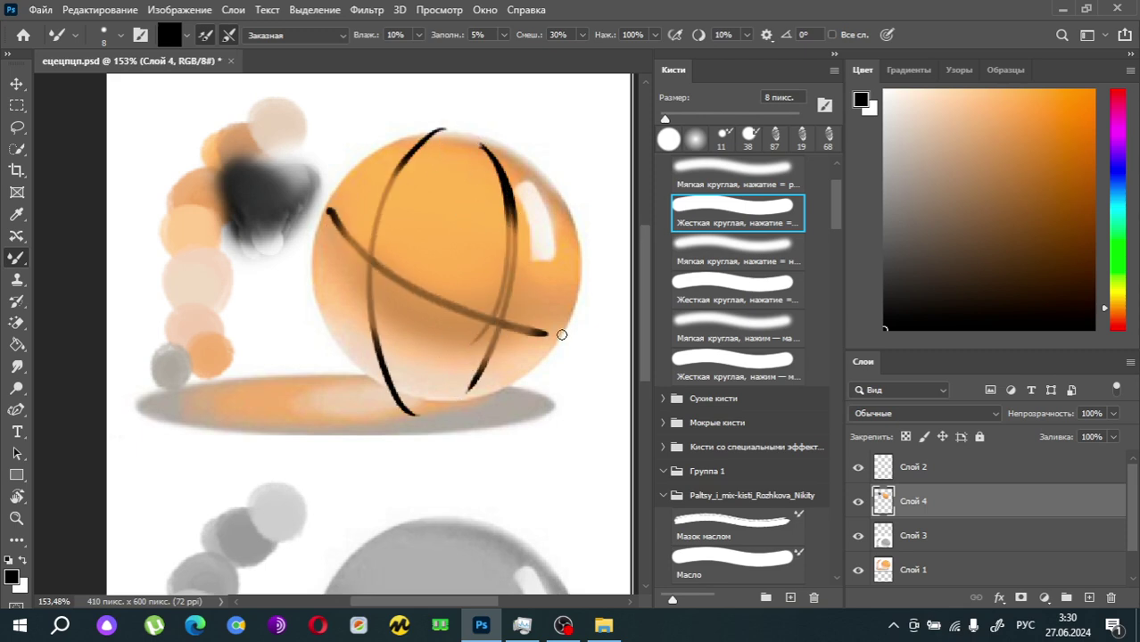
Step: Sketch a small sphere and two boxes around the orange ball and fill their shadow sides with black
{"action": "left_click_drag", "start_coordinate": [355, 88], "coordinate": [346, 100]}
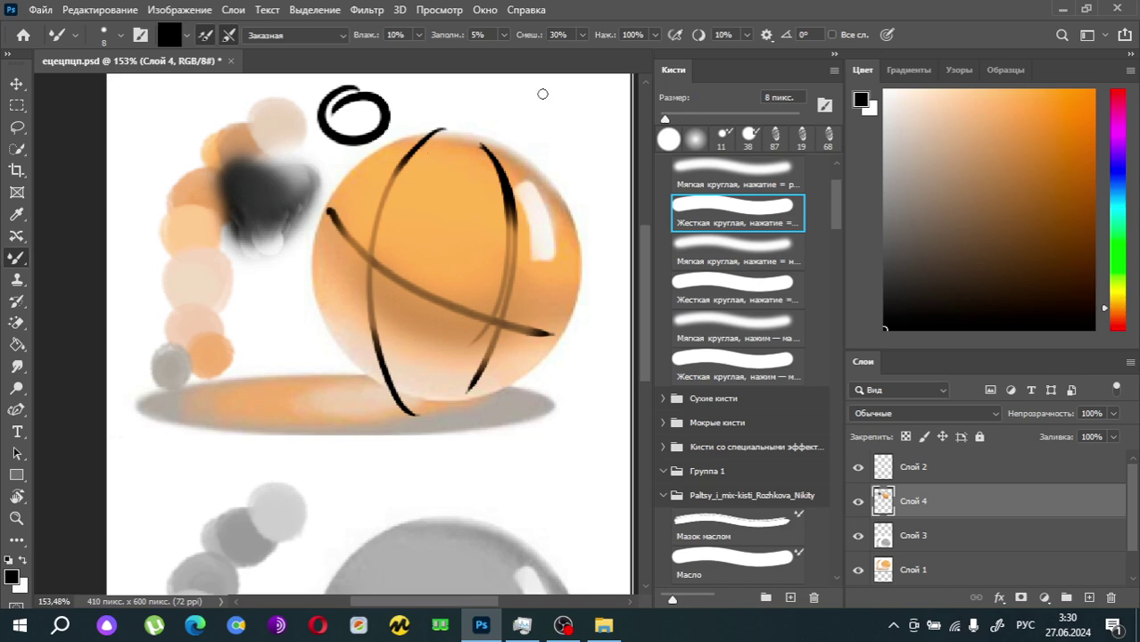
{"action": "mouse_move", "coordinate": [539, 96]}
{"action": "left_mouse_down"}
{"action": "mouse_move", "coordinate": [585, 150]}
{"action": "mouse_move", "coordinate": [546, 103]}
{"action": "mouse_move", "coordinate": [593, 127]}
{"action": "left_mouse_up"}
{"action": "mouse_move", "coordinate": [597, 200]}
{"action": "left_mouse_down"}
{"action": "mouse_move", "coordinate": [606, 256]}
{"action": "mouse_move", "coordinate": [627, 251]}
{"action": "mouse_move", "coordinate": [627, 196]}
{"action": "left_mouse_up"}
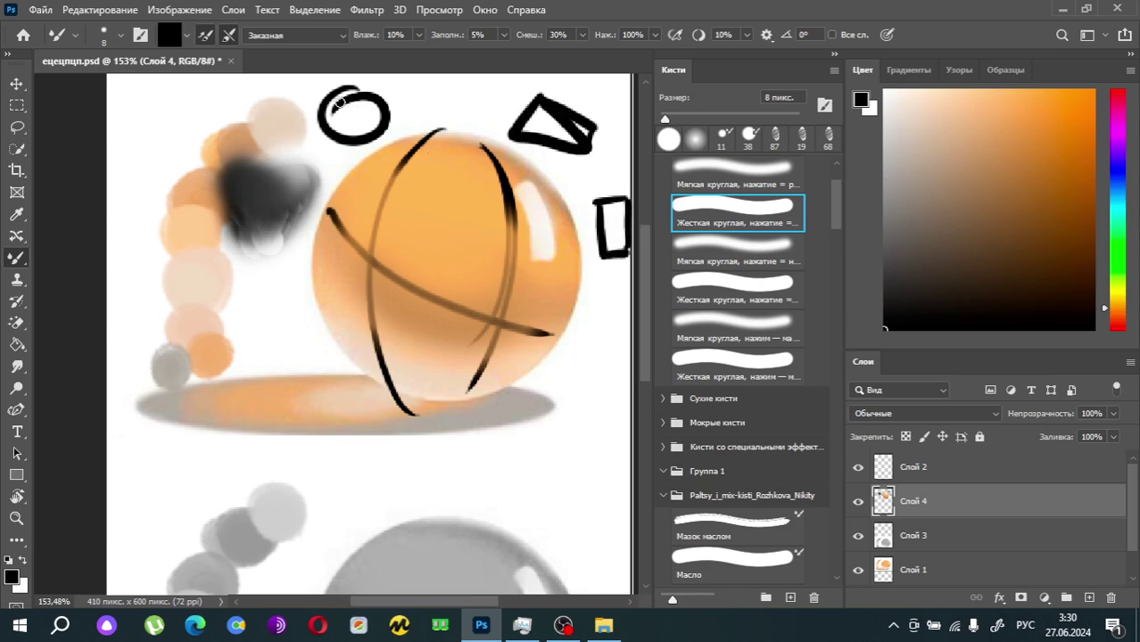
{"action": "left_click_drag", "start_coordinate": [324, 105], "coordinate": [382, 114]}
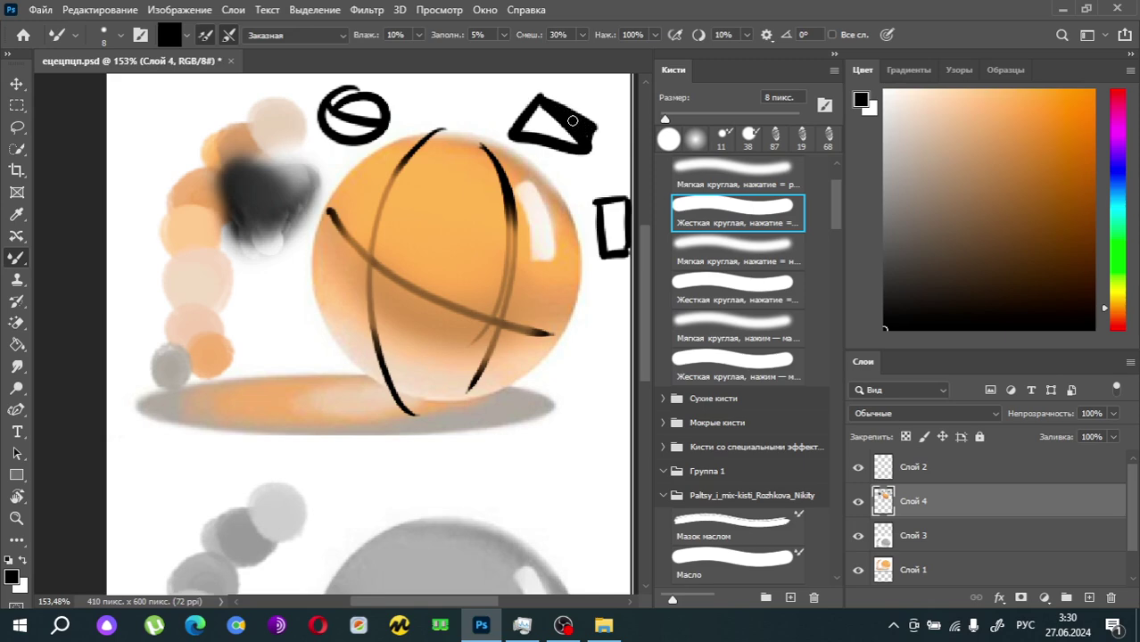
{"action": "left_click_drag", "start_coordinate": [603, 198], "coordinate": [588, 239]}
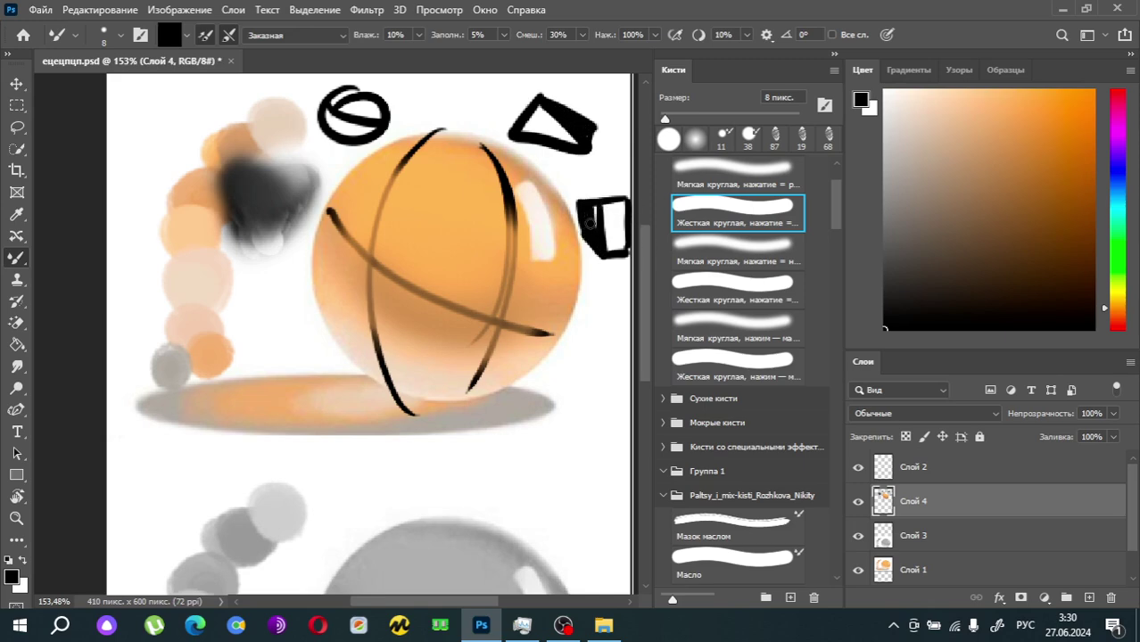
{"action": "left_click_drag", "start_coordinate": [331, 104], "coordinate": [355, 127]}
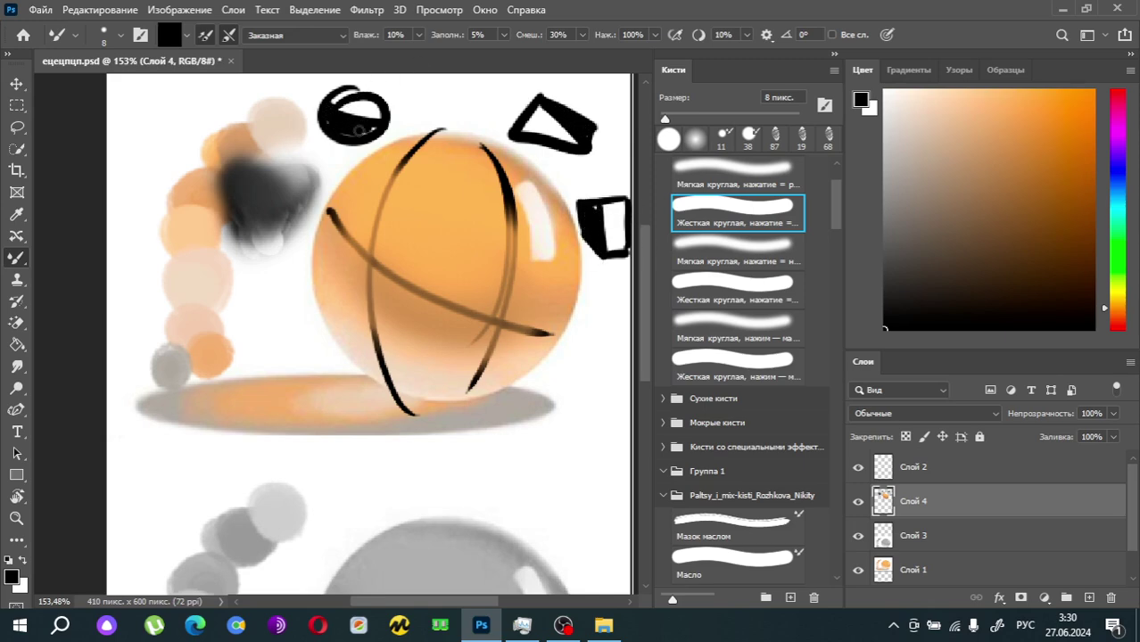
Step: Draw a black curve across the gray ball dividing light from shadow, and outline both parts
{"action": "scroll", "coordinate": [417, 300], "scroll_direction": "down", "scroll_amount": 5}
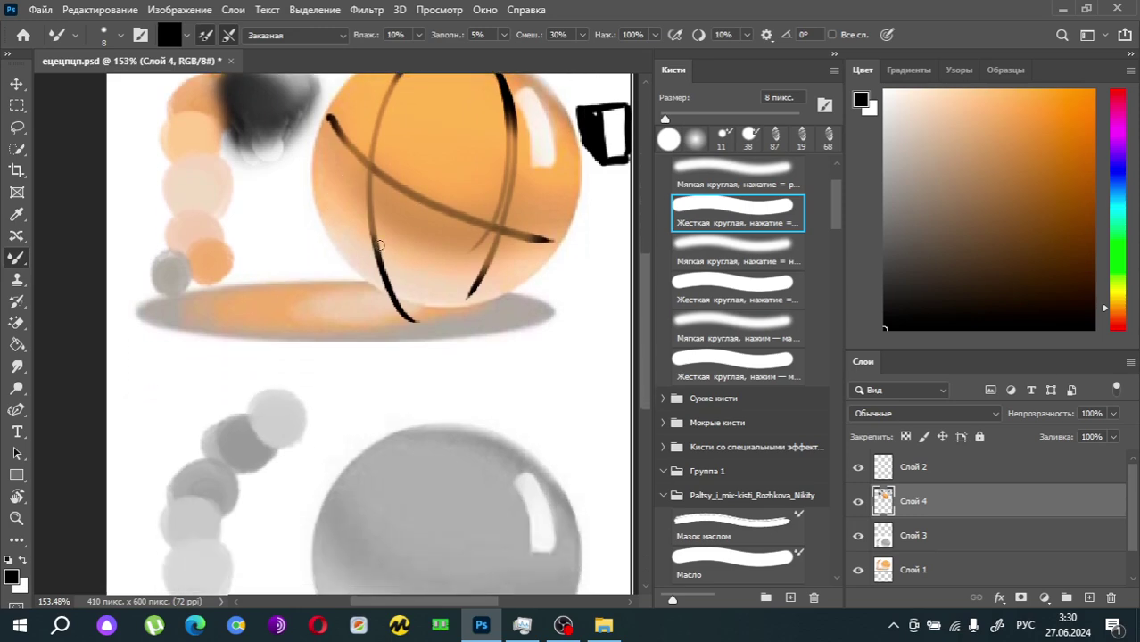
{"action": "mouse_move", "coordinate": [324, 398]}
{"action": "left_mouse_down"}
{"action": "mouse_move", "coordinate": [569, 497]}
{"action": "mouse_move", "coordinate": [601, 496]}
{"action": "left_mouse_up"}
{"action": "scroll", "coordinate": [602, 496], "scroll_direction": "down", "scroll_amount": 1}
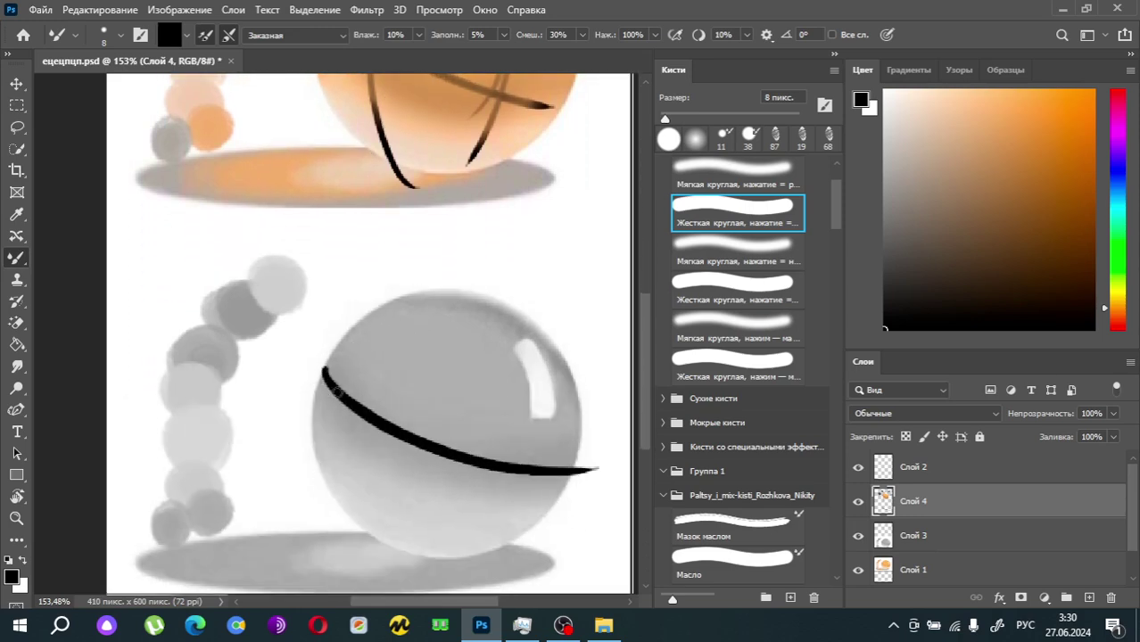
{"action": "mouse_move", "coordinate": [324, 370]}
{"action": "left_mouse_down"}
{"action": "mouse_move", "coordinate": [312, 434]}
{"action": "mouse_move", "coordinate": [381, 520]}
{"action": "mouse_move", "coordinate": [524, 516]}
{"action": "mouse_move", "coordinate": [566, 437]}
{"action": "mouse_move", "coordinate": [395, 314]}
{"action": "left_mouse_up"}
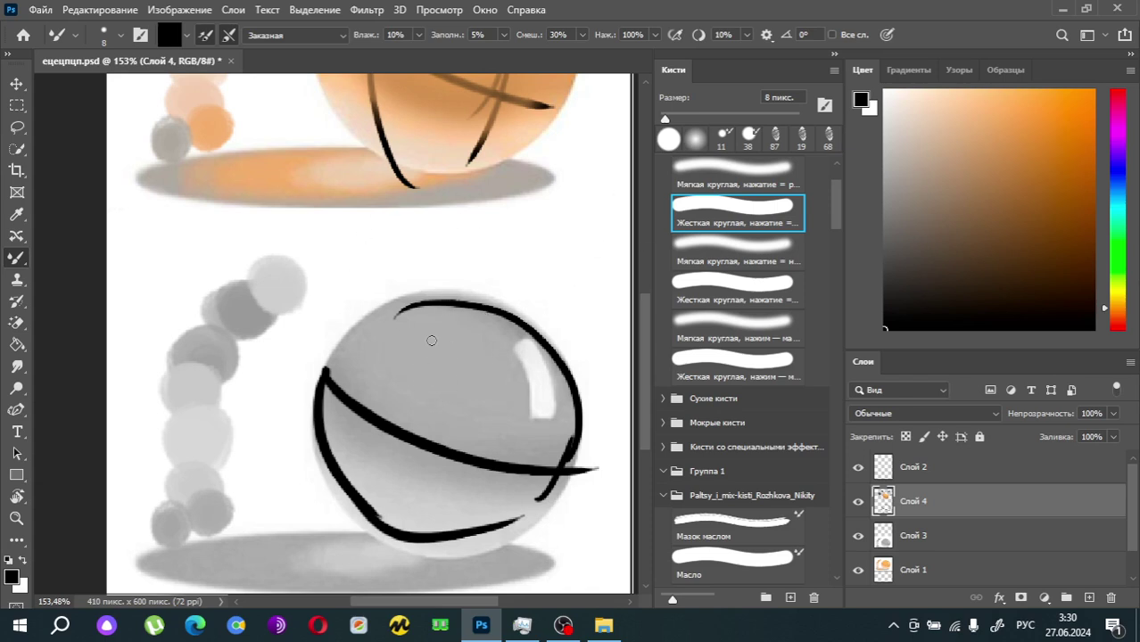
{"action": "left_click_drag", "start_coordinate": [417, 304], "coordinate": [337, 352]}
{"action": "left_click_drag", "start_coordinate": [421, 300], "coordinate": [577, 363]}
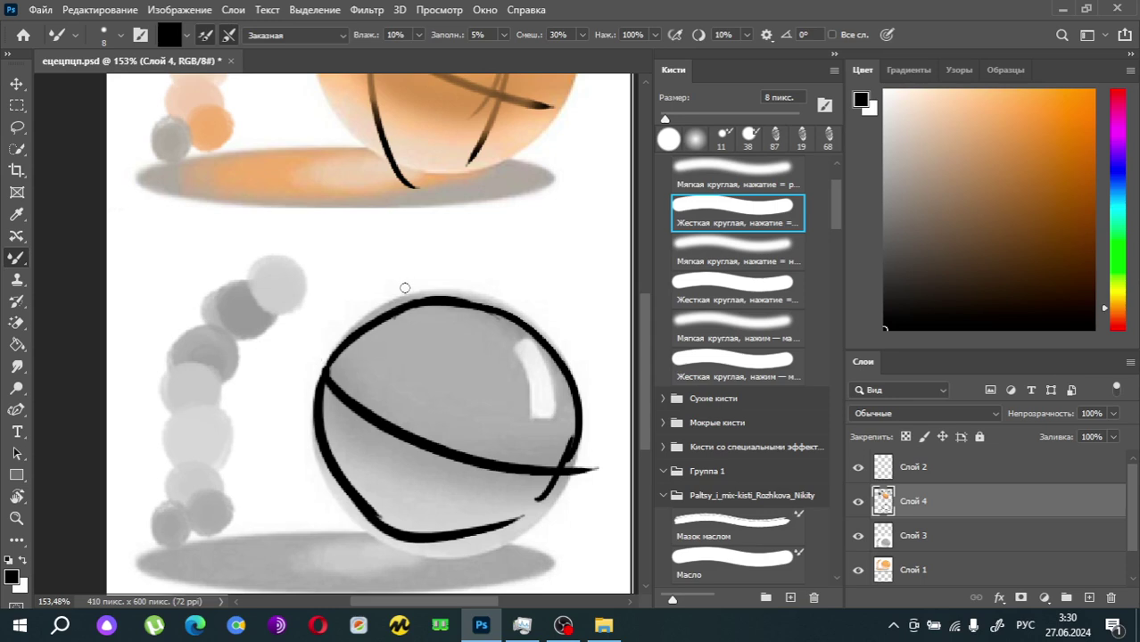
{"action": "scroll", "coordinate": [437, 360], "scroll_direction": "down", "scroll_amount": 3}
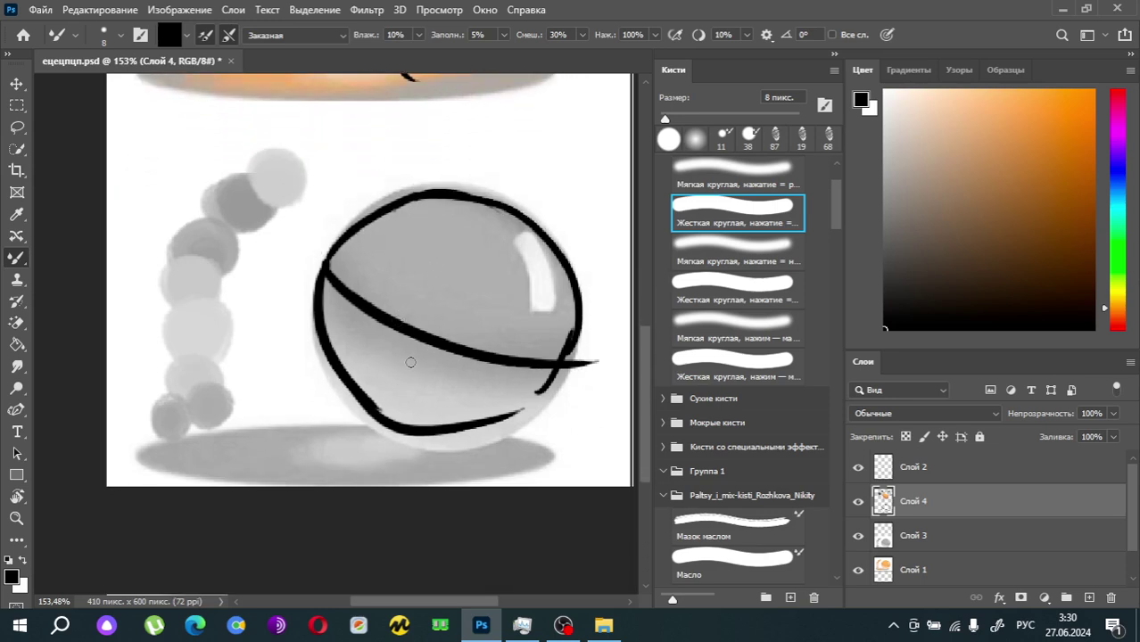
{"action": "left_click_drag", "start_coordinate": [459, 372], "coordinate": [390, 352]}
{"action": "key", "text": "ctrl+z"}
{"action": "left_click", "coordinate": [884, 181]}
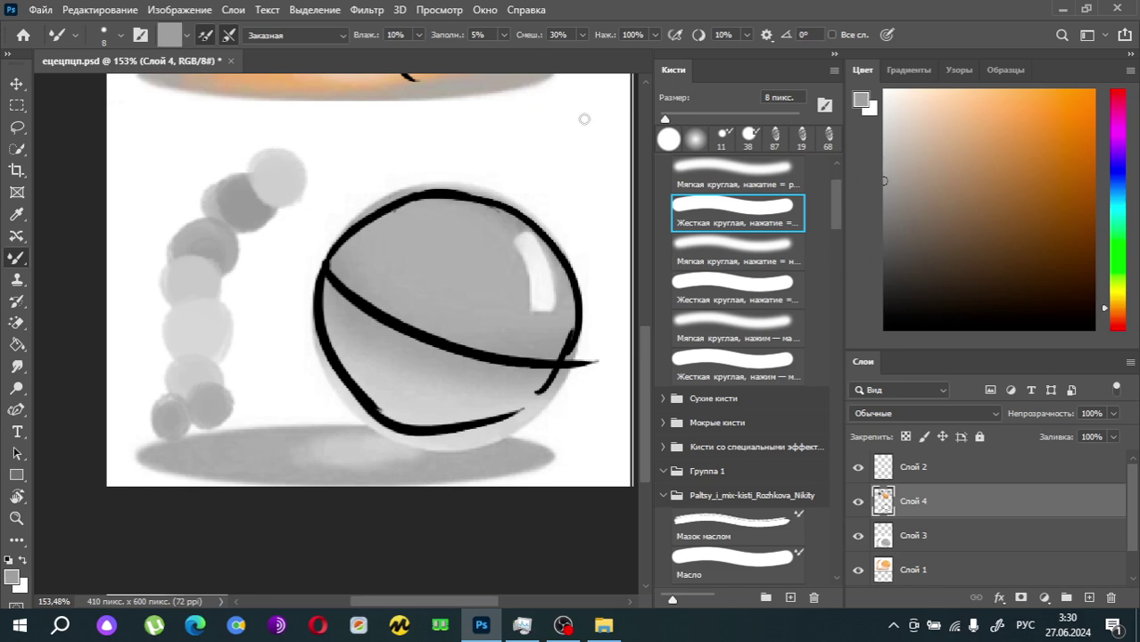
Step: Sample the orange ball's light orange and stamp a solid circle over its cast shadow with a 78 px hard round brush
{"action": "key", "text": "i"}
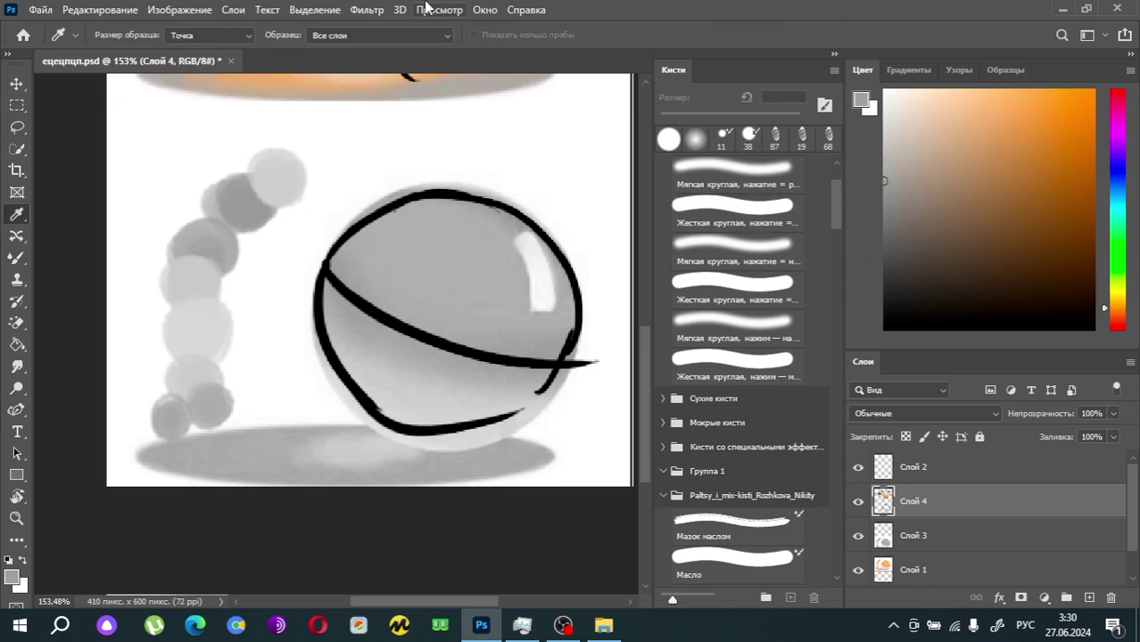
{"action": "scroll", "coordinate": [437, 89], "scroll_direction": "down", "scroll_amount": 3}
{"action": "scroll", "coordinate": [394, 229], "scroll_direction": "up", "scroll_amount": 5}
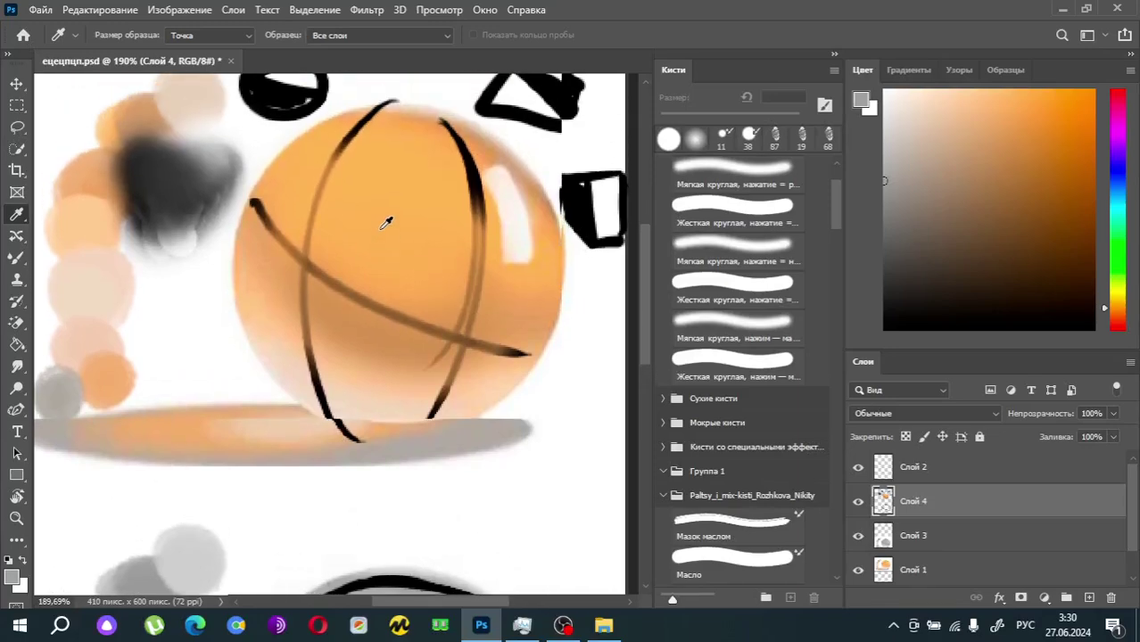
{"action": "scroll", "coordinate": [382, 228], "scroll_direction": "left", "scroll_amount": 1}
{"action": "left_click", "coordinate": [446, 223]}
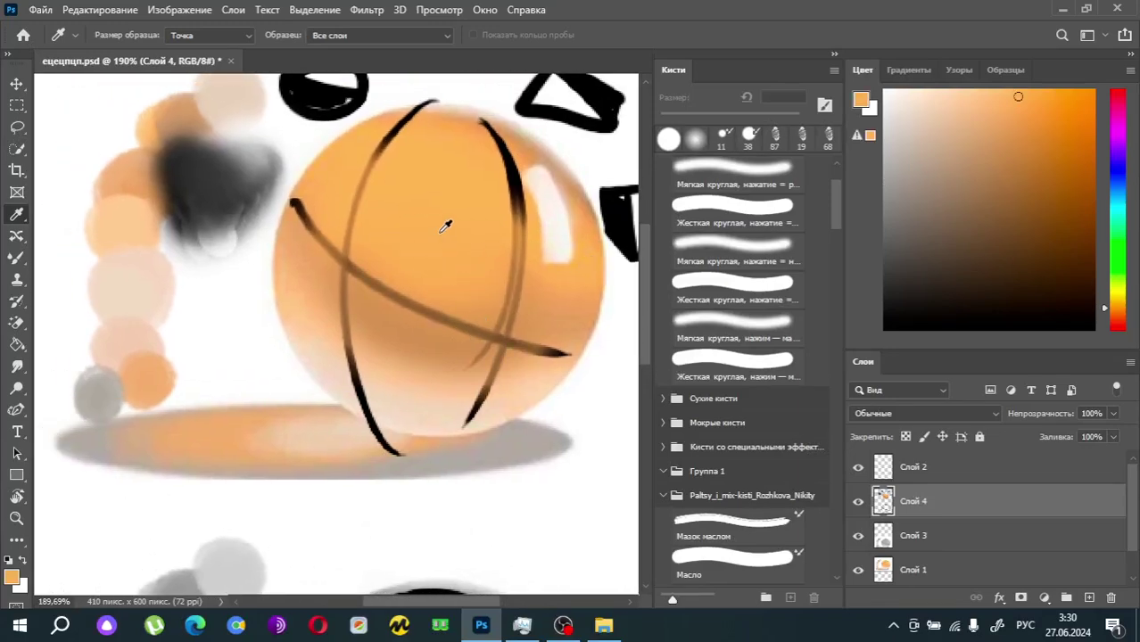
{"action": "key", "text": "b"}
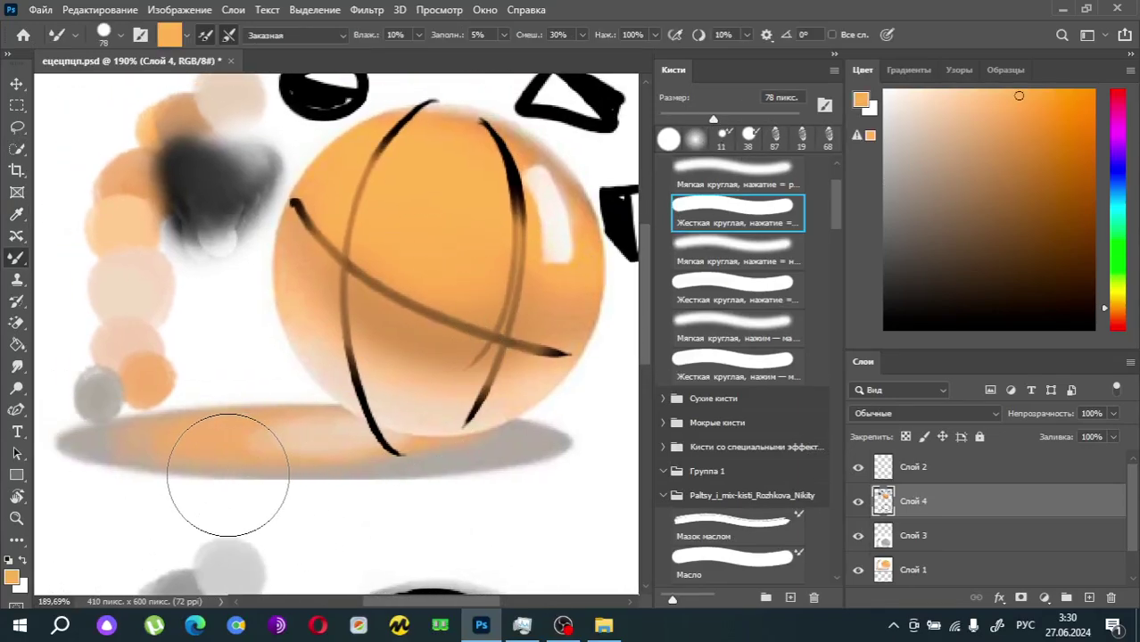
{"action": "left_click", "coordinate": [230, 483]}
{"action": "key", "text": "ctrl+z"}
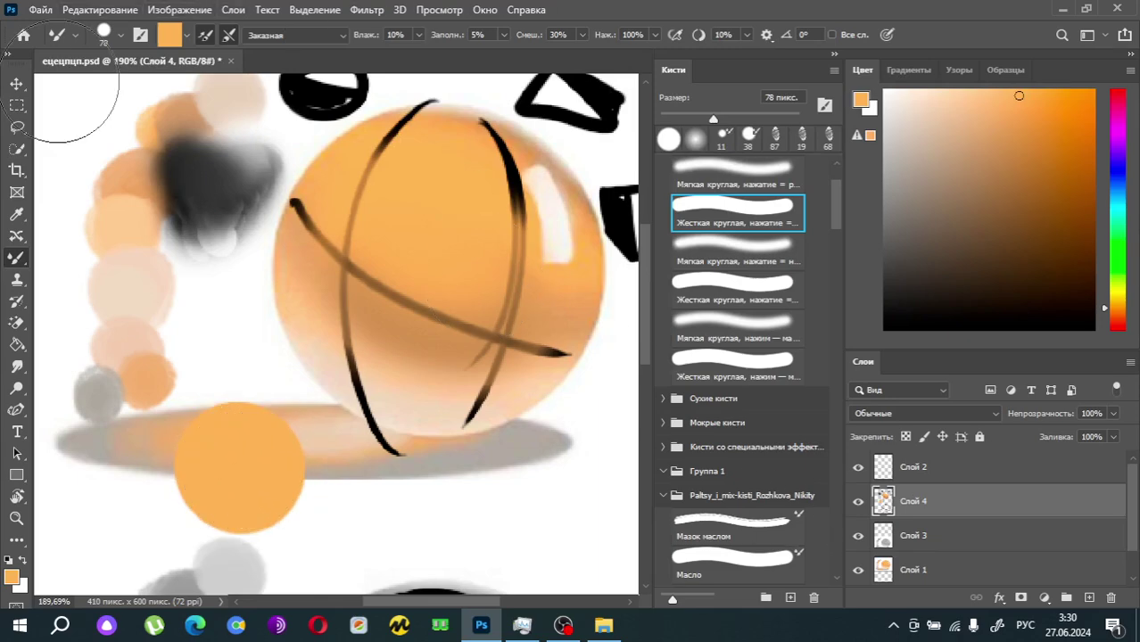
Step: Select the new orange circle with Quick Selection and paint a dark brown shadow across its lower part with a 48 px brush
{"action": "left_click", "coordinate": [16, 148]}
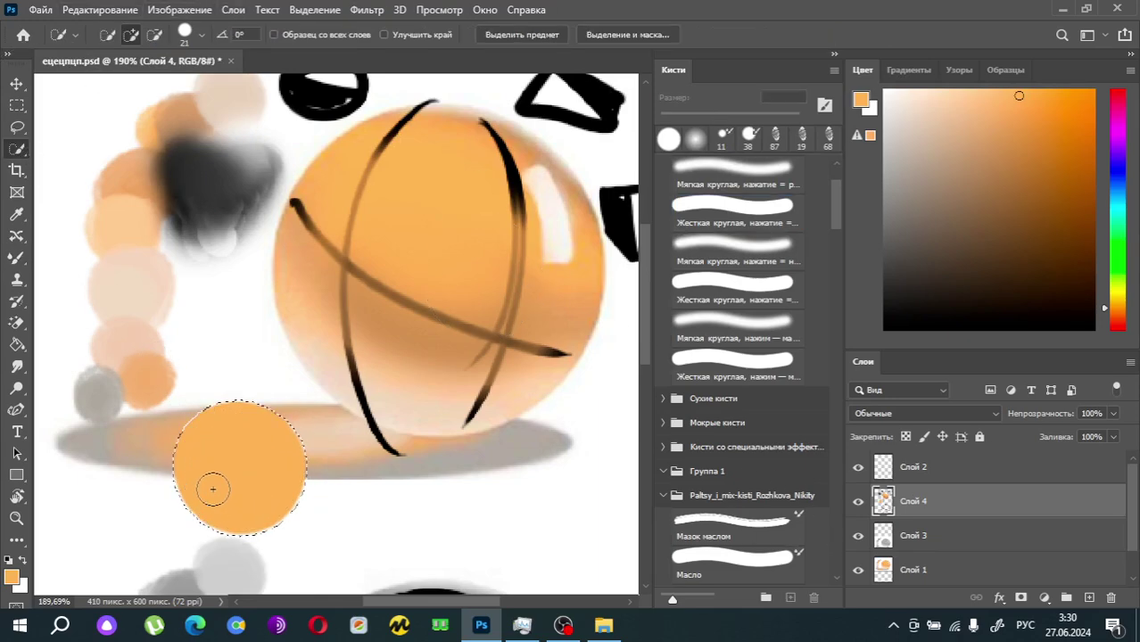
{"action": "key", "text": "b"}
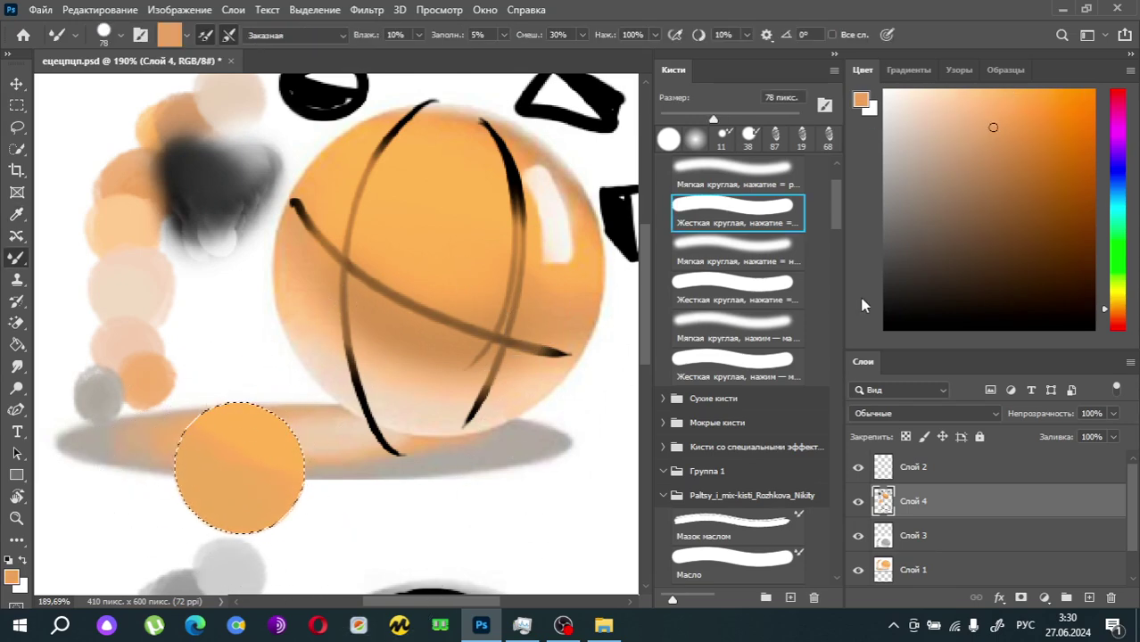
{"action": "left_click", "coordinate": [966, 221]}
{"action": "left_click", "coordinate": [975, 236]}
{"action": "left_click_drag", "start_coordinate": [712, 118], "coordinate": [689, 118]}
{"action": "mouse_move", "coordinate": [196, 486]}
{"action": "left_mouse_down"}
{"action": "mouse_move", "coordinate": [203, 478]}
{"action": "mouse_move", "coordinate": [279, 504]}
{"action": "left_mouse_up"}
Step: Paint sampled light orange along the small ball's shadow edge with the 48 px brush, and clear the selection
{"action": "left_click", "coordinate": [237, 438], "text": "alt"}
{"action": "left_click_drag", "start_coordinate": [216, 436], "coordinate": [278, 465]}
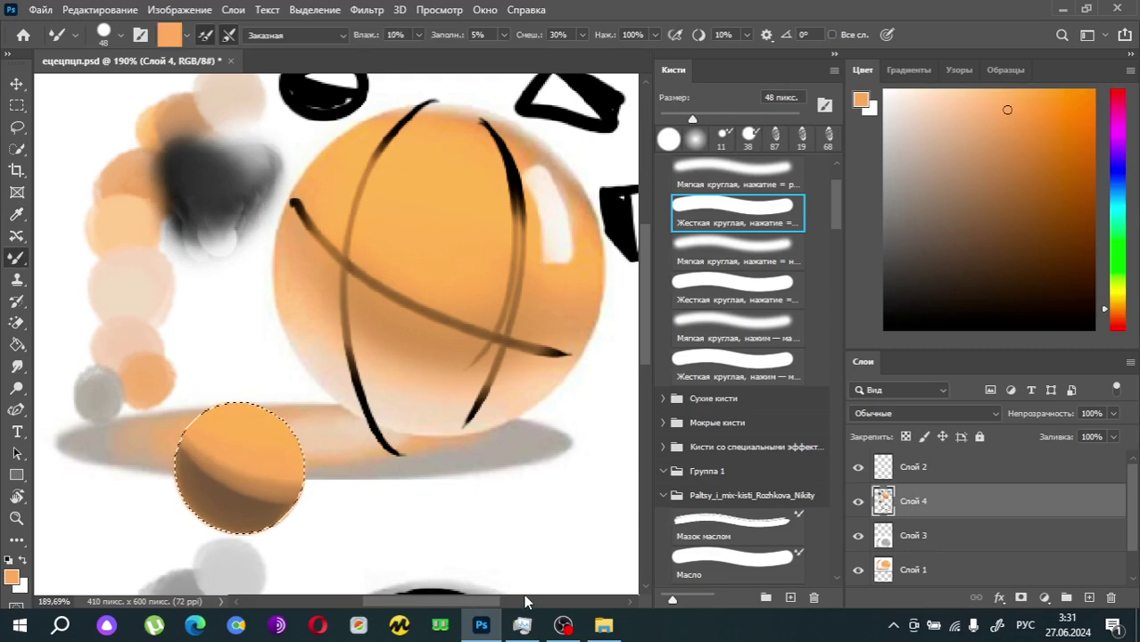
{"action": "scroll", "coordinate": [165, 476], "scroll_direction": "up", "scroll_amount": 4}
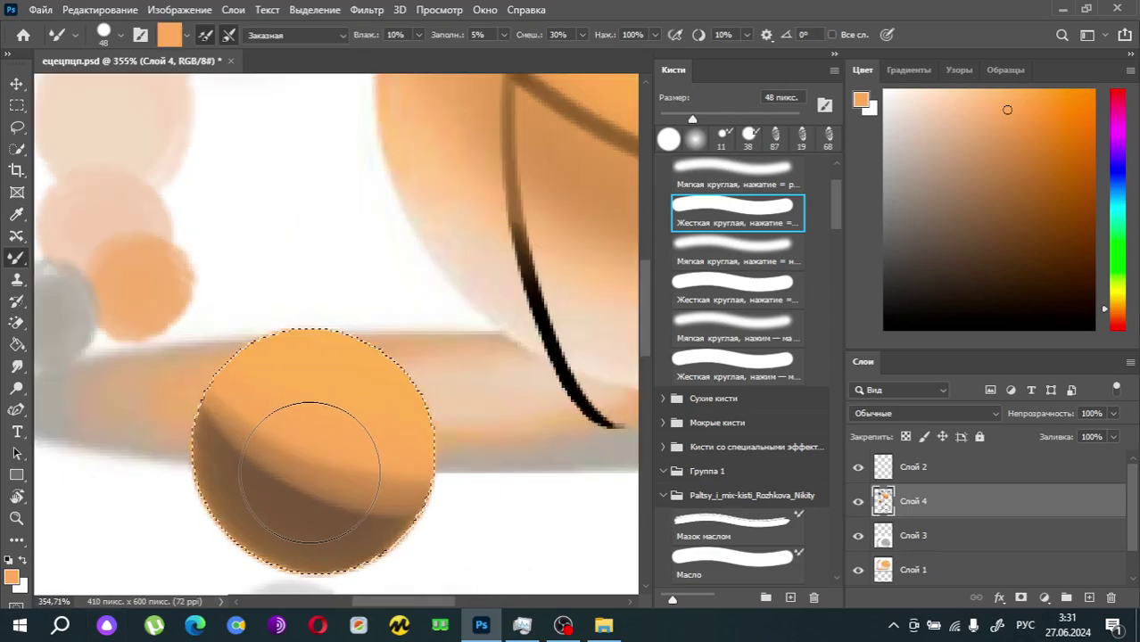
{"action": "key", "text": "i"}
{"action": "left_click", "coordinate": [318, 457]}
{"action": "key", "text": "b"}
{"action": "scroll", "coordinate": [316, 406], "scroll_direction": "down", "scroll_amount": 2}
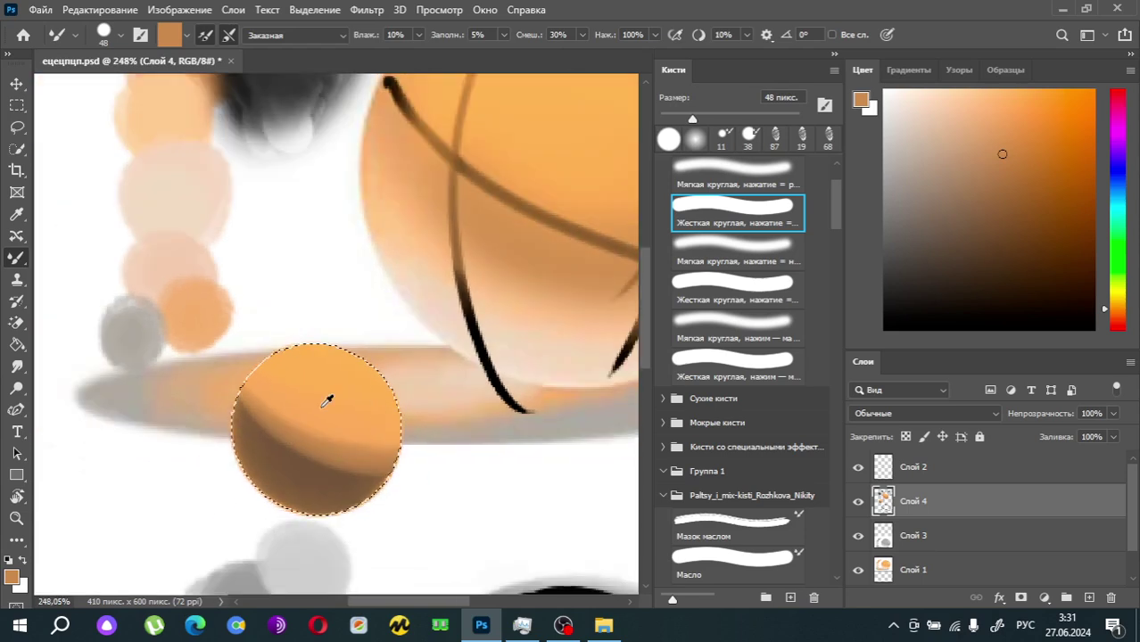
{"action": "scroll", "coordinate": [314, 357], "scroll_direction": "down", "scroll_amount": 1}
{"action": "key", "text": "ctrl+d"}
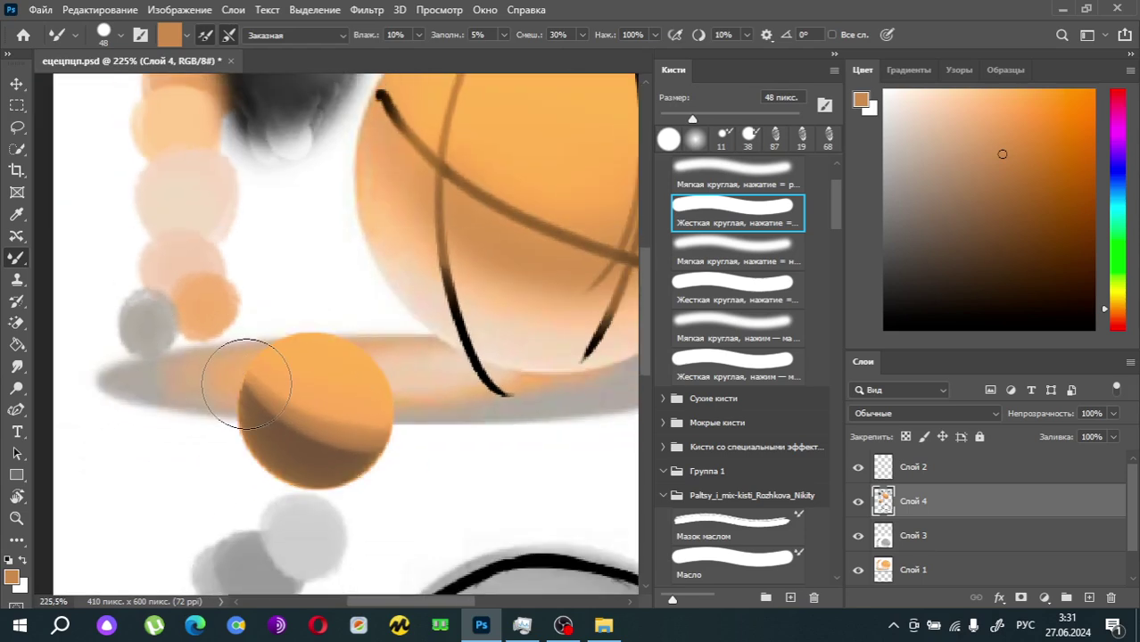
Step: Paint three overlapping swatches beside the small ball with a 25 px brush, using its sampled midtone, light orange and dark brown
{"action": "key", "text": "i"}
{"action": "left_click", "coordinate": [339, 437]}
{"action": "key", "text": "b"}
{"action": "left_click", "coordinate": [677, 119]}
{"action": "mouse_move", "coordinate": [162, 395]}
{"action": "left_mouse_down"}
{"action": "mouse_move", "coordinate": [153, 390]}
{"action": "mouse_move", "coordinate": [147, 406]}
{"action": "left_mouse_up"}
{"action": "key", "text": "i"}
{"action": "left_click", "coordinate": [342, 376]}
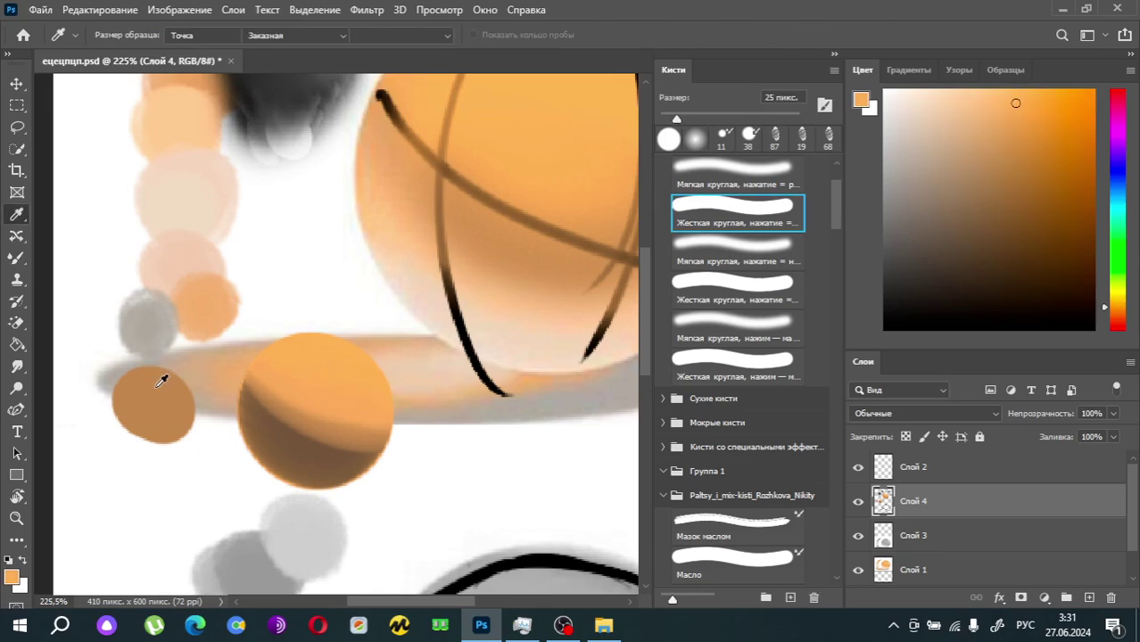
{"action": "key", "text": "b"}
{"action": "left_click_drag", "start_coordinate": [161, 366], "coordinate": [175, 382]}
{"action": "left_click", "coordinate": [290, 428], "text": "alt"}
{"action": "left_click_drag", "start_coordinate": [132, 453], "coordinate": [157, 474]}
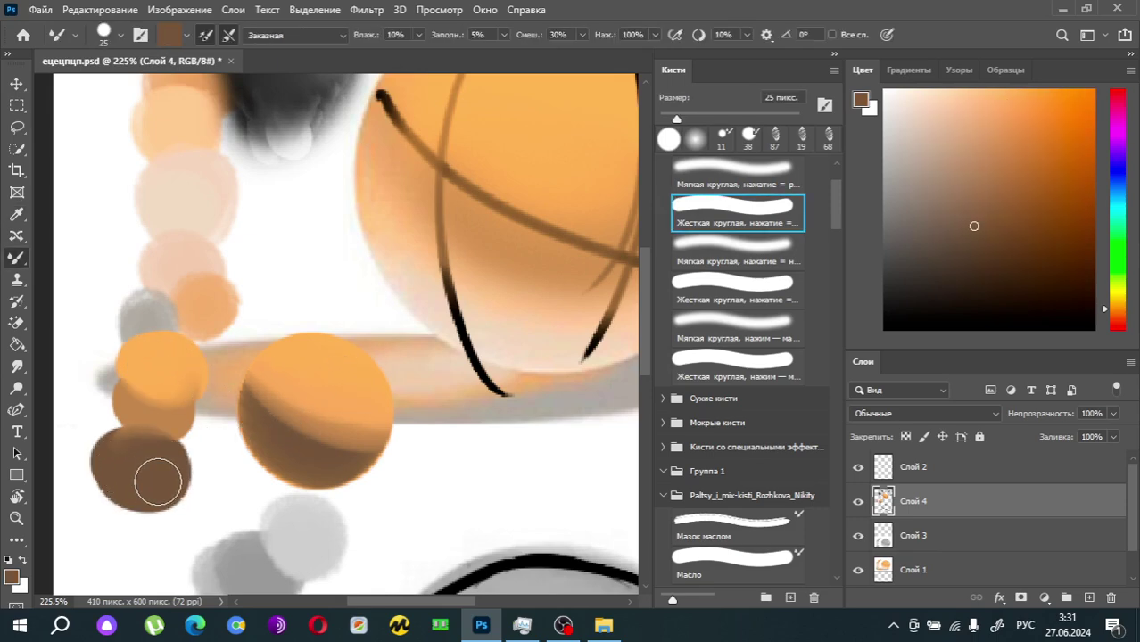
Step: On a new layer, draw a thick black horizontal stroke separating the midtone and dark brown swatches with a 17 px brush
{"action": "key", "text": "d"}
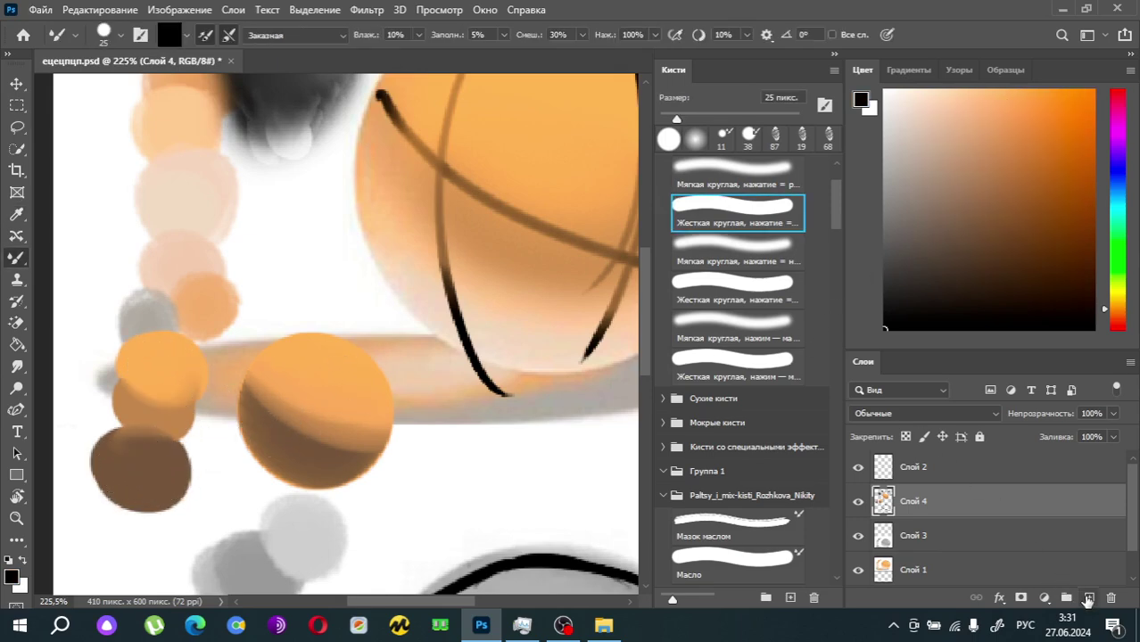
{"action": "left_click", "coordinate": [1087, 600]}
{"action": "left_click_drag", "start_coordinate": [675, 119], "coordinate": [671, 119]}
{"action": "left_click_drag", "start_coordinate": [230, 436], "coordinate": [70, 449]}
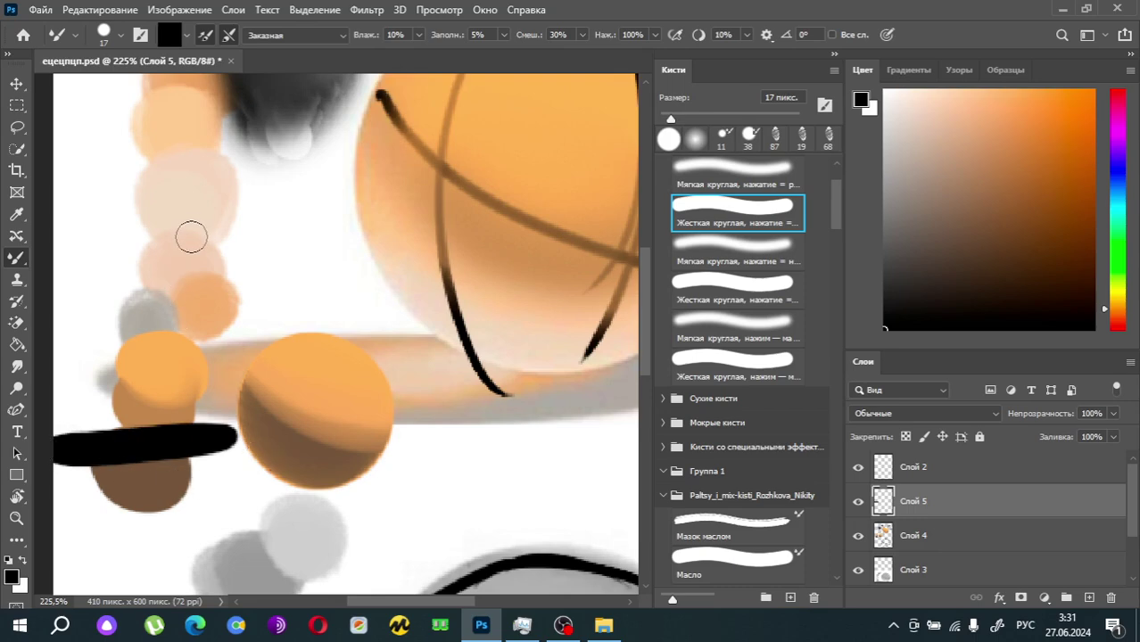
Step: Select the whole small ball on layer Слой 4 with Quick Selection
{"action": "left_click", "coordinate": [17, 148]}
{"action": "mouse_move", "coordinate": [286, 407]}
{"action": "left_mouse_down"}
{"action": "mouse_move", "coordinate": [282, 440]}
{"action": "mouse_move", "coordinate": [323, 428]}
{"action": "left_mouse_up"}
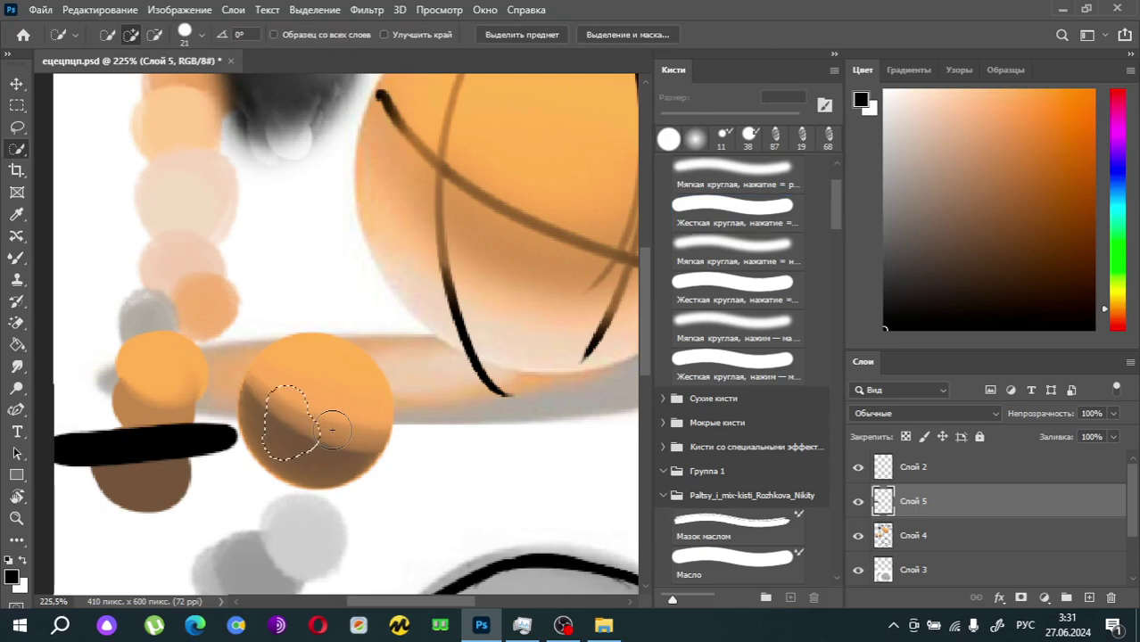
{"action": "key", "text": "ctrl+d"}
{"action": "left_click", "coordinate": [857, 536]}
{"action": "left_click", "coordinate": [857, 535]}
{"action": "left_click", "coordinate": [914, 536]}
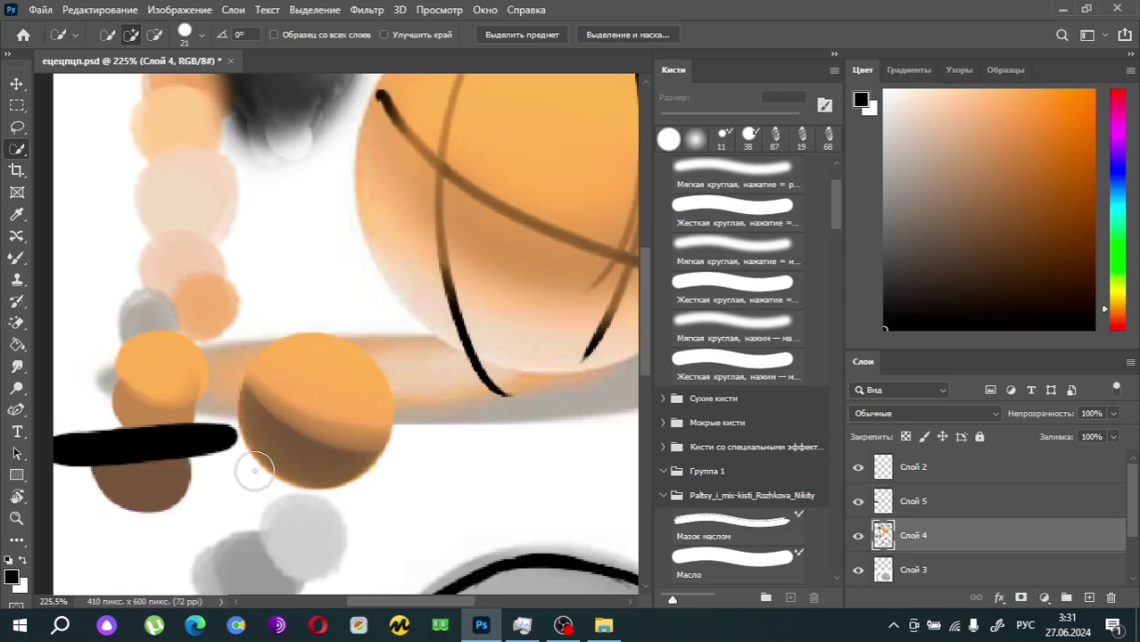
{"action": "left_click_drag", "start_coordinate": [315, 399], "coordinate": [287, 426]}
Step: Examine the light, midtone and shadow areas of the small ball against the adjacent color swatches
{"action": "scroll", "coordinate": [125, 436], "scroll_direction": "down", "scroll_amount": 3}
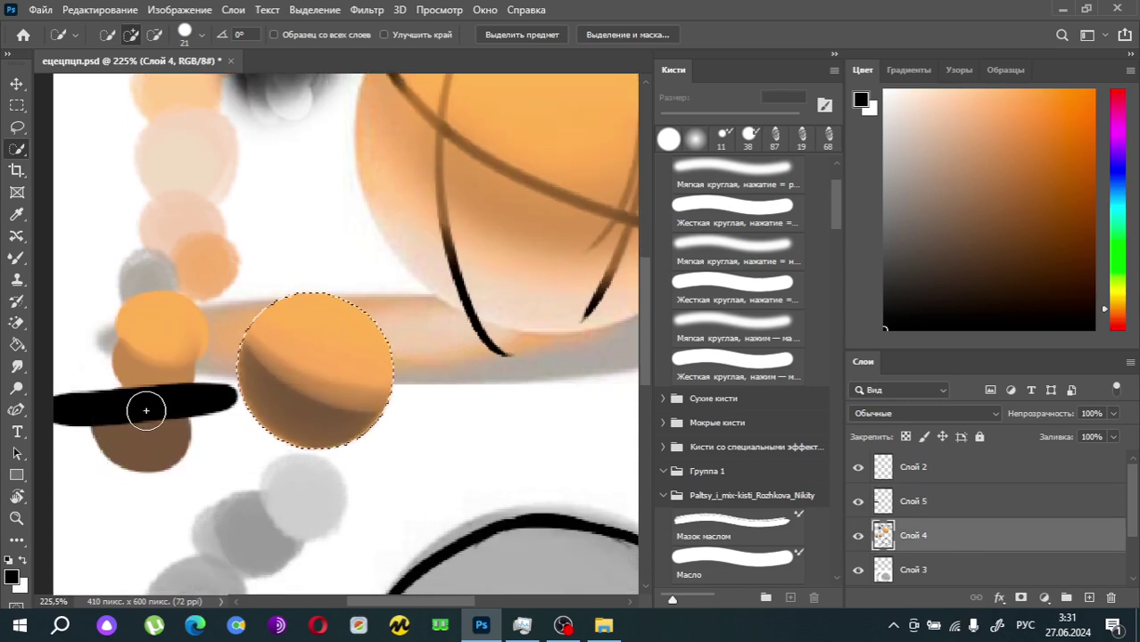
{"action": "scroll", "coordinate": [203, 350], "scroll_direction": "up", "scroll_amount": 4}
{"action": "scroll", "coordinate": [334, 358], "scroll_direction": "up", "scroll_amount": 1}
{"action": "scroll", "coordinate": [315, 403], "scroll_direction": "down", "scroll_amount": 4}
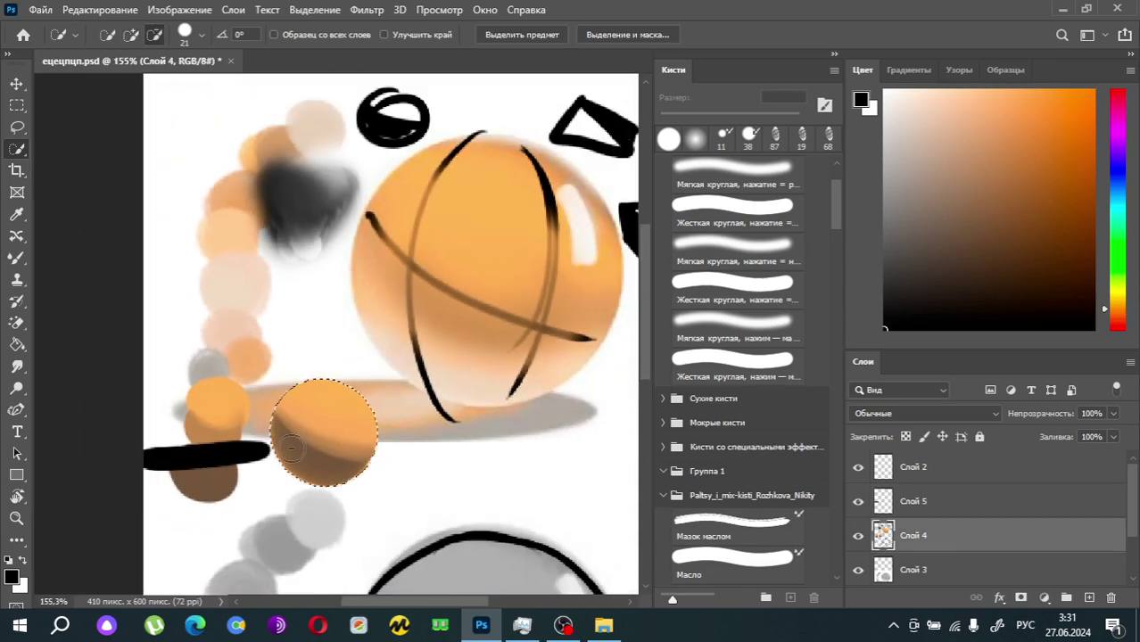
{"action": "scroll", "coordinate": [285, 421], "scroll_direction": "up", "scroll_amount": 3}
{"action": "scroll", "coordinate": [159, 414], "scroll_direction": "down", "scroll_amount": 4}
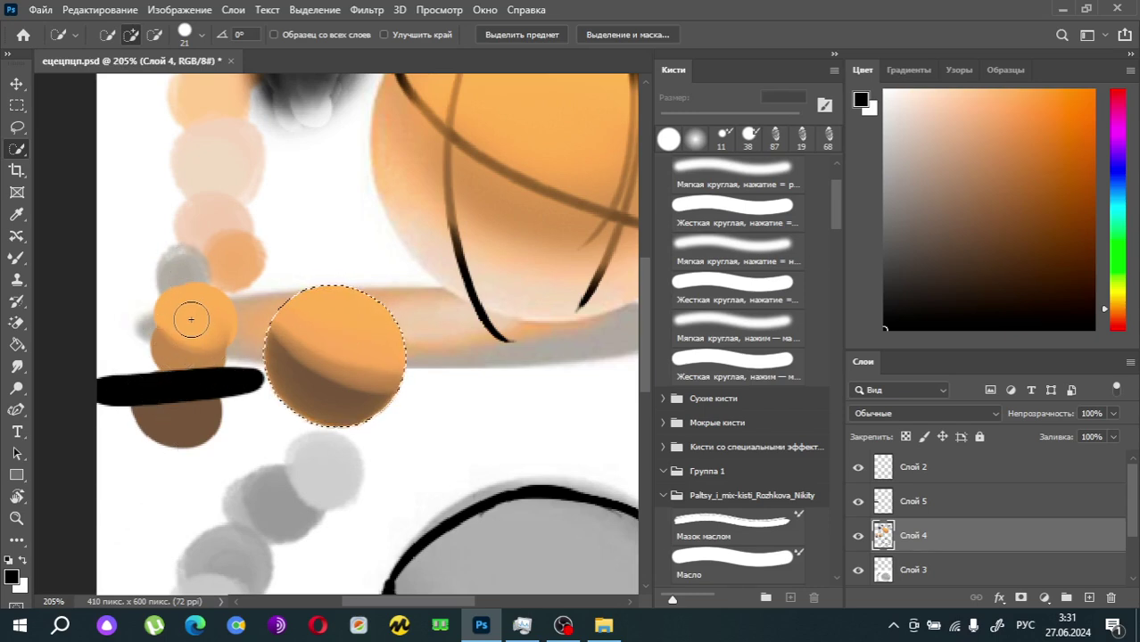
{"action": "scroll", "coordinate": [245, 335], "scroll_direction": "up", "scroll_amount": 2}
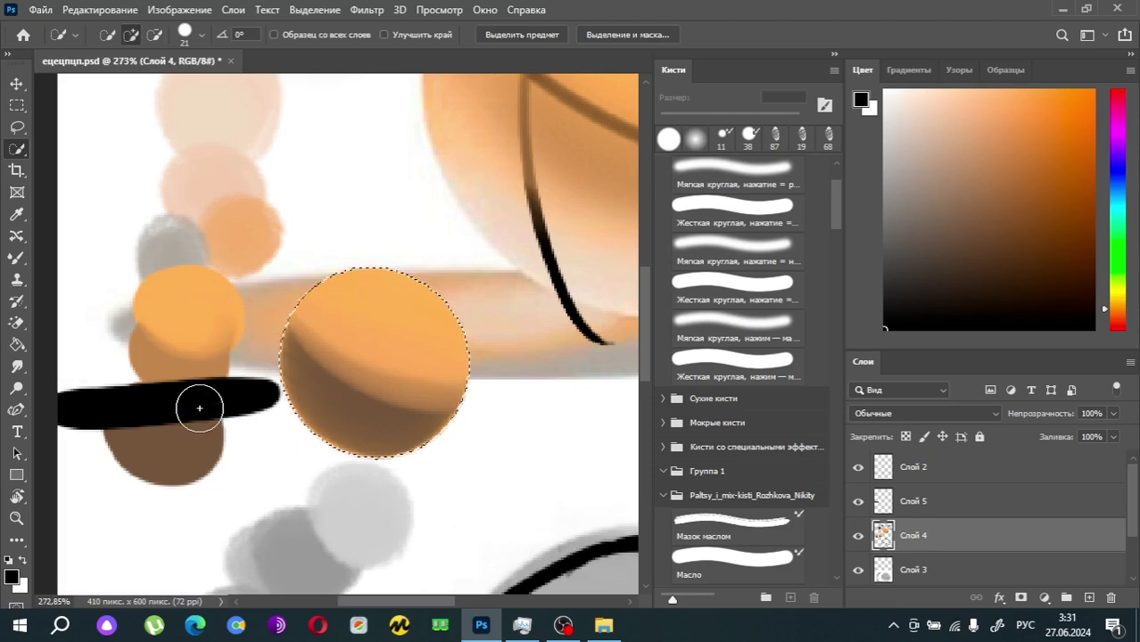
{"action": "key", "text": "alt"}
{"action": "scroll", "coordinate": [166, 397], "scroll_direction": "down", "scroll_amount": 1}
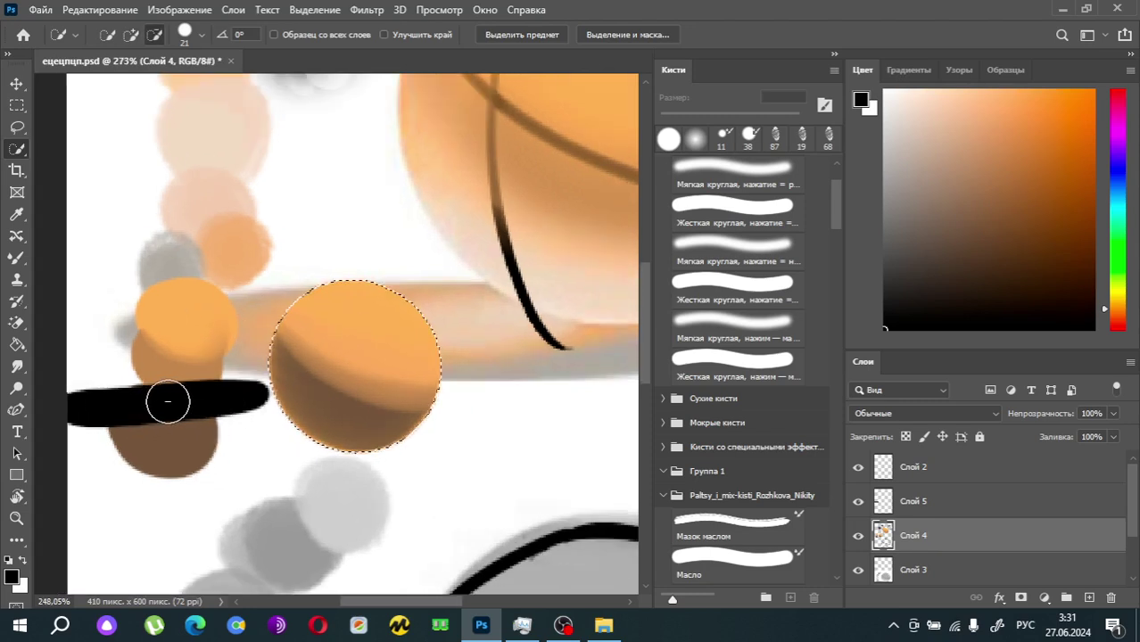
{"action": "scroll", "coordinate": [294, 375], "scroll_direction": "up", "scroll_amount": 3}
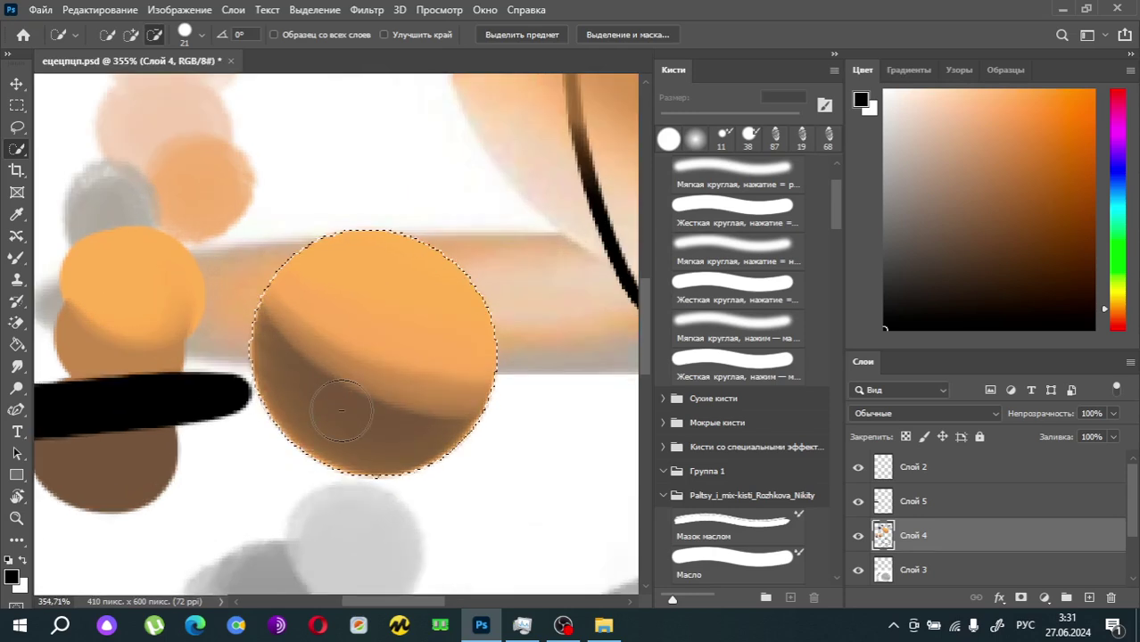
{"action": "scroll", "coordinate": [346, 418], "scroll_direction": "down", "scroll_amount": 3}
Step: Sample the small ball's dark brown and repaint its lower shadow side with a 25 px brush
{"action": "key", "text": "i"}
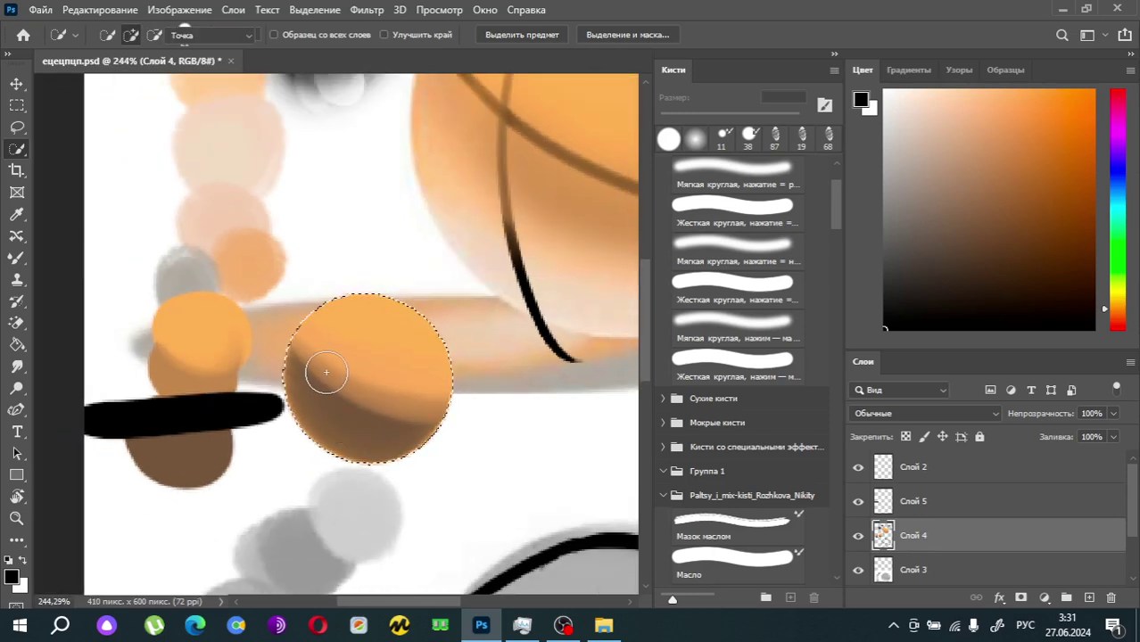
{"action": "left_click", "coordinate": [350, 421]}
{"action": "key", "text": "b"}
{"action": "left_click", "coordinate": [975, 234]}
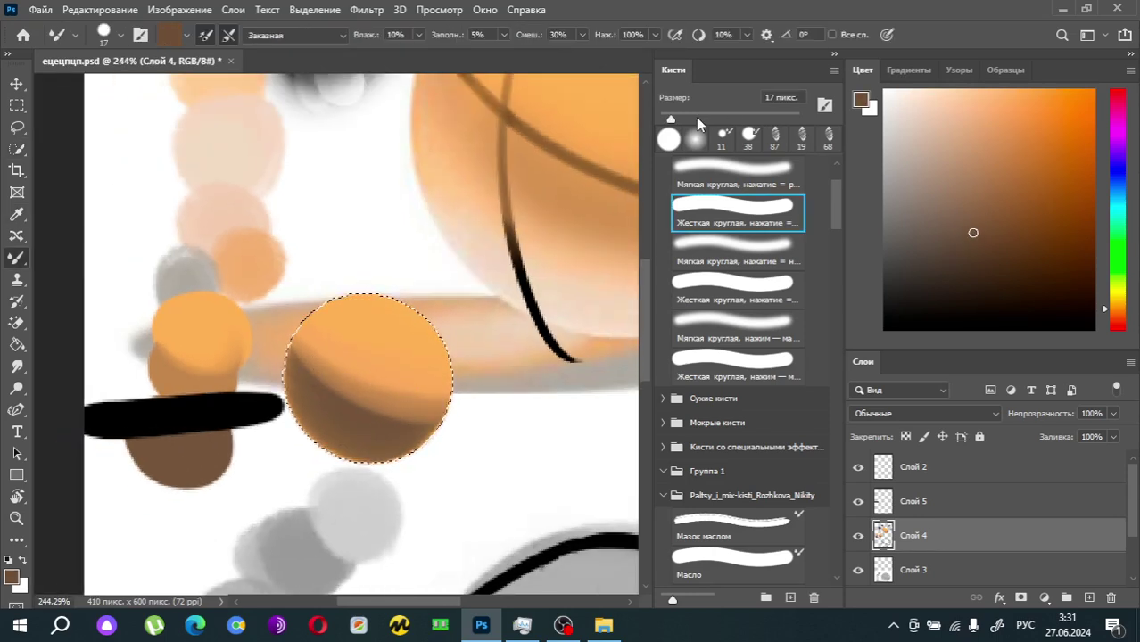
{"action": "left_click", "coordinate": [697, 118]}
{"action": "left_click", "coordinate": [676, 118]}
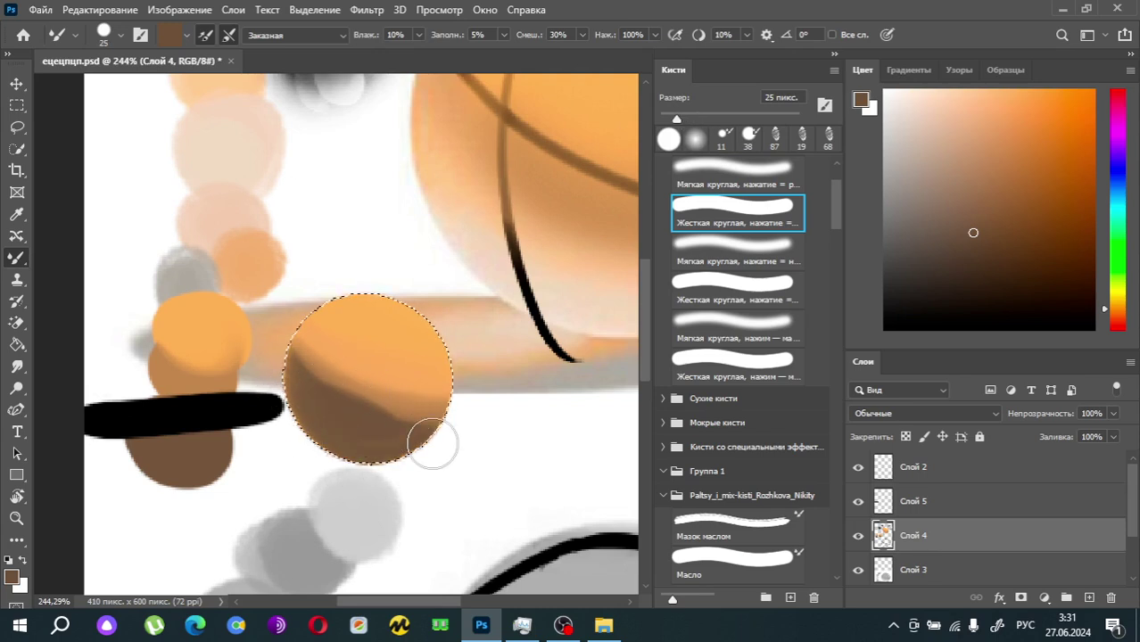
Step: Rework the small ball's shadow with a lighter brown and a resampled dark brown using a 42 px brush, and deselect
{"action": "left_click", "coordinate": [965, 212]}
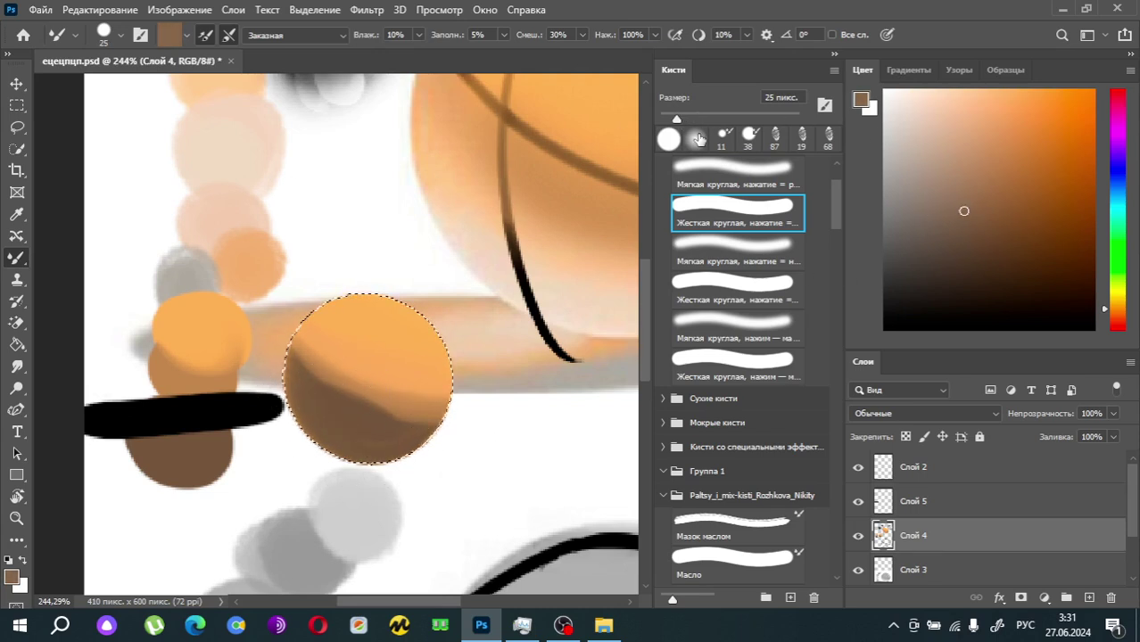
{"action": "left_click", "coordinate": [687, 119]}
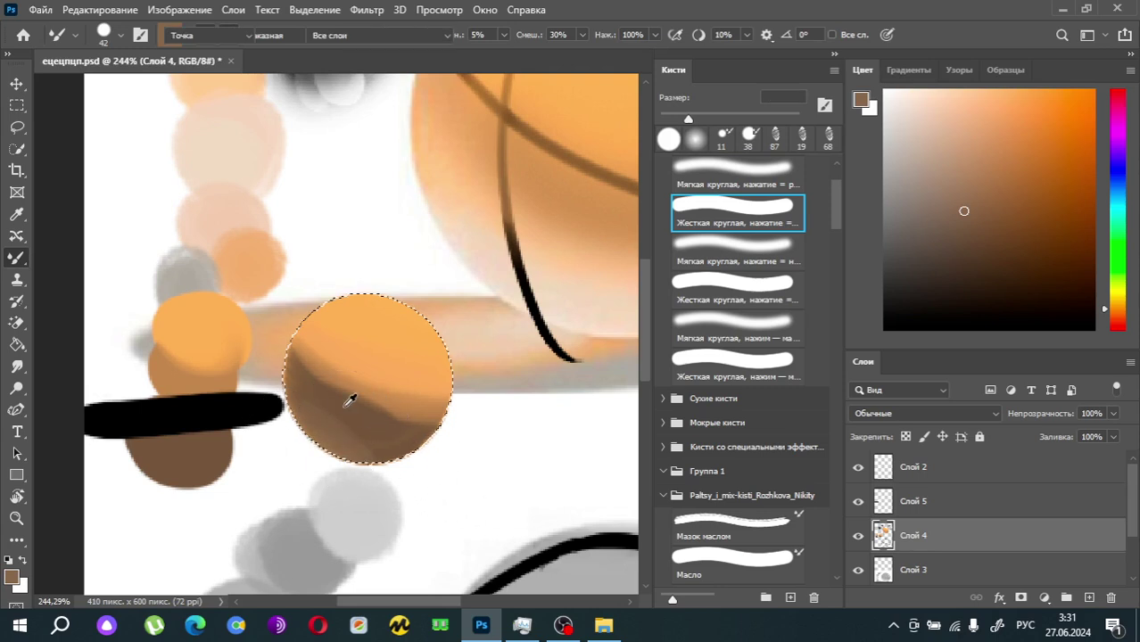
{"action": "left_click", "coordinate": [346, 406], "text": "alt"}
{"action": "key", "text": "i"}
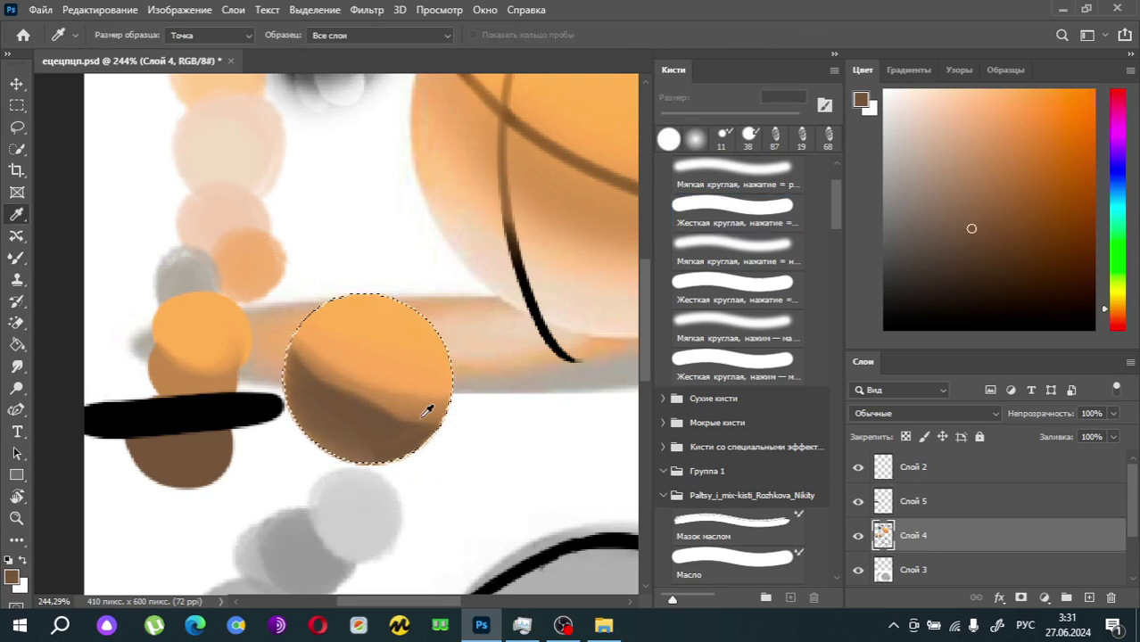
{"action": "key", "text": "ctrl+d"}
Step: Add a layer beneath Слой 4 and paint a wide dark grayish-brown cast shadow under the small ball with a 58 px brush
{"action": "scroll", "coordinate": [392, 383], "scroll_direction": "down", "scroll_amount": 2}
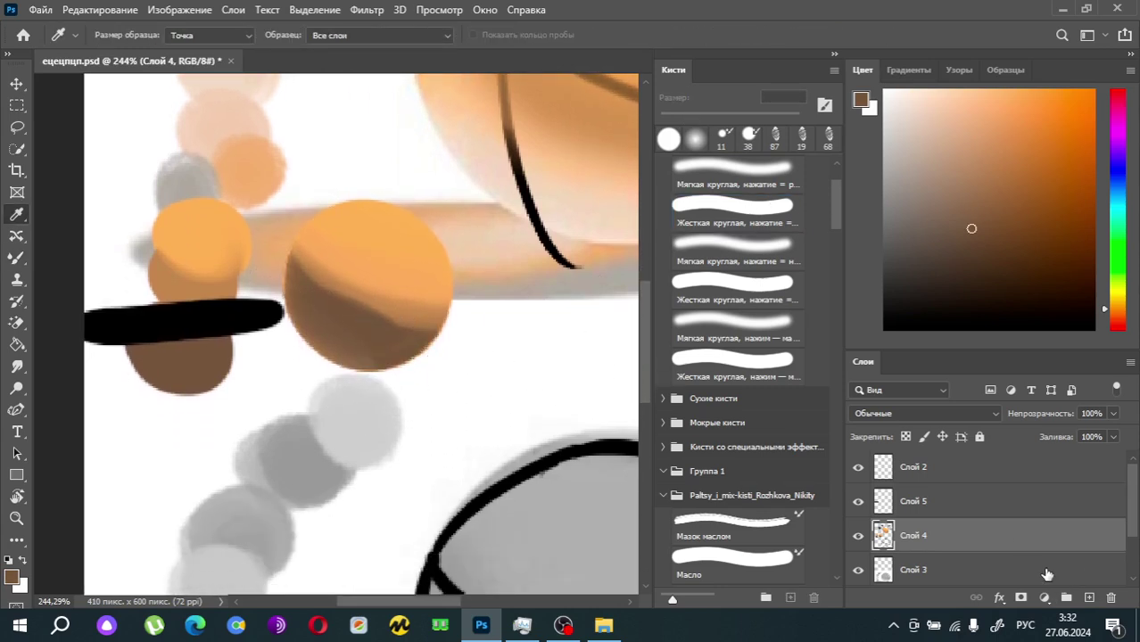
{"action": "left_click", "coordinate": [1088, 598], "text": "ctrl"}
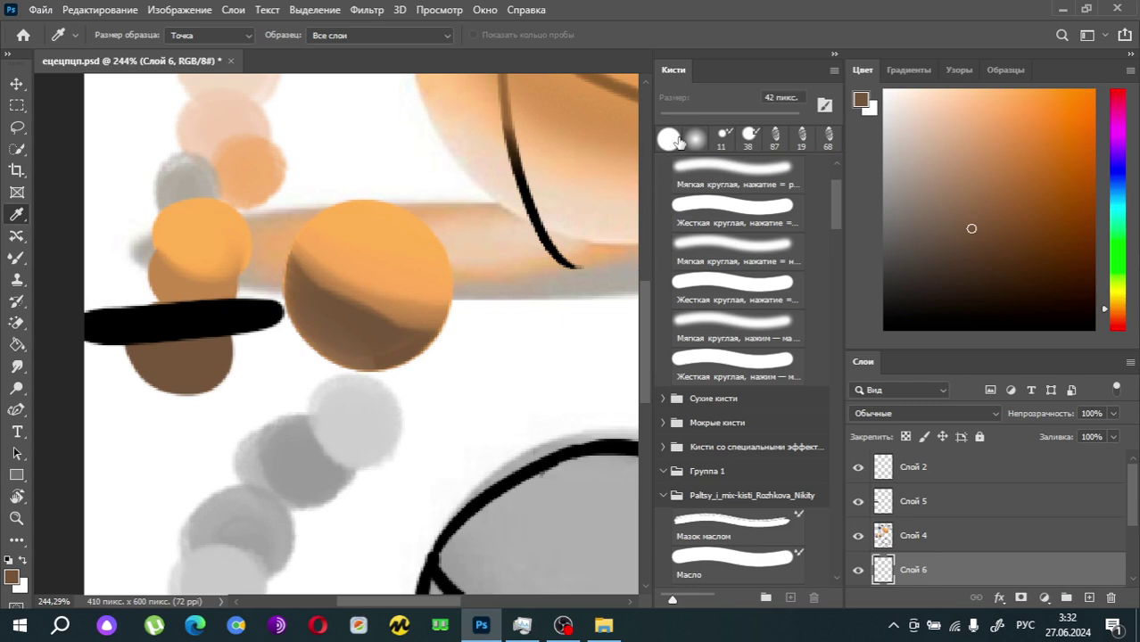
{"action": "left_click", "coordinate": [678, 142]}
{"action": "left_click_drag", "start_coordinate": [994, 289], "coordinate": [947, 247]}
{"action": "left_click", "coordinate": [700, 117]}
{"action": "mouse_move", "coordinate": [533, 376]}
{"action": "left_mouse_down"}
{"action": "mouse_move", "coordinate": [251, 384]}
{"action": "mouse_move", "coordinate": [224, 371]}
{"action": "left_mouse_up"}
Step: Tint the cast shadow just below the small ball with a lighter brown and blend it using the sampled shadow color
{"action": "left_click", "coordinate": [968, 222]}
{"action": "left_click_drag", "start_coordinate": [356, 336], "coordinate": [386, 334]}
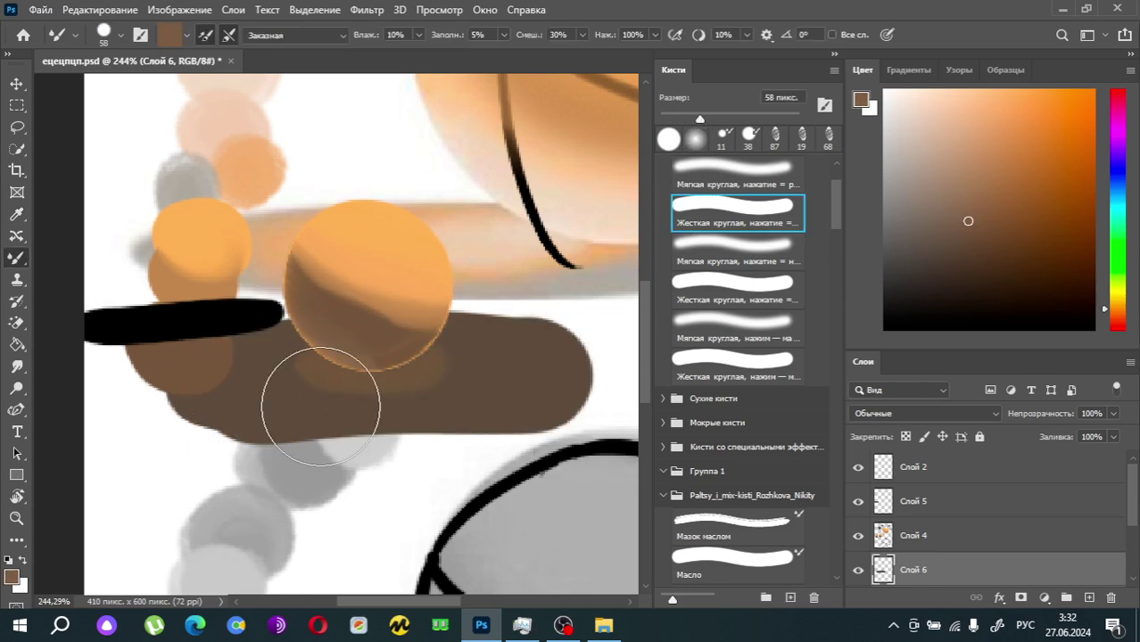
{"action": "left_click", "coordinate": [272, 359], "text": "alt"}
{"action": "left_click_drag", "start_coordinate": [294, 375], "coordinate": [464, 381]}
{"action": "key", "text": "alt"}
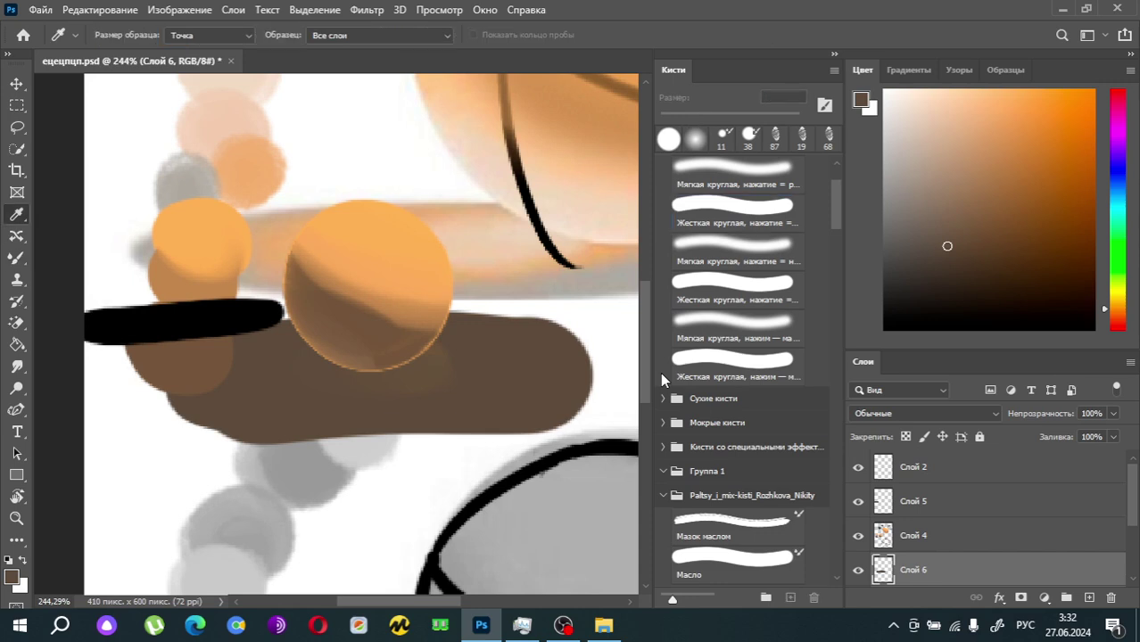
Step: On a new layer above Слой 4, draw pale peach arrows showing light bouncing toward the small ball with a 5 px hard round brush
{"action": "left_click", "coordinate": [881, 537]}
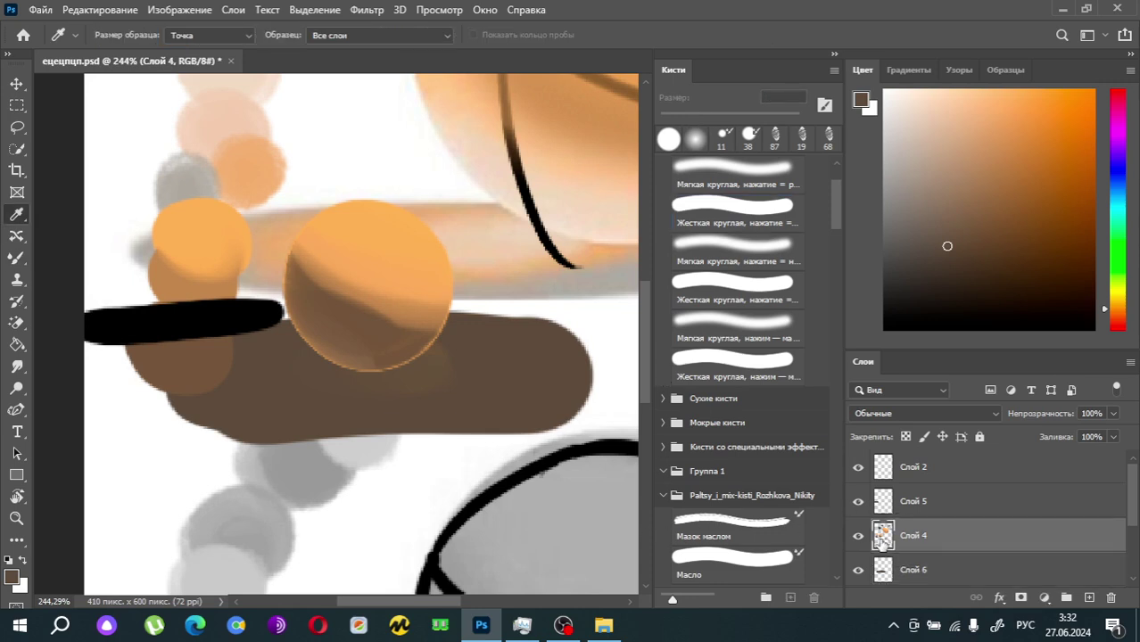
{"action": "left_click", "coordinate": [857, 536]}
{"action": "left_click", "coordinate": [857, 536]}
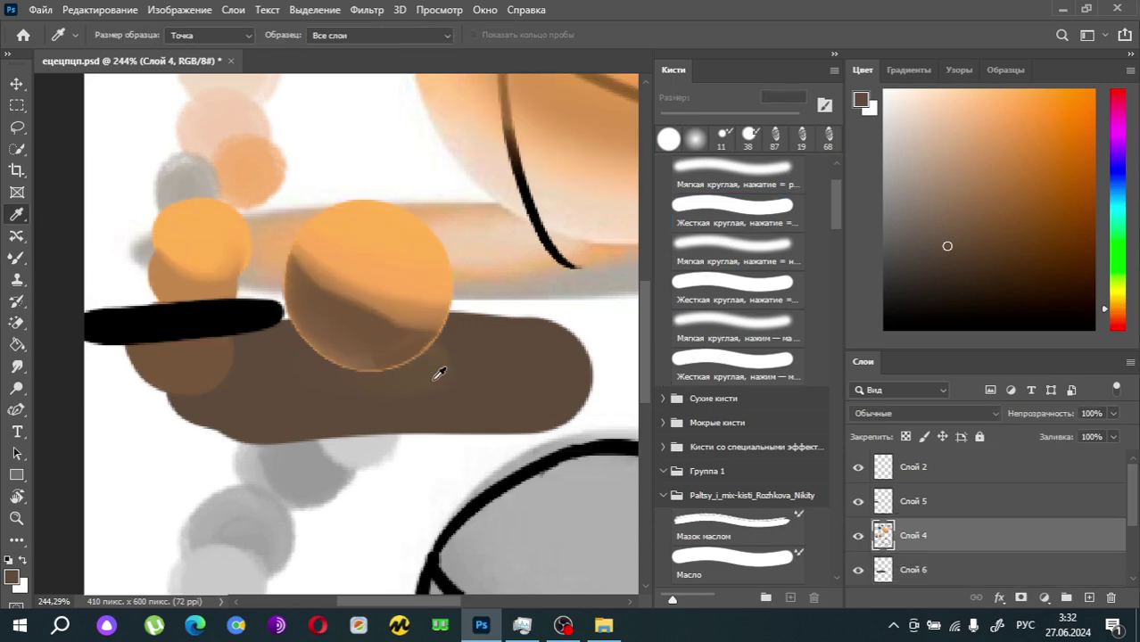
{"action": "left_click", "coordinate": [16, 148]}
{"action": "left_click", "coordinate": [924, 96]}
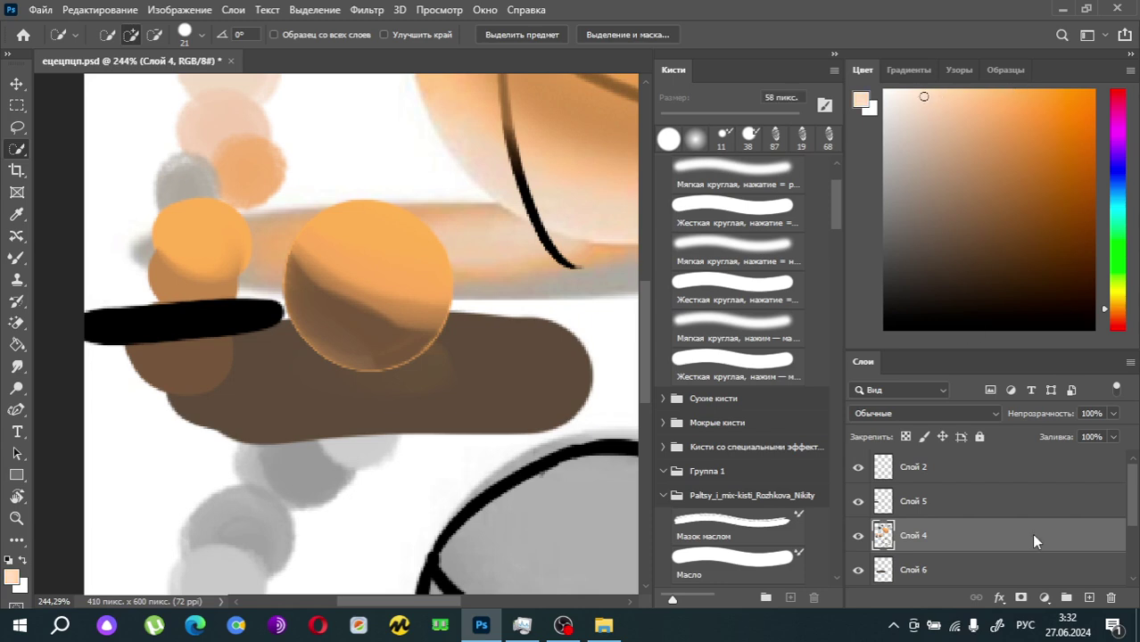
{"action": "key", "text": "b"}
{"action": "left_click", "coordinate": [1088, 598]}
{"action": "left_click", "coordinate": [737, 284]}
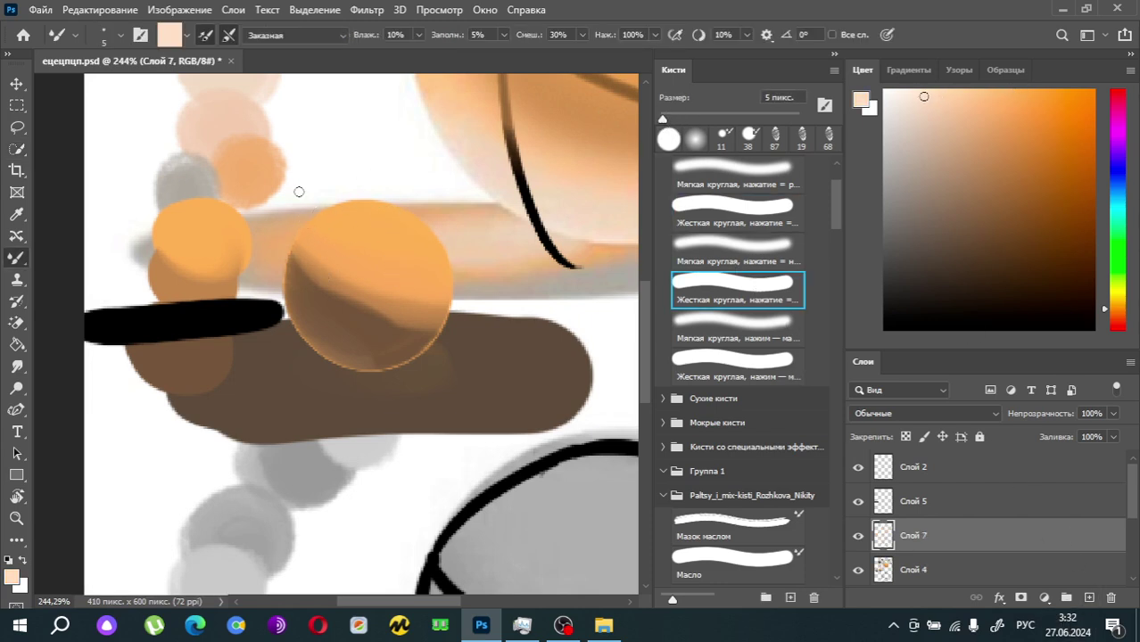
{"action": "mouse_move", "coordinate": [299, 191]}
{"action": "left_mouse_down"}
{"action": "mouse_move", "coordinate": [188, 299]}
{"action": "mouse_move", "coordinate": [204, 295]}
{"action": "mouse_move", "coordinate": [253, 375]}
{"action": "mouse_move", "coordinate": [309, 376]}
{"action": "mouse_move", "coordinate": [306, 332]}
{"action": "mouse_move", "coordinate": [390, 362]}
{"action": "left_mouse_up"}
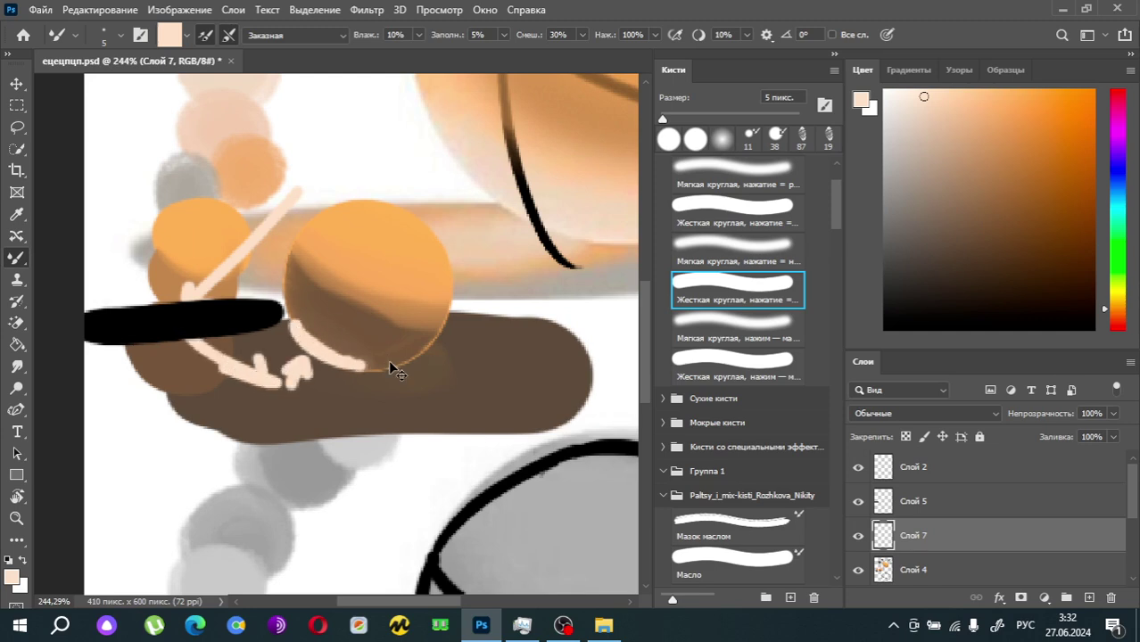
{"action": "key", "text": "ctrl+z"}
Step: Draw a black loop around the reflected-light area at the large orange ball's lower edge, and undo it
{"action": "scroll", "coordinate": [478, 254], "scroll_direction": "down", "scroll_amount": 2}
{"action": "key", "text": "d"}
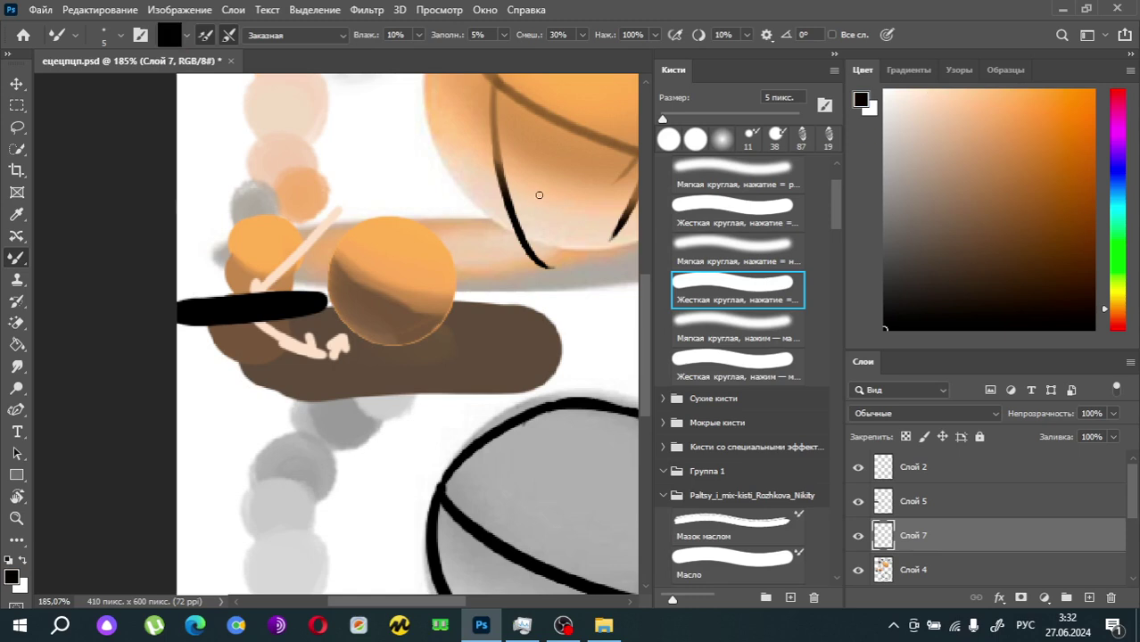
{"action": "mouse_move", "coordinate": [539, 195]}
{"action": "left_mouse_down"}
{"action": "mouse_move", "coordinate": [614, 284]}
{"action": "mouse_move", "coordinate": [575, 308]}
{"action": "left_mouse_up"}
{"action": "scroll", "coordinate": [482, 294], "scroll_direction": "up", "scroll_amount": 1}
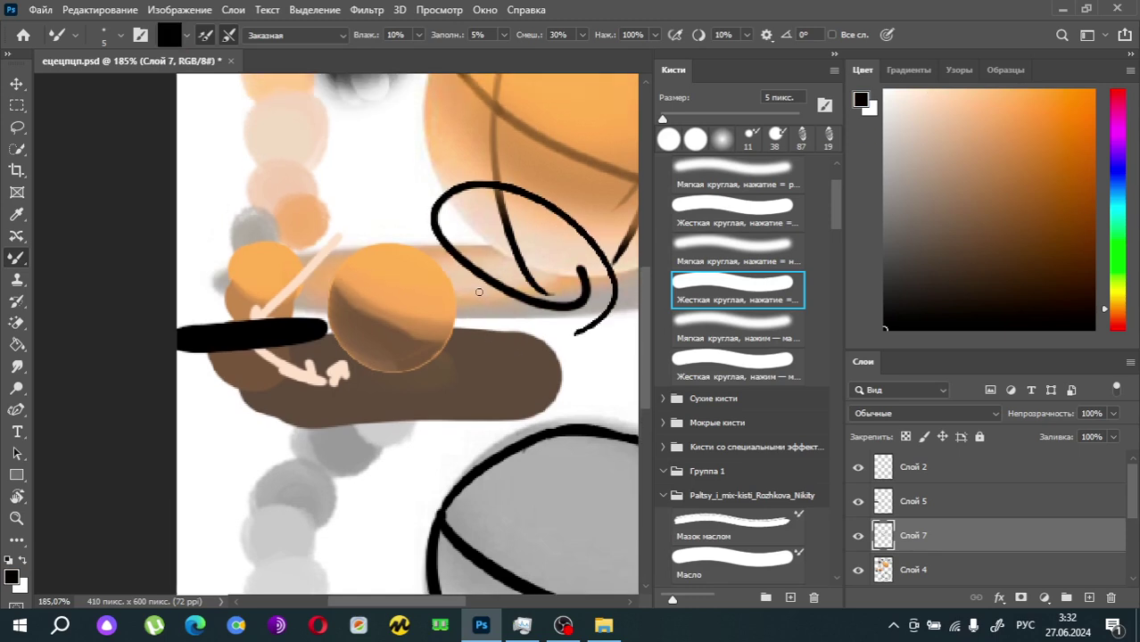
{"action": "scroll", "coordinate": [366, 391], "scroll_direction": "up", "scroll_amount": 2}
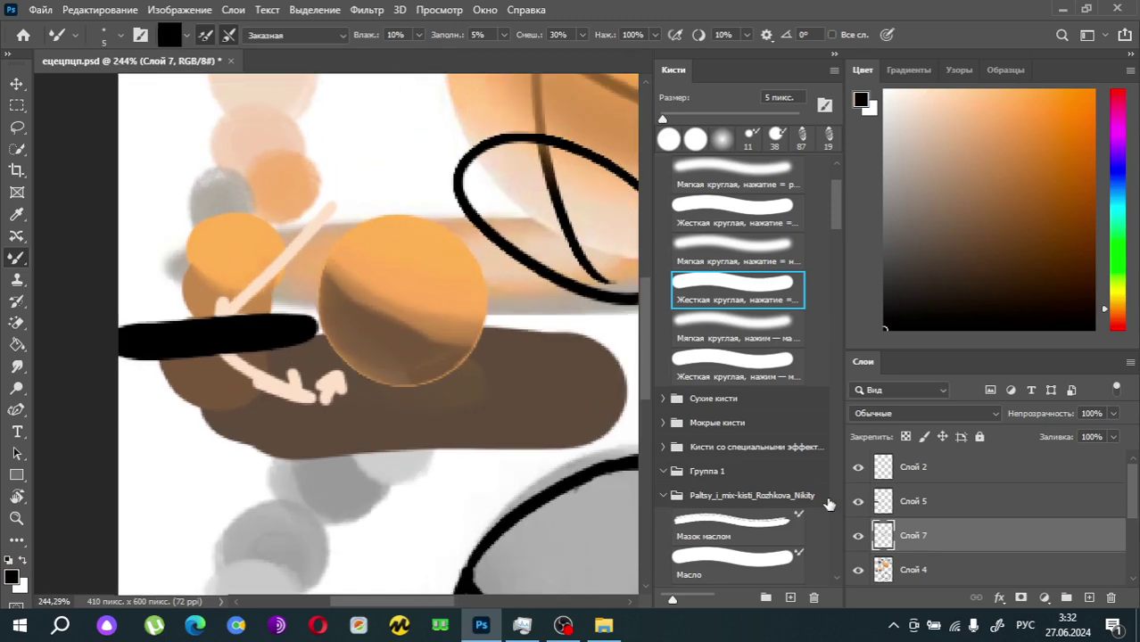
{"action": "left_click", "coordinate": [858, 569]}
{"action": "key", "text": "ctrl+z"}
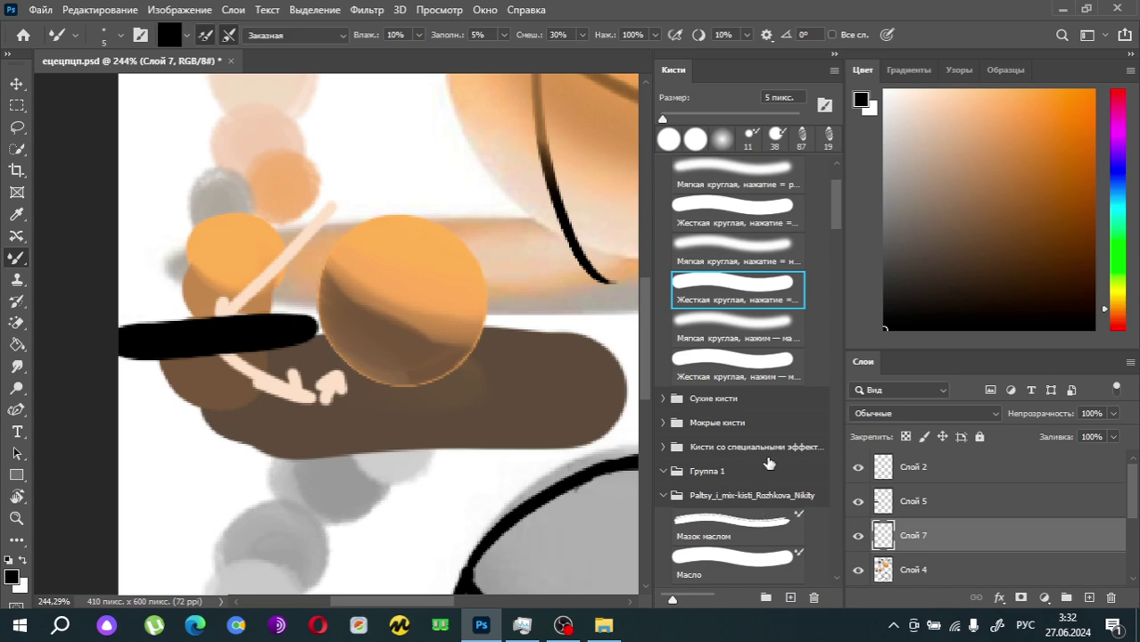
Step: Undo the pale peach light arrows drawn on Слой 7 around the small ball
{"action": "key", "text": "ctrl+z"}
{"action": "key", "text": "ctrl+z"}
{"action": "key", "text": "ctrl+z"}
{"action": "key", "text": "ctrl+z"}
{"action": "scroll", "coordinate": [368, 372], "scroll_direction": "up", "scroll_amount": 1}
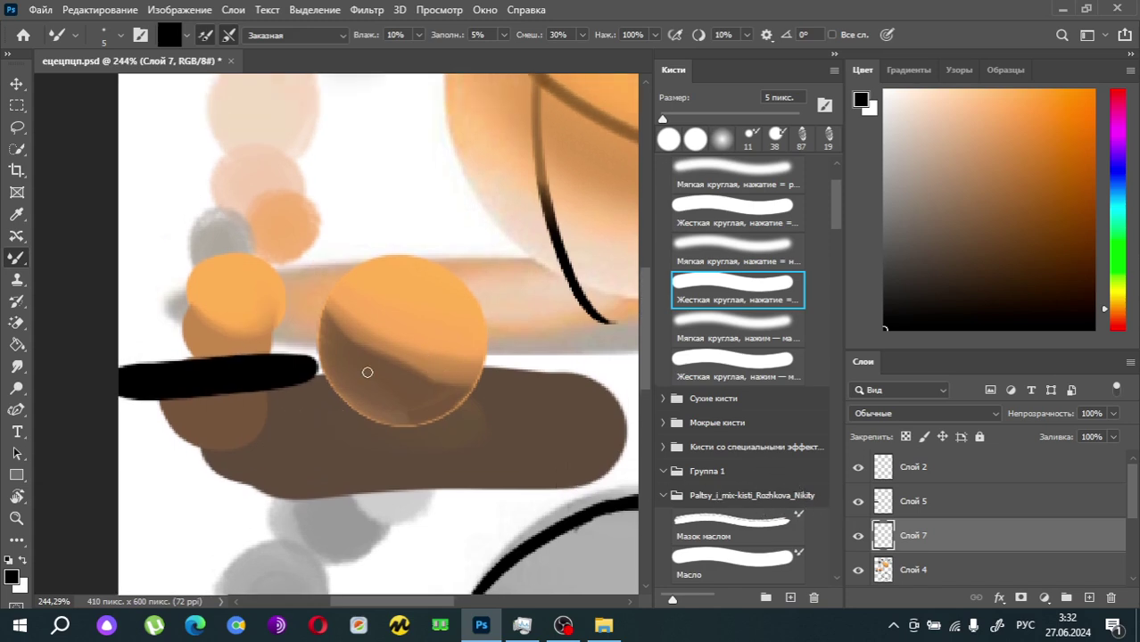
Step: Make Слой 4 the active layer and select the small orange ball with the Quick Selection tool
{"action": "left_click", "coordinate": [858, 569]}
{"action": "left_click", "coordinate": [857, 569]}
{"action": "left_click", "coordinate": [946, 570]}
{"action": "left_click", "coordinate": [17, 149]}
{"action": "mouse_move", "coordinate": [440, 327]}
{"action": "left_mouse_down"}
{"action": "mouse_move", "coordinate": [405, 352]}
{"action": "mouse_move", "coordinate": [377, 351]}
{"action": "mouse_move", "coordinate": [400, 334]}
{"action": "left_mouse_up"}
Step: Soften the edge of the small ball's shadow with a brown based on its sampled shadow color and a 50 px soft round brush
{"action": "scroll", "coordinate": [400, 333], "scroll_direction": "down", "scroll_amount": 1}
{"action": "key", "text": "i"}
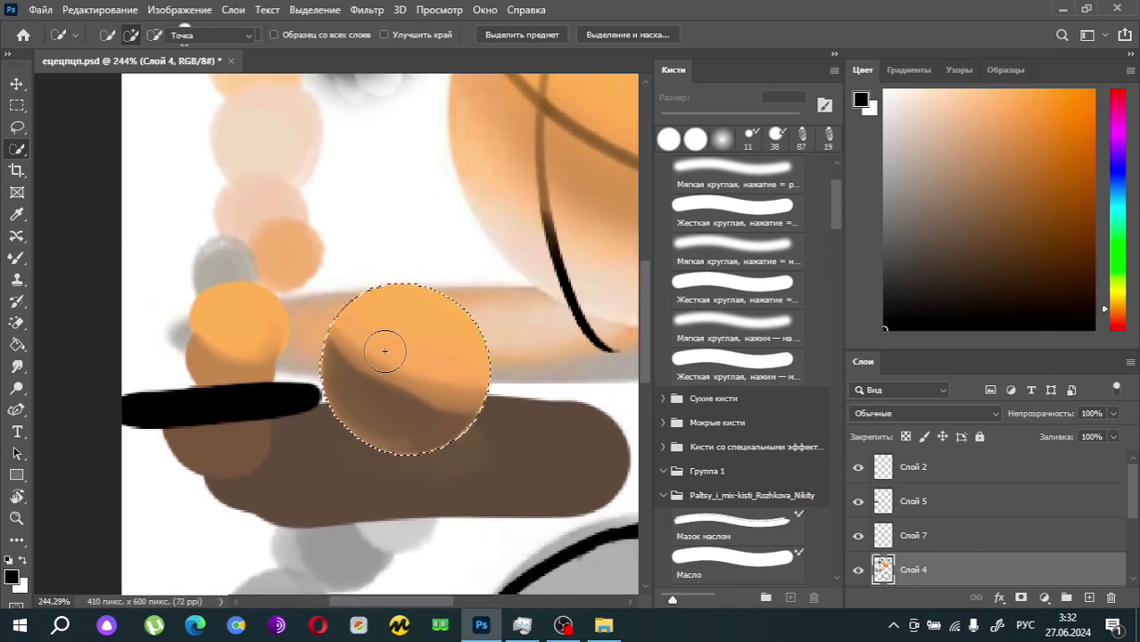
{"action": "left_click", "coordinate": [389, 395]}
{"action": "key", "text": "b"}
{"action": "left_click_drag", "start_coordinate": [975, 239], "coordinate": [988, 226]}
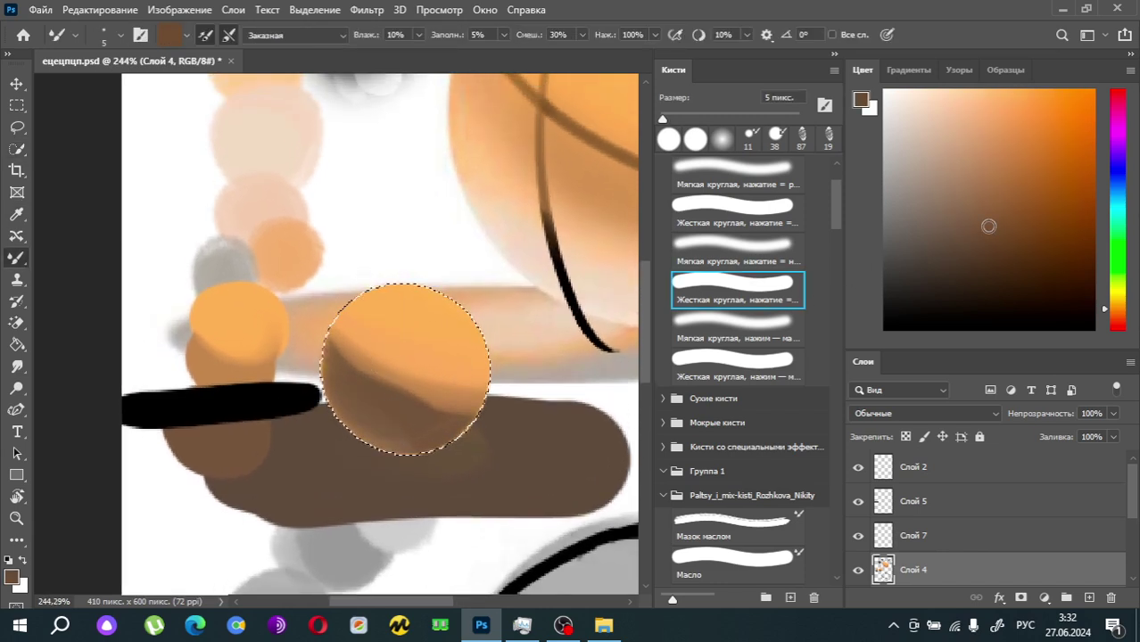
{"action": "left_click", "coordinate": [710, 237]}
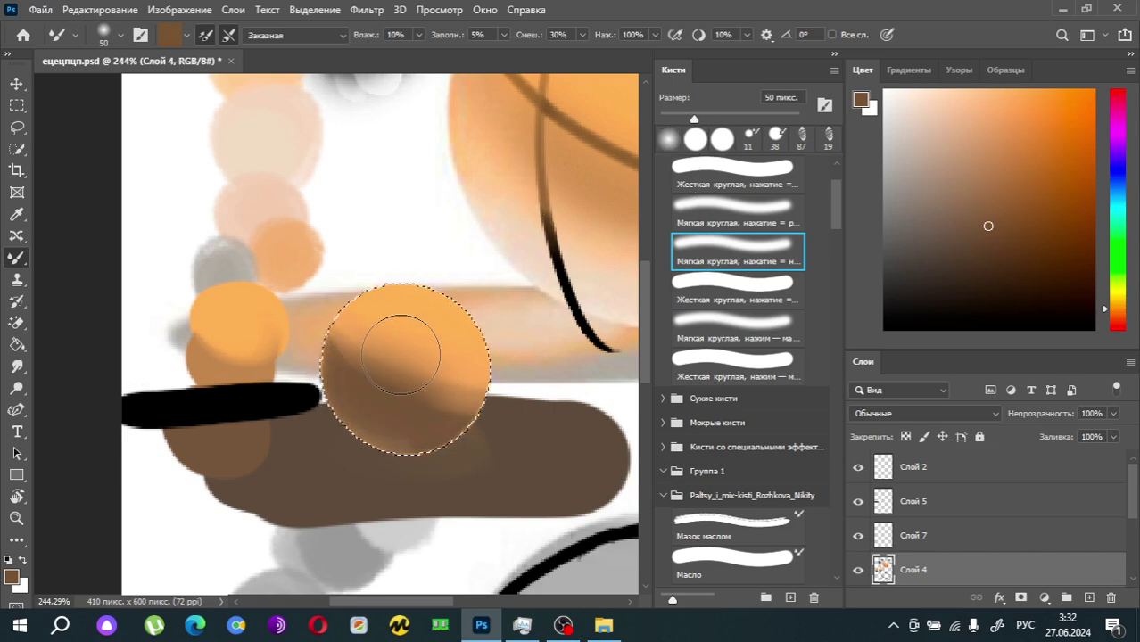
Step: Paint a more saturated orange midtone along the small ball's shadow border, reducing the soft brush to 33 px
{"action": "left_click", "coordinate": [381, 321], "text": "alt"}
{"action": "left_click", "coordinate": [1019, 95]}
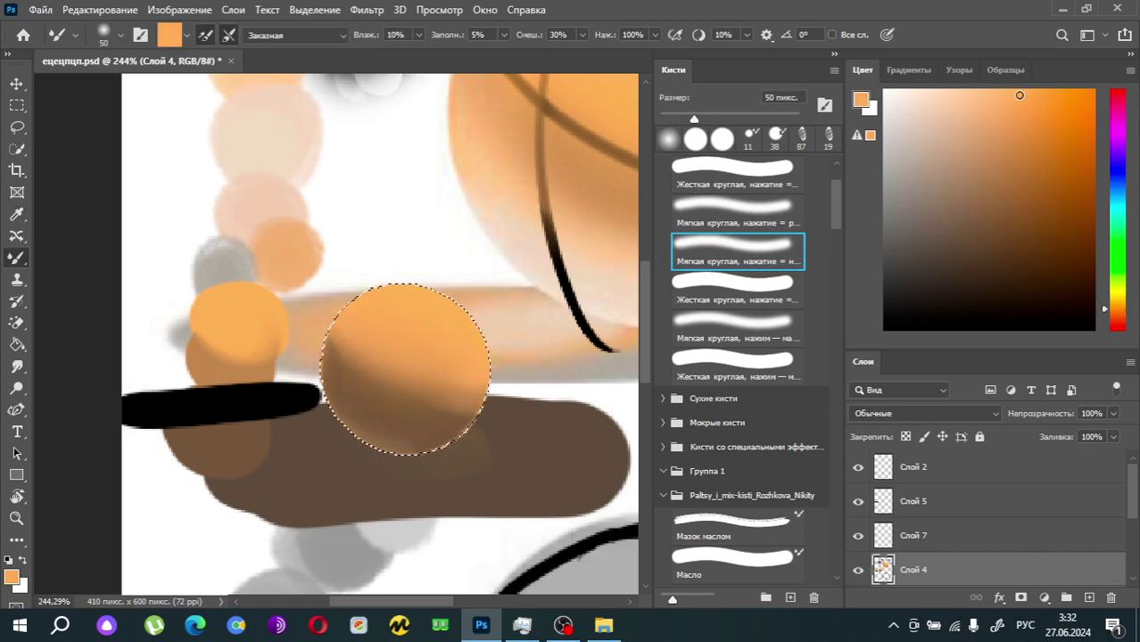
{"action": "mouse_move", "coordinate": [979, 161]}
{"action": "left_mouse_down"}
{"action": "mouse_move", "coordinate": [1020, 104]}
{"action": "mouse_move", "coordinate": [1041, 98]}
{"action": "left_mouse_up"}
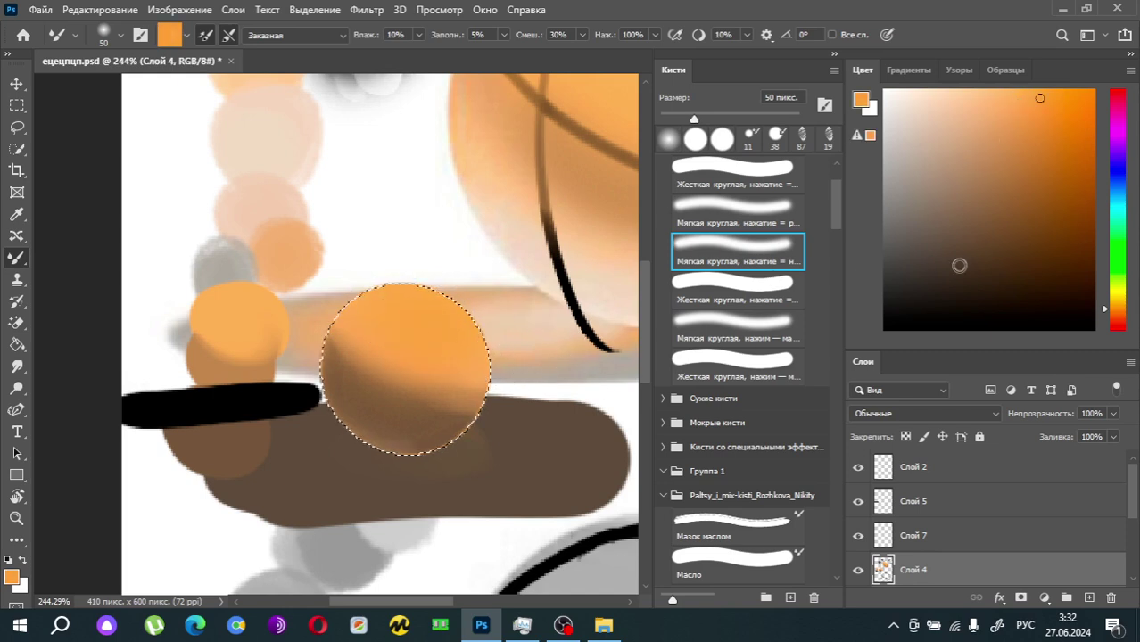
{"action": "left_click", "coordinate": [1040, 162]}
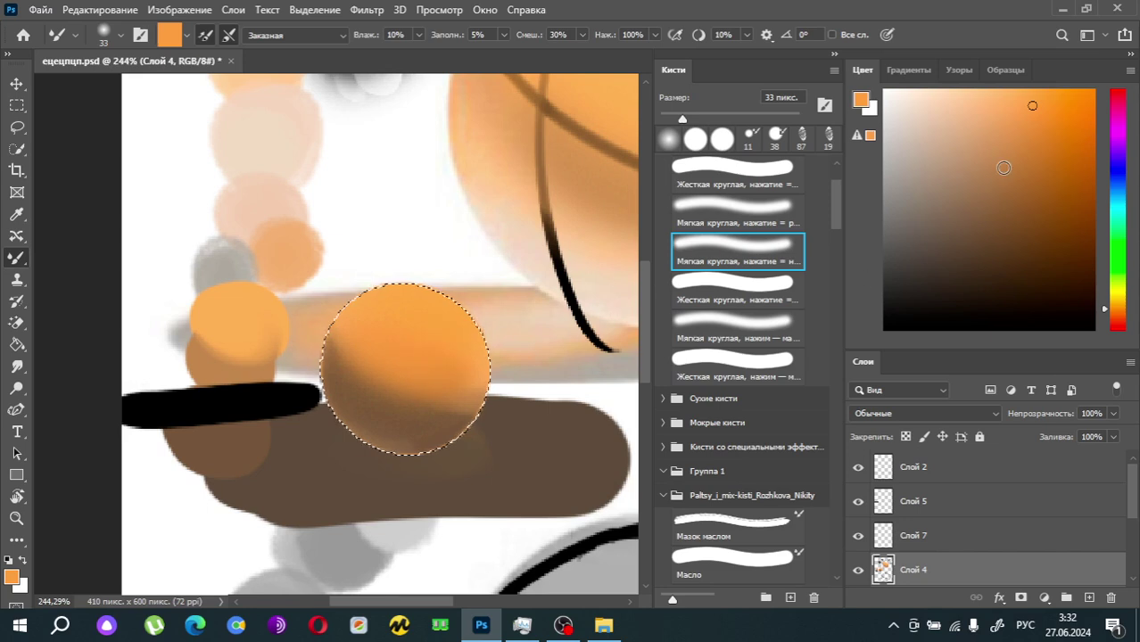
{"action": "left_click", "coordinate": [1058, 99]}
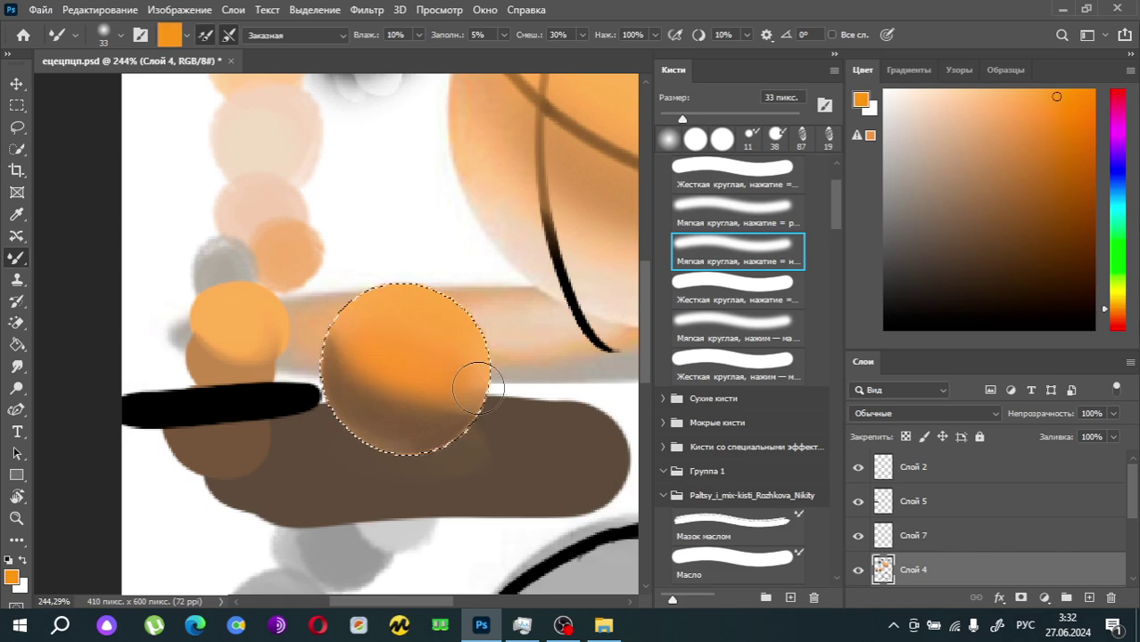
Step: Blend the small ball's midtone into its lit area with oranges sampled from the ball, using the 33 px soft brush
{"action": "left_click", "coordinate": [387, 309], "text": "alt"}
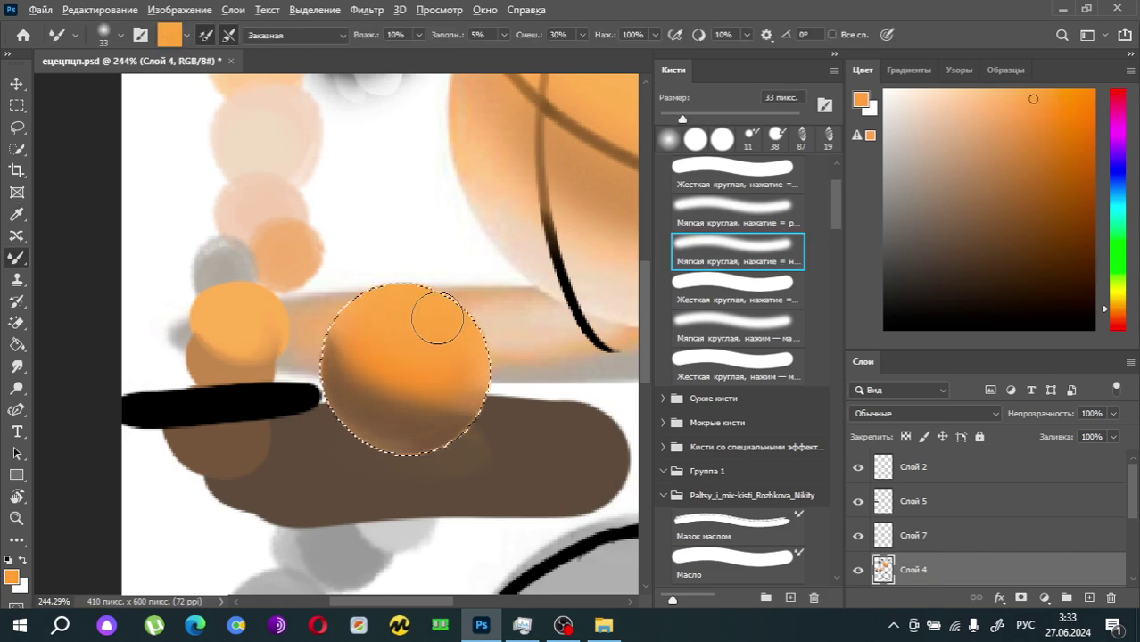
{"action": "scroll", "coordinate": [349, 346], "scroll_direction": "down", "scroll_amount": 2}
{"action": "scroll", "coordinate": [352, 369], "scroll_direction": "up", "scroll_amount": 3}
{"action": "scroll", "coordinate": [351, 369], "scroll_direction": "up", "scroll_amount": 2}
{"action": "key", "text": "i"}
{"action": "left_click", "coordinate": [390, 340]}
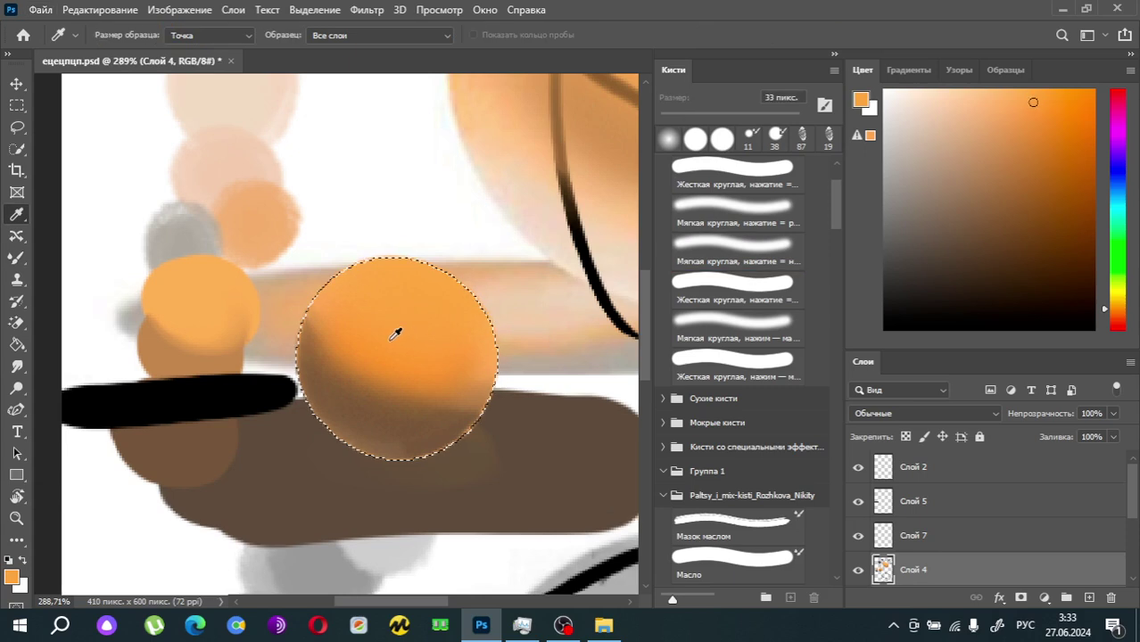
{"action": "key", "text": "b"}
Step: Examine the small ball's shading up close and from a distance, comparing it with the large orange ball
{"action": "scroll", "coordinate": [457, 401], "scroll_direction": "down", "scroll_amount": 3}
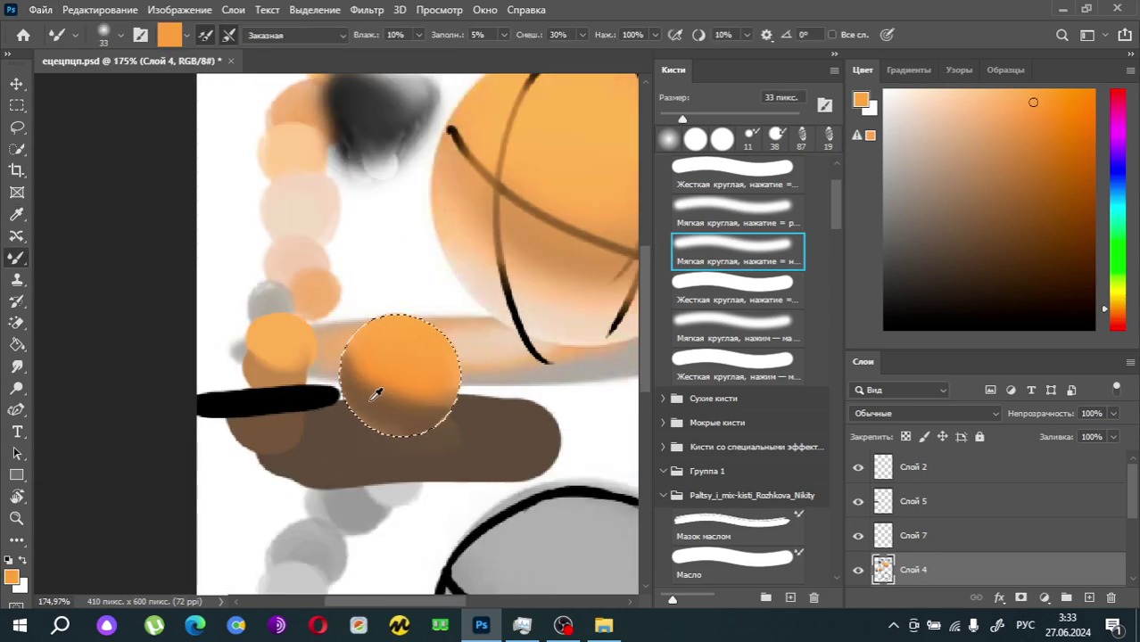
{"action": "scroll", "coordinate": [380, 383], "scroll_direction": "up", "scroll_amount": 1}
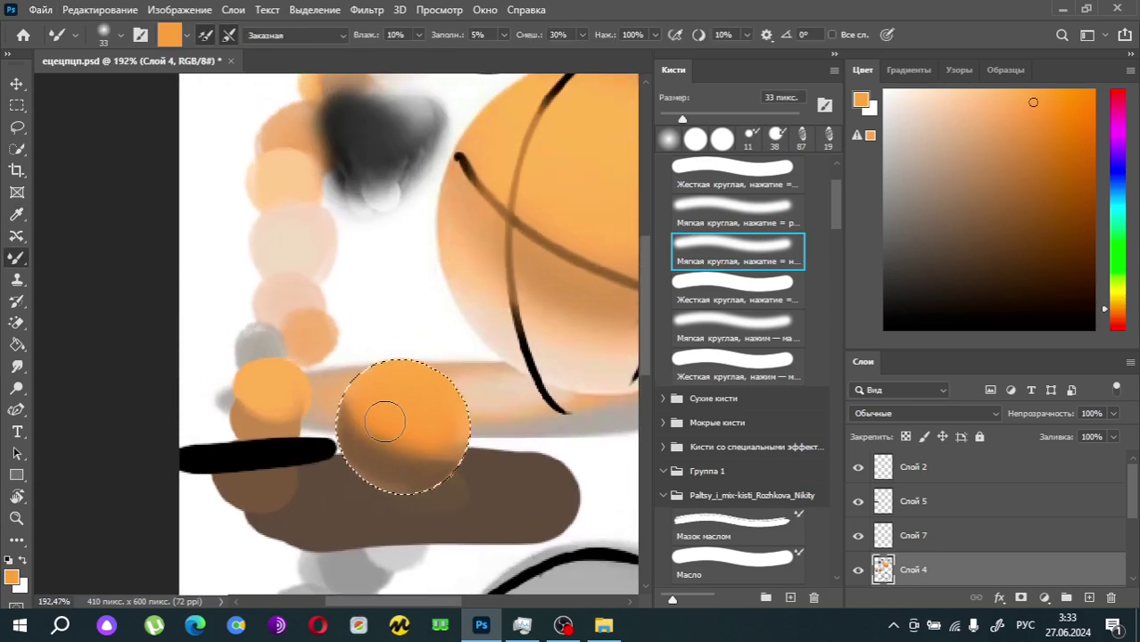
{"action": "scroll", "coordinate": [384, 422], "scroll_direction": "up", "scroll_amount": 4}
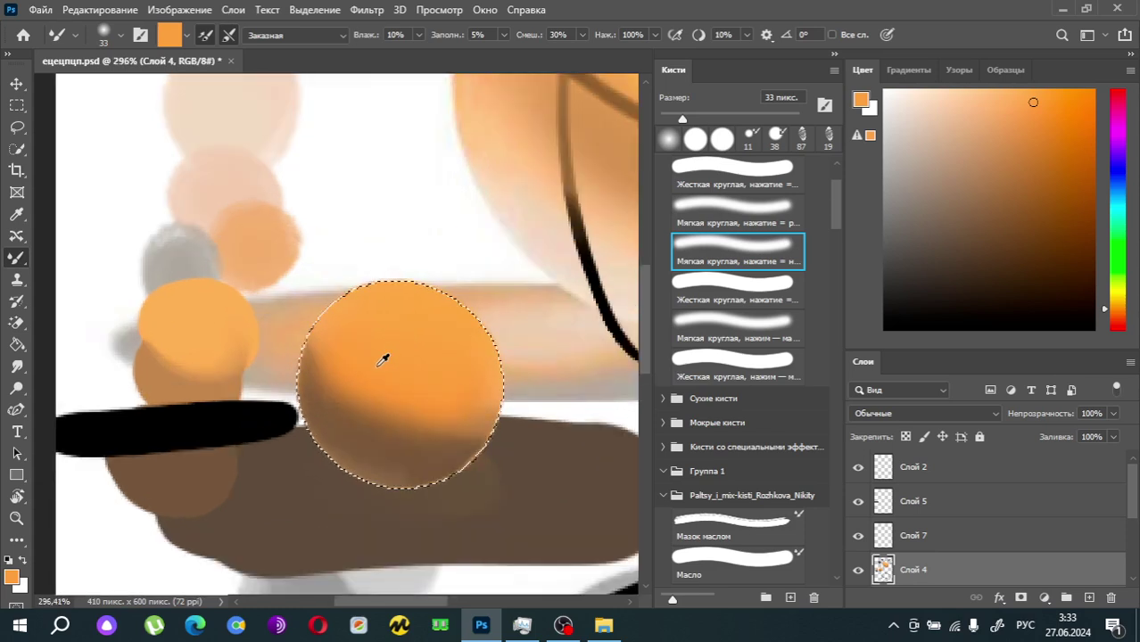
{"action": "scroll", "coordinate": [383, 359], "scroll_direction": "down", "scroll_amount": 3}
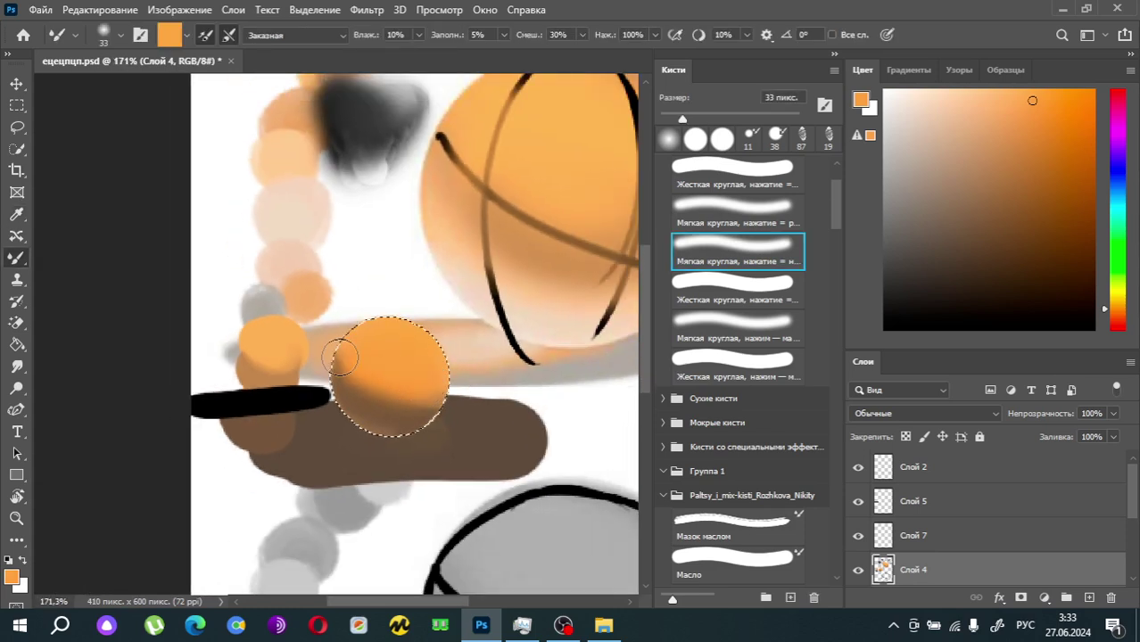
{"action": "scroll", "coordinate": [363, 381], "scroll_direction": "up", "scroll_amount": 4}
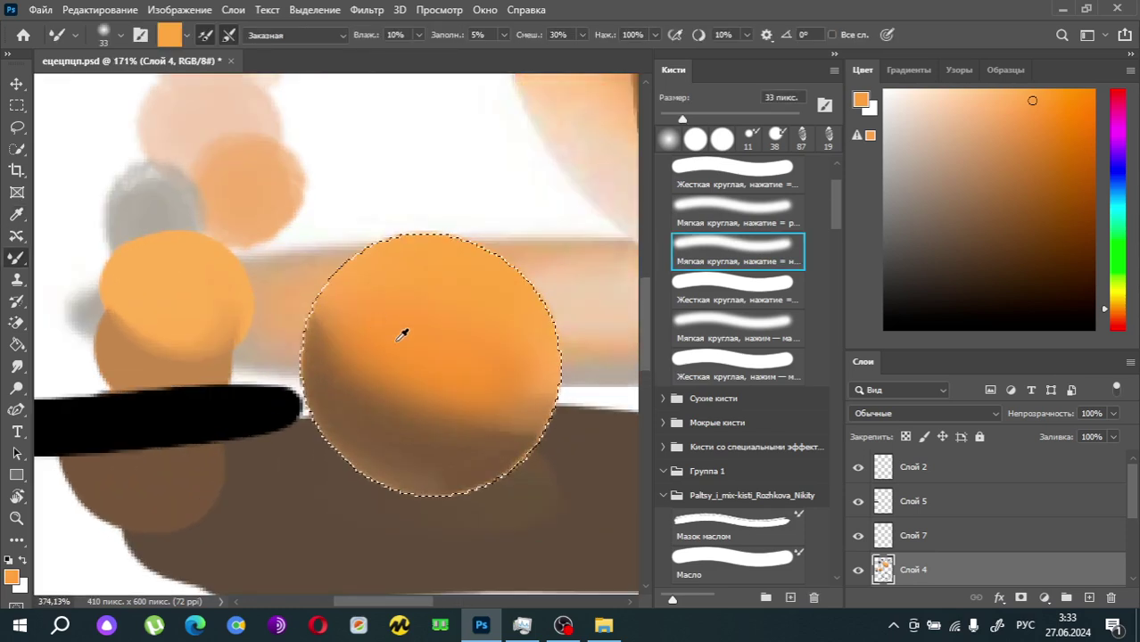
{"action": "scroll", "coordinate": [405, 331], "scroll_direction": "down", "scroll_amount": 3}
{"action": "scroll", "coordinate": [421, 382], "scroll_direction": "up", "scroll_amount": 2}
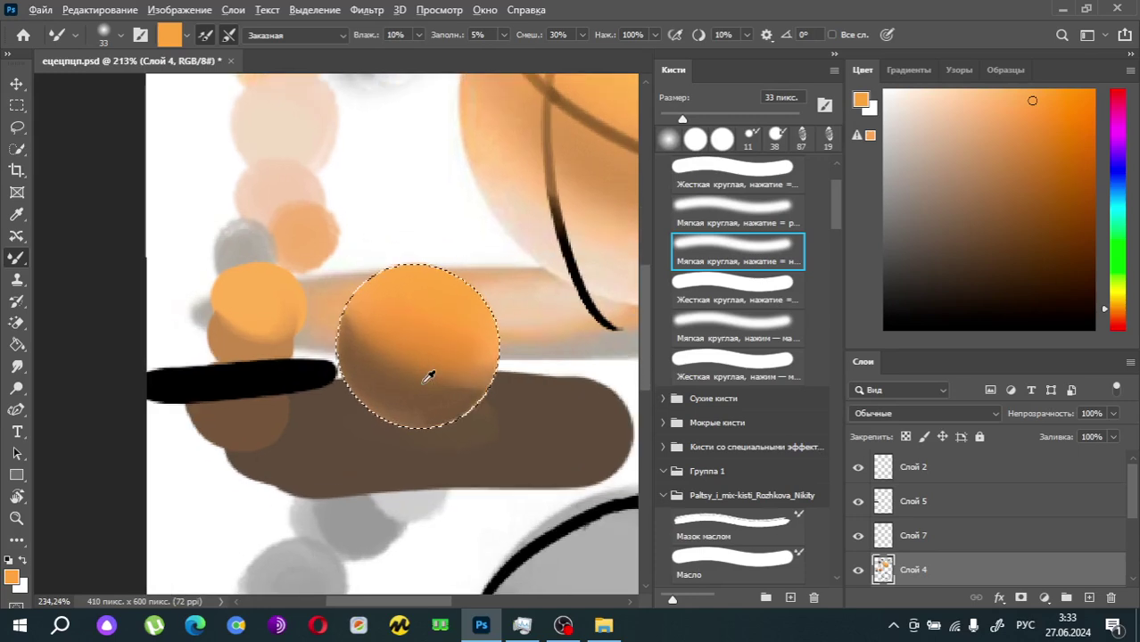
{"action": "scroll", "coordinate": [422, 379], "scroll_direction": "down", "scroll_amount": 1}
{"action": "scroll", "coordinate": [421, 375], "scroll_direction": "down", "scroll_amount": 1}
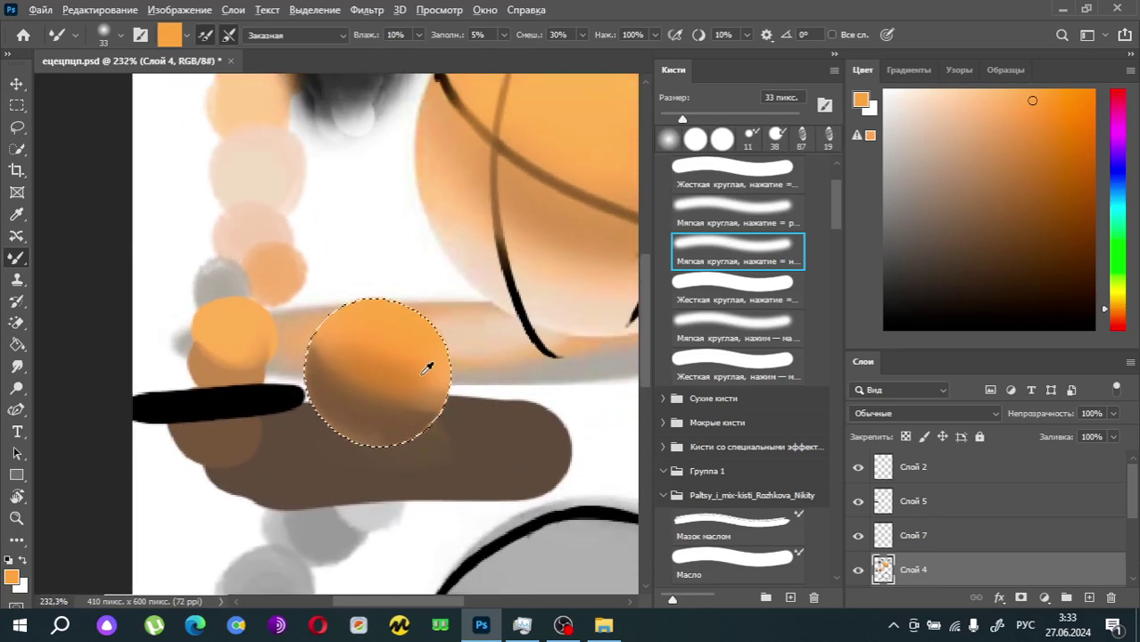
{"action": "scroll", "coordinate": [405, 356], "scroll_direction": "down", "scroll_amount": 1}
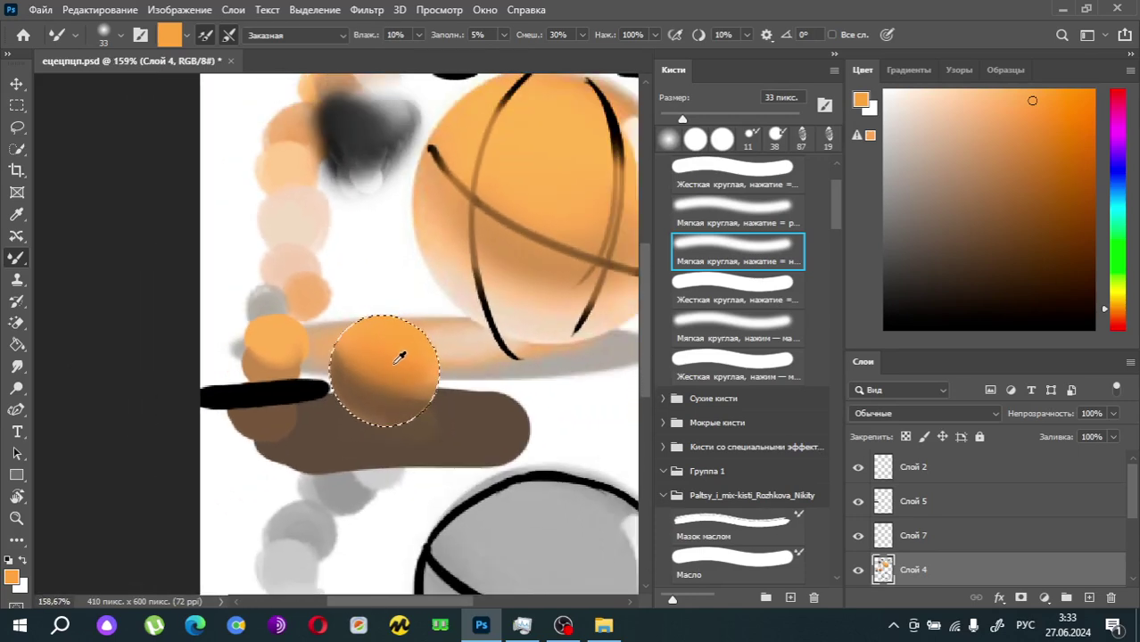
{"action": "scroll", "coordinate": [402, 354], "scroll_direction": "up", "scroll_amount": 3}
{"action": "scroll", "coordinate": [394, 383], "scroll_direction": "down", "scroll_amount": 2}
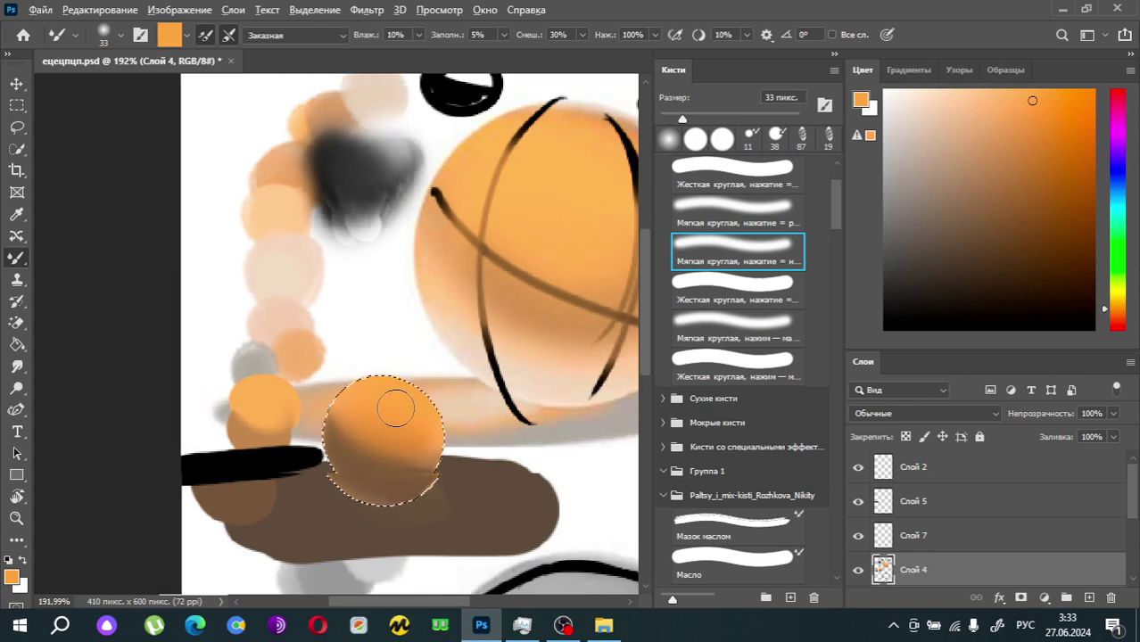
{"action": "scroll", "coordinate": [410, 361], "scroll_direction": "up", "scroll_amount": 1}
{"action": "scroll", "coordinate": [413, 326], "scroll_direction": "up", "scroll_amount": 1}
{"action": "scroll", "coordinate": [409, 320], "scroll_direction": "right", "scroll_amount": 1}
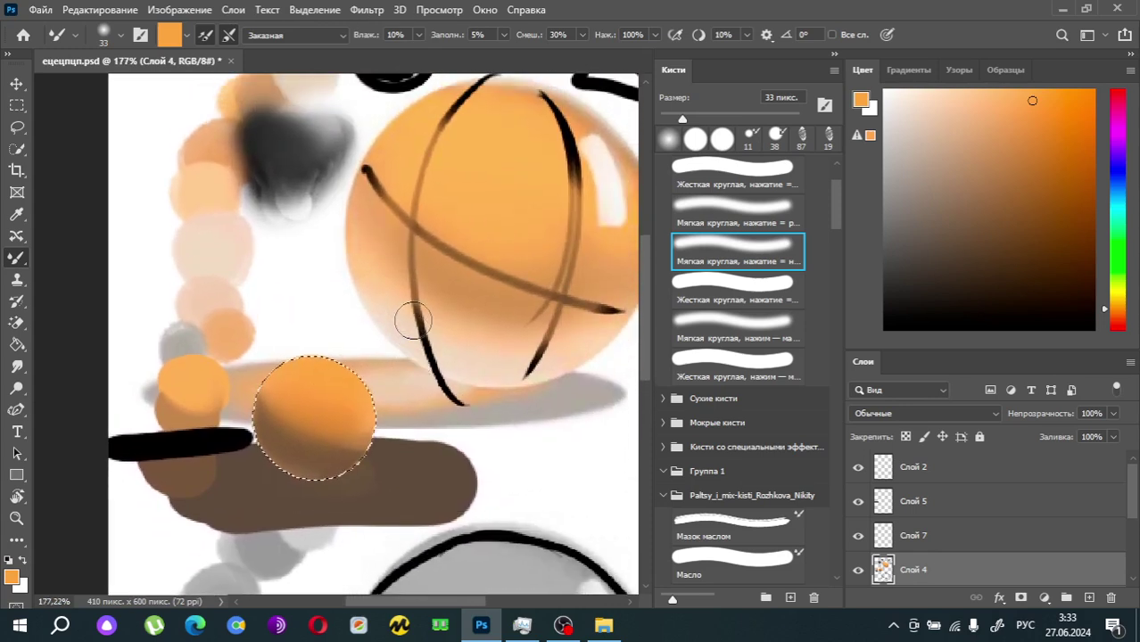
{"action": "scroll", "coordinate": [409, 320], "scroll_direction": "left", "scroll_amount": 2}
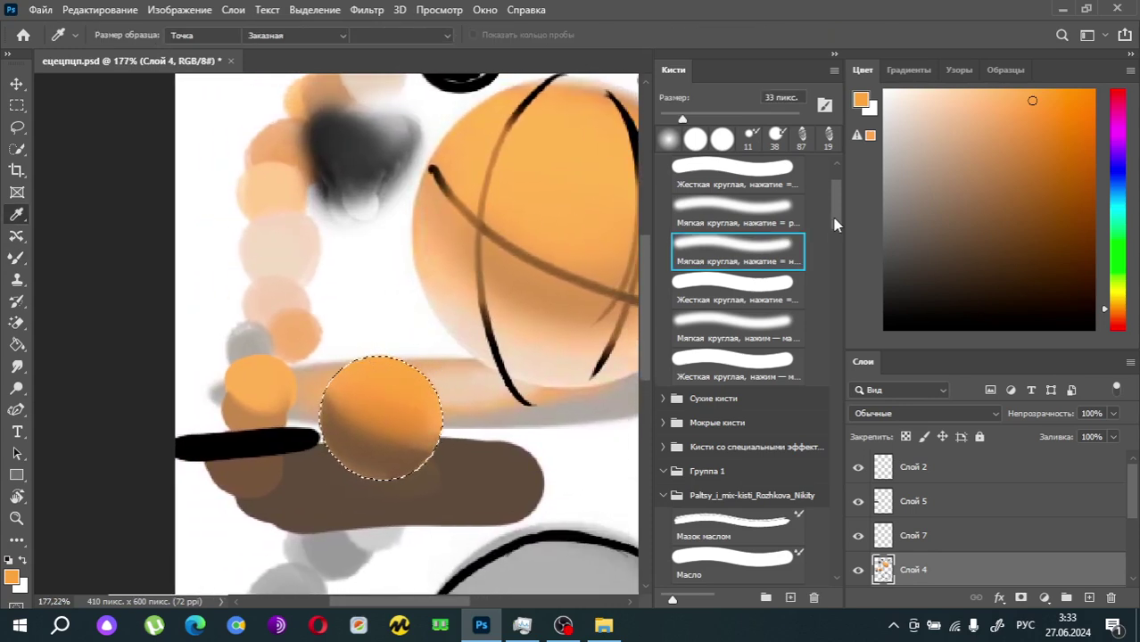
Step: Dab a white highlight on the small ball's upper right with a 13 px soft brush and clear the selection
{"action": "key", "text": "d"}
{"action": "key", "text": "x"}
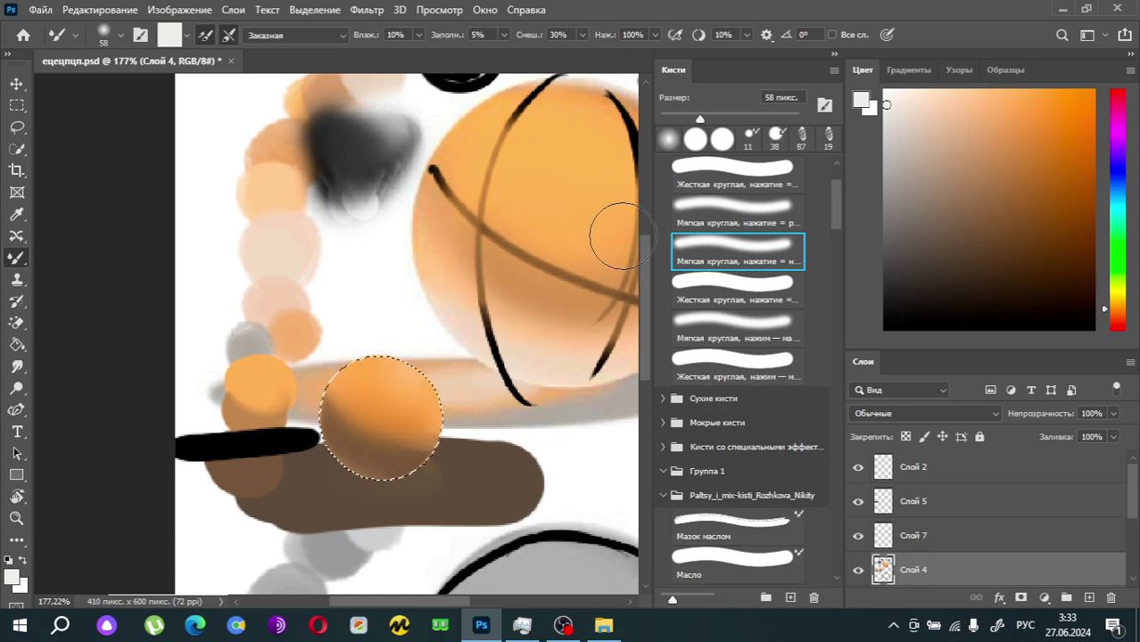
{"action": "key", "text": "bracketleft"}
{"action": "key", "text": "bracketleft"}
{"action": "key", "text": "bracketleft"}
{"action": "key", "text": "bracketleft"}
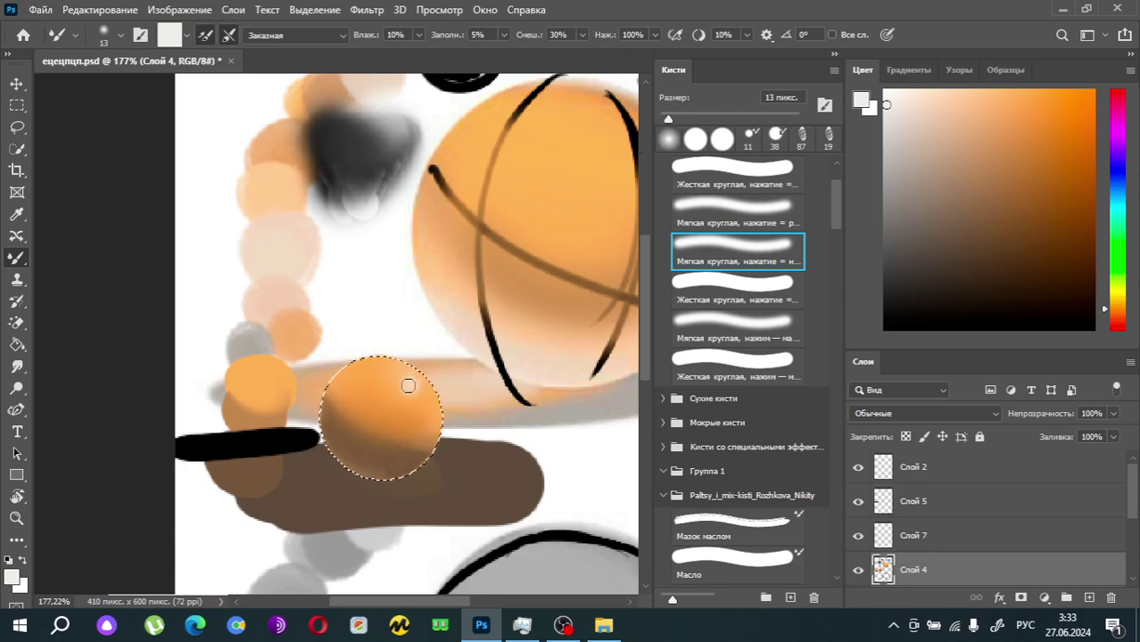
{"action": "left_click_drag", "start_coordinate": [987, 173], "coordinate": [883, 89]}
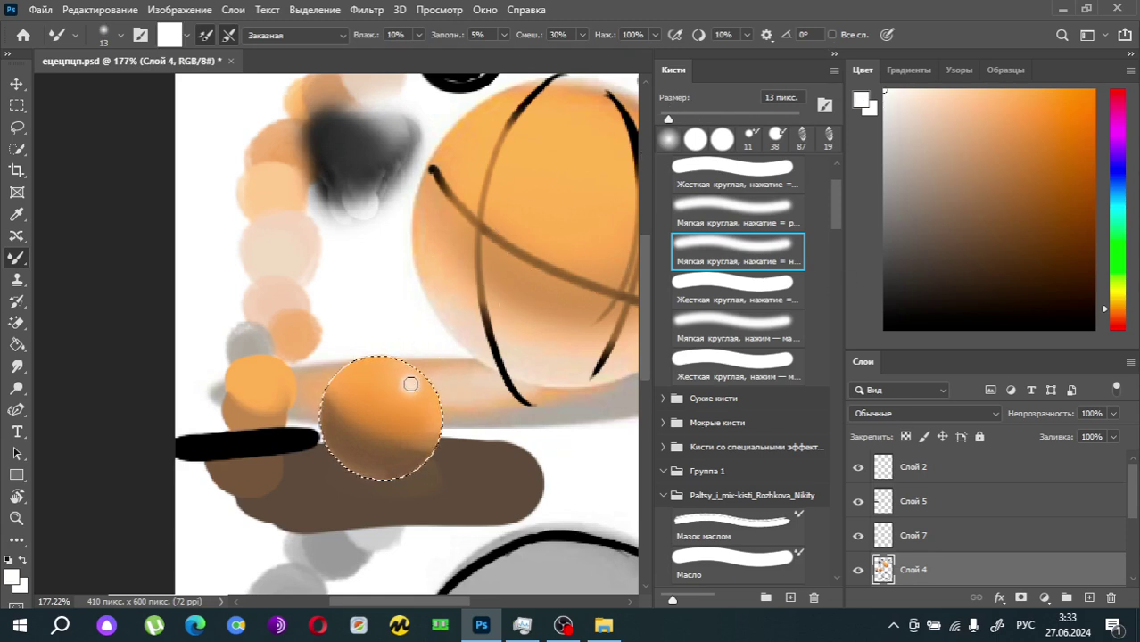
{"action": "left_click", "coordinate": [460, 438], "text": "alt"}
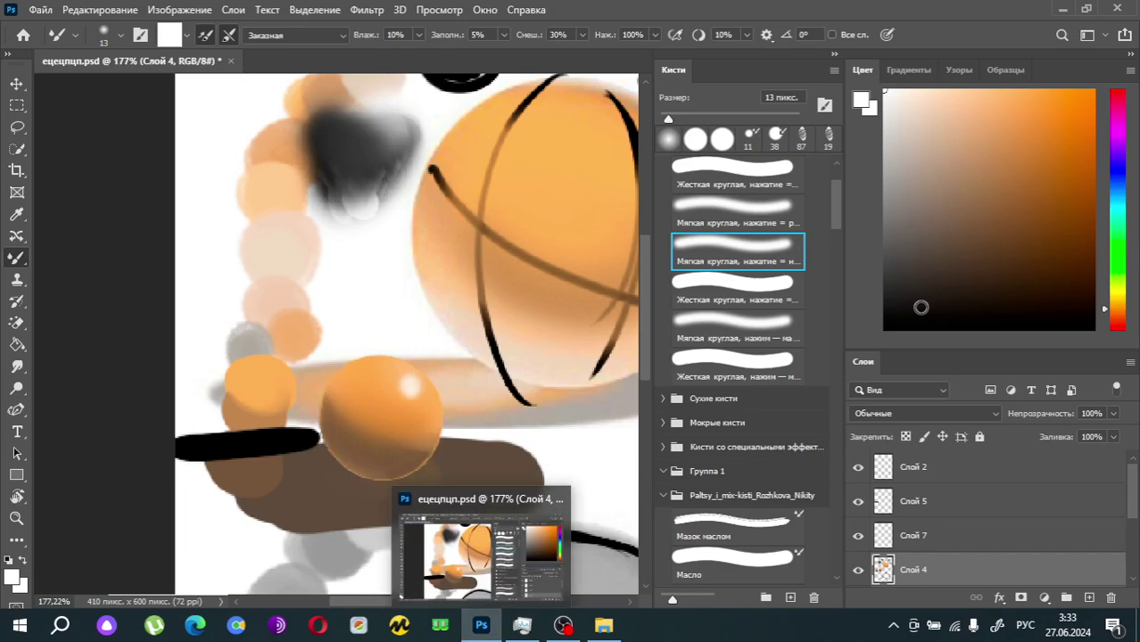
{"action": "key", "text": "ctrl+d"}
Step: On a new layer above Слой 4, draw a black arrow from the large orange ball to the small ball's highlight
{"action": "key", "text": "x"}
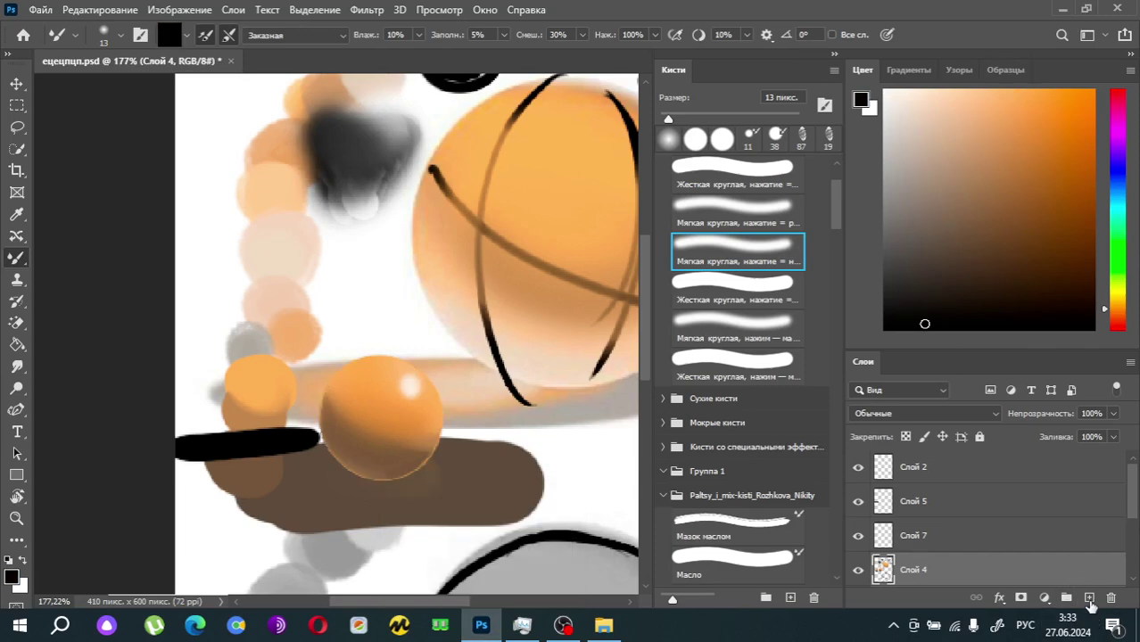
{"action": "left_click", "coordinate": [1087, 598]}
{"action": "left_click_drag", "start_coordinate": [510, 198], "coordinate": [421, 367]}
{"action": "mouse_move", "coordinate": [417, 317]}
{"action": "left_mouse_down"}
{"action": "mouse_move", "coordinate": [421, 368]}
{"action": "mouse_move", "coordinate": [469, 346]}
{"action": "left_mouse_up"}
Step: Draw a dark orange sun on the large ball and an orange arrow from it toward the small ball
{"action": "left_click", "coordinate": [546, 193], "text": "alt"}
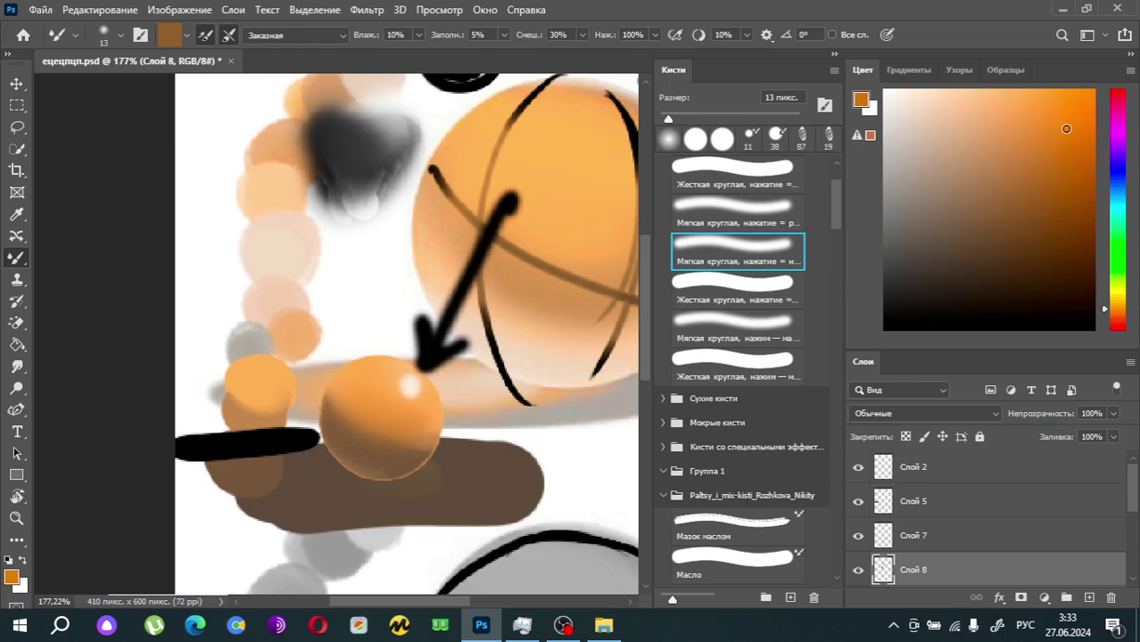
{"action": "mouse_move", "coordinate": [529, 237]}
{"action": "left_mouse_down"}
{"action": "mouse_move", "coordinate": [486, 281]}
{"action": "mouse_move", "coordinate": [494, 234]}
{"action": "left_mouse_up"}
{"action": "mouse_move", "coordinate": [483, 192]}
{"action": "left_mouse_down"}
{"action": "mouse_move", "coordinate": [492, 206]}
{"action": "mouse_move", "coordinate": [533, 167]}
{"action": "left_mouse_up"}
{"action": "mouse_move", "coordinate": [553, 195]}
{"action": "left_mouse_down"}
{"action": "mouse_move", "coordinate": [566, 189]}
{"action": "mouse_move", "coordinate": [582, 234]}
{"action": "left_mouse_up"}
{"action": "left_click_drag", "start_coordinate": [562, 286], "coordinate": [552, 269]}
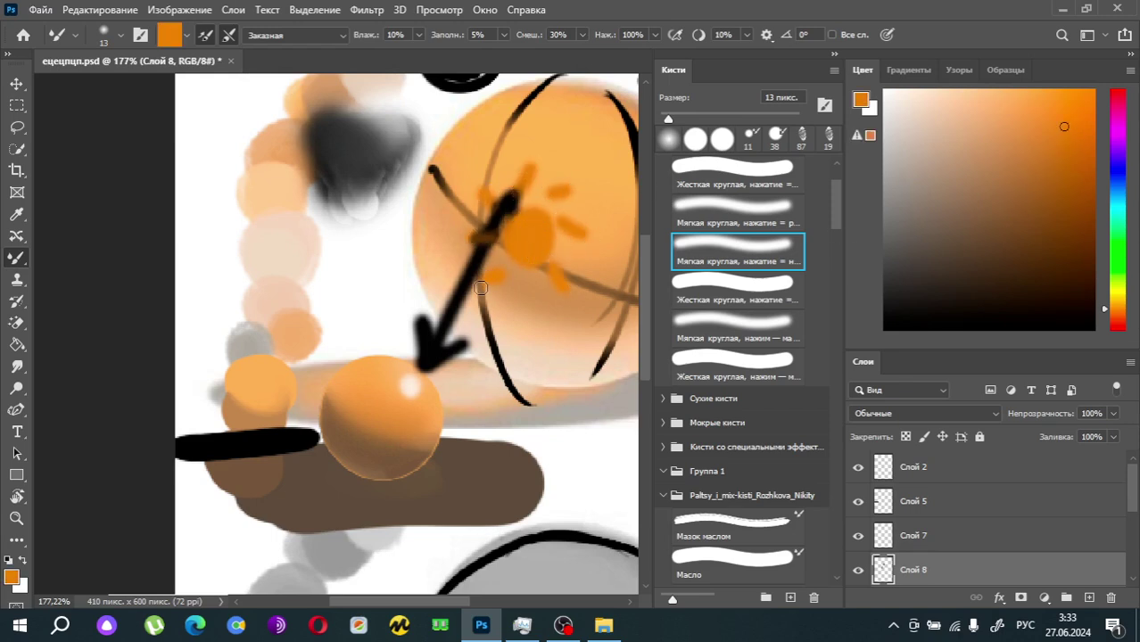
{"action": "left_click_drag", "start_coordinate": [480, 287], "coordinate": [419, 363]}
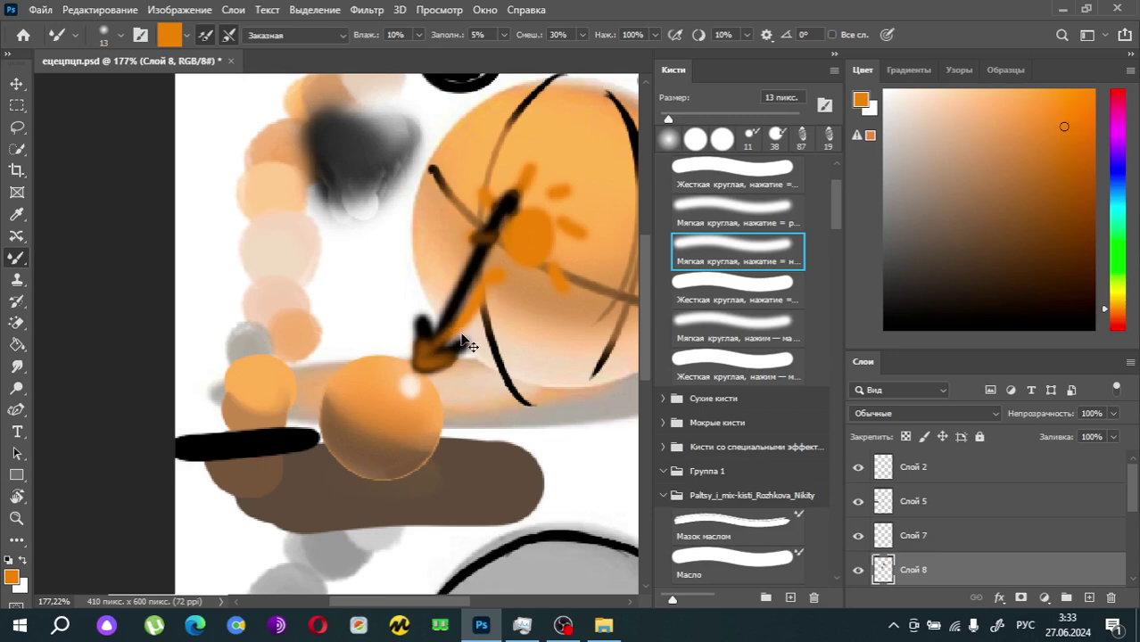
Step: Undo the orange sun and both arrows pointing to the small ball
{"action": "key", "text": "ctrl+z"}
{"action": "key", "text": "ctrl+z"}
{"action": "key", "text": "ctrl+z"}
{"action": "key", "text": "ctrl+z"}
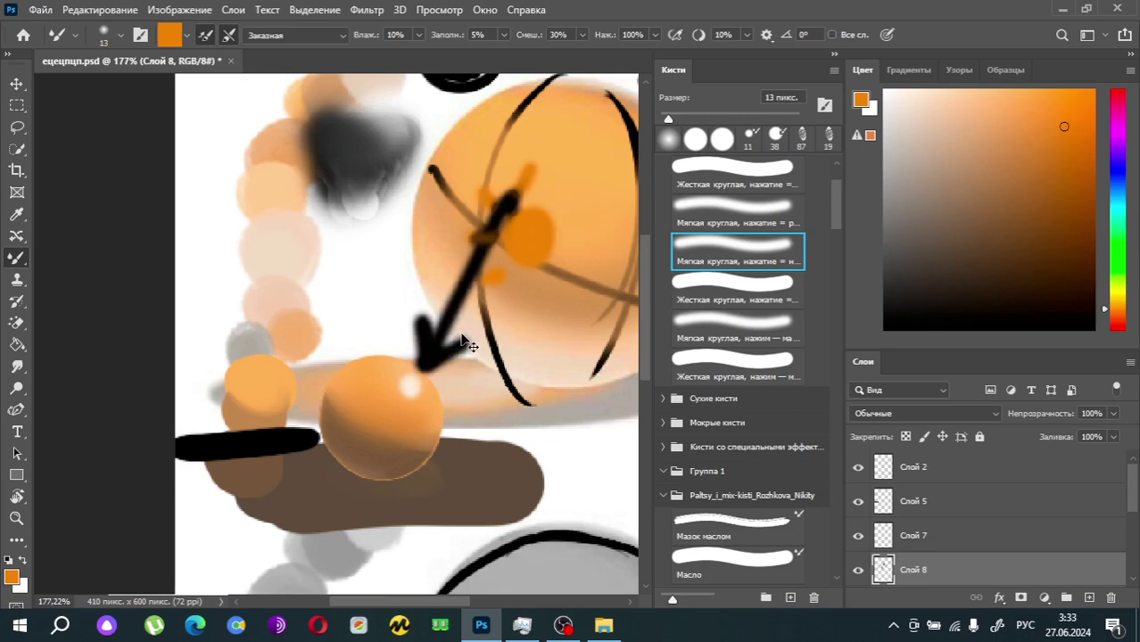
{"action": "key", "text": "ctrl+z"}
{"action": "key", "text": "ctrl+z"}
{"action": "key", "text": "ctrl+z"}
{"action": "key", "text": "ctrl+z"}
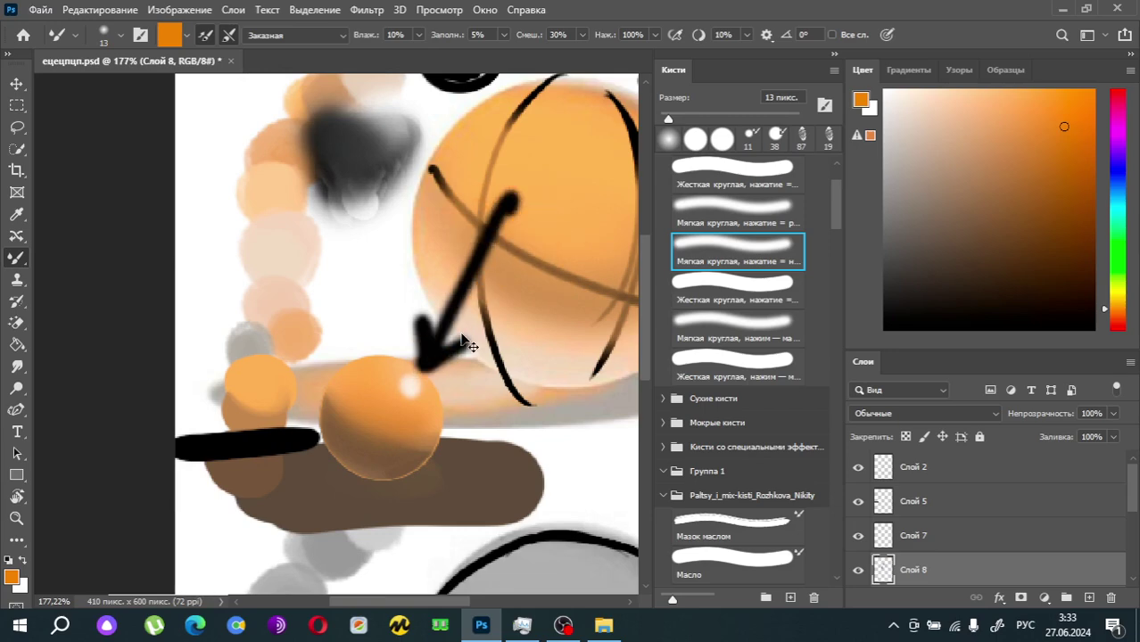
{"action": "key", "text": "ctrl+z"}
{"action": "key", "text": "ctrl+z"}
{"action": "key", "text": "ctrl+z"}
{"action": "key", "text": "ctrl+z"}
{"action": "scroll", "coordinate": [421, 438], "scroll_direction": "up", "scroll_amount": 3}
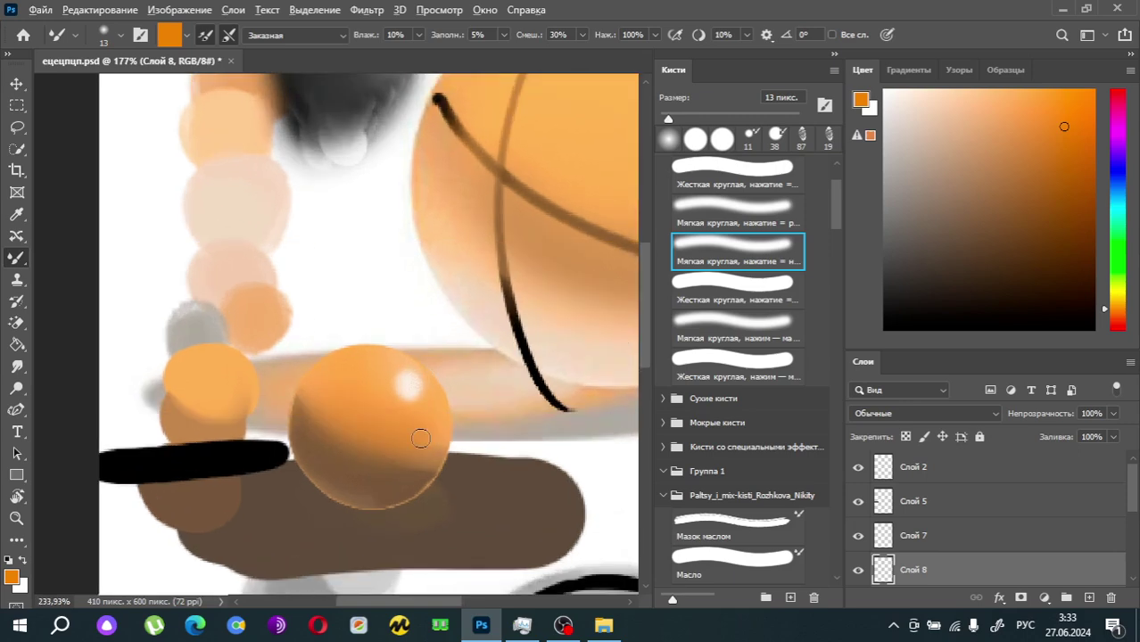
{"action": "scroll", "coordinate": [421, 438], "scroll_direction": "down", "scroll_amount": 5}
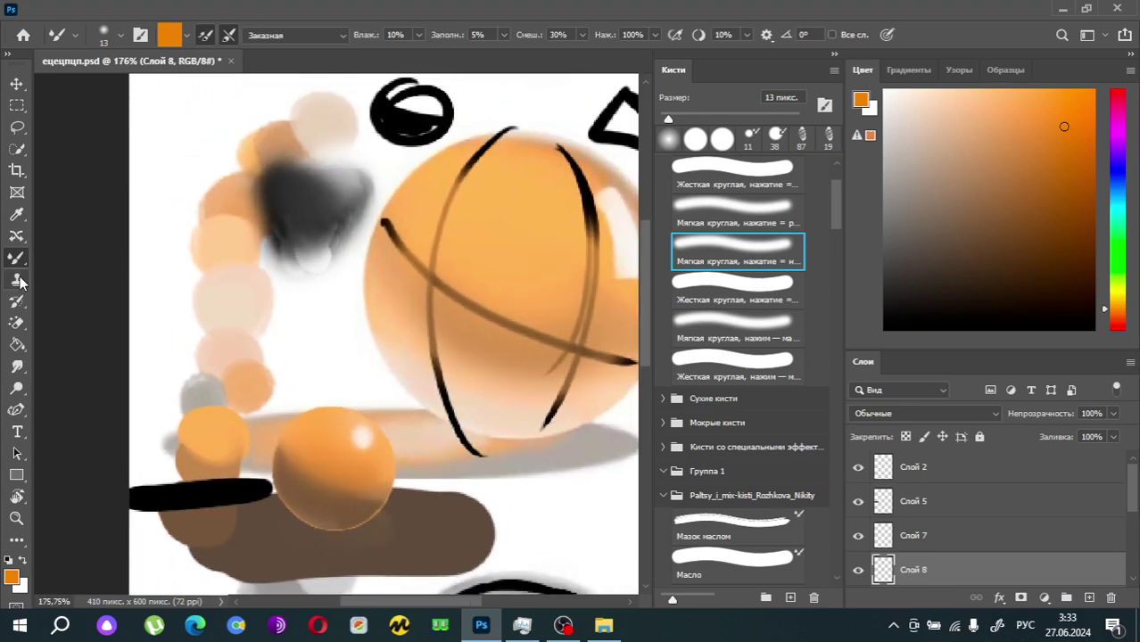
{"action": "scroll", "coordinate": [125, 333], "scroll_direction": "right", "scroll_amount": 1}
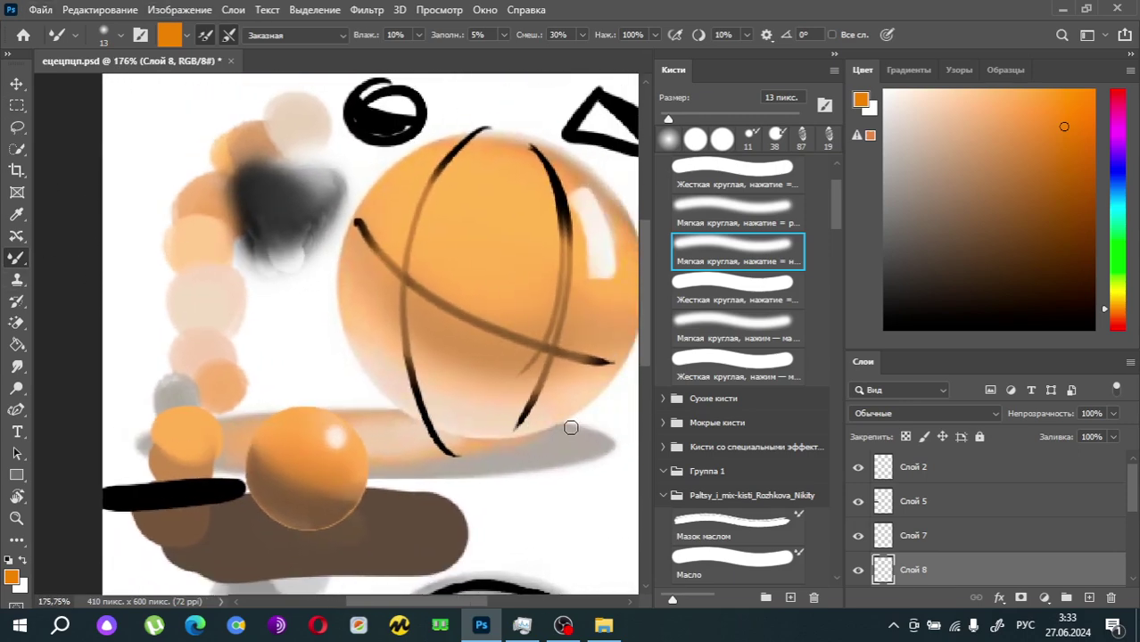
{"action": "scroll", "coordinate": [611, 321], "scroll_direction": "down", "scroll_amount": 10}
{"action": "scroll", "coordinate": [400, 305], "scroll_direction": "up", "scroll_amount": 1}
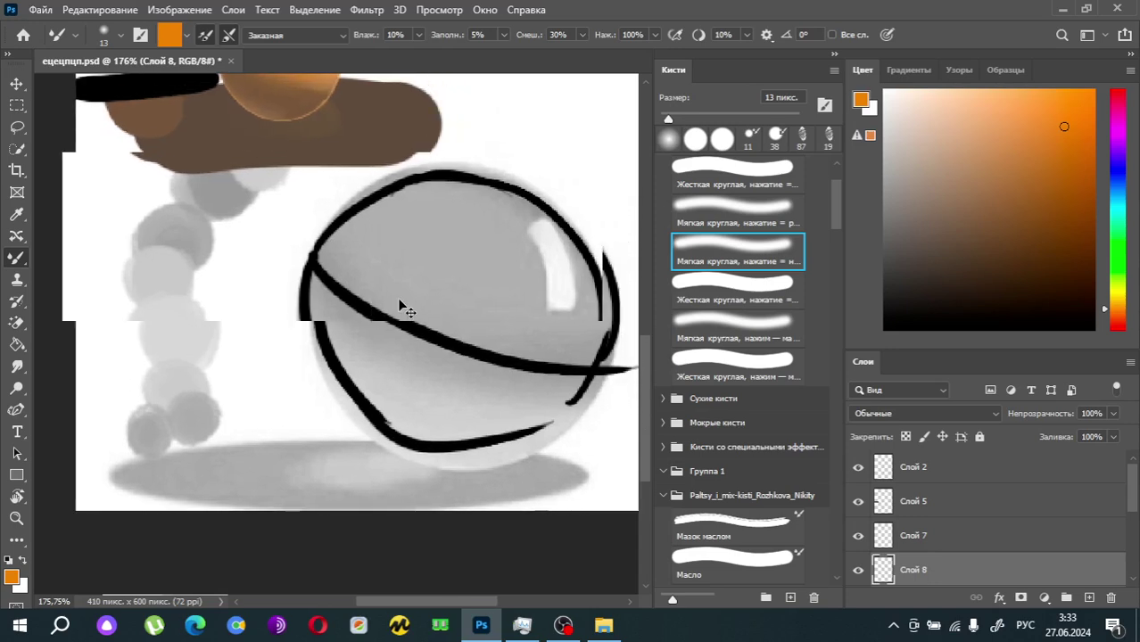
Step: On a new layer above Слой 2, sample the gray ball's tone and paint two gray test swatches above the ball's upper right
{"action": "scroll", "coordinate": [292, 272], "scroll_direction": "down", "scroll_amount": 1}
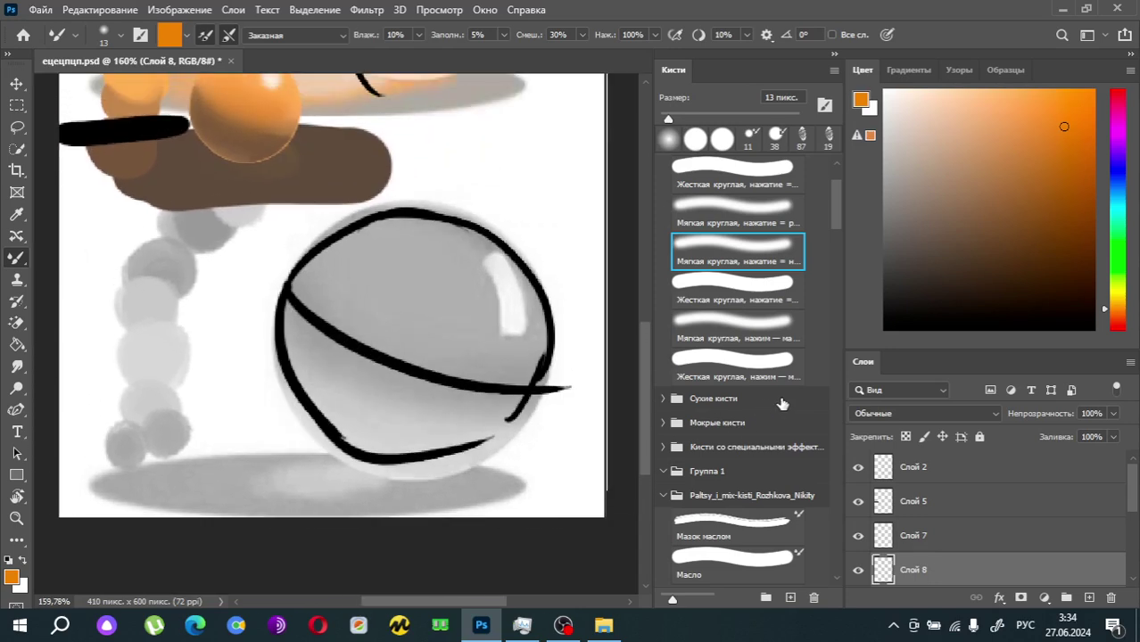
{"action": "left_click", "coordinate": [928, 469]}
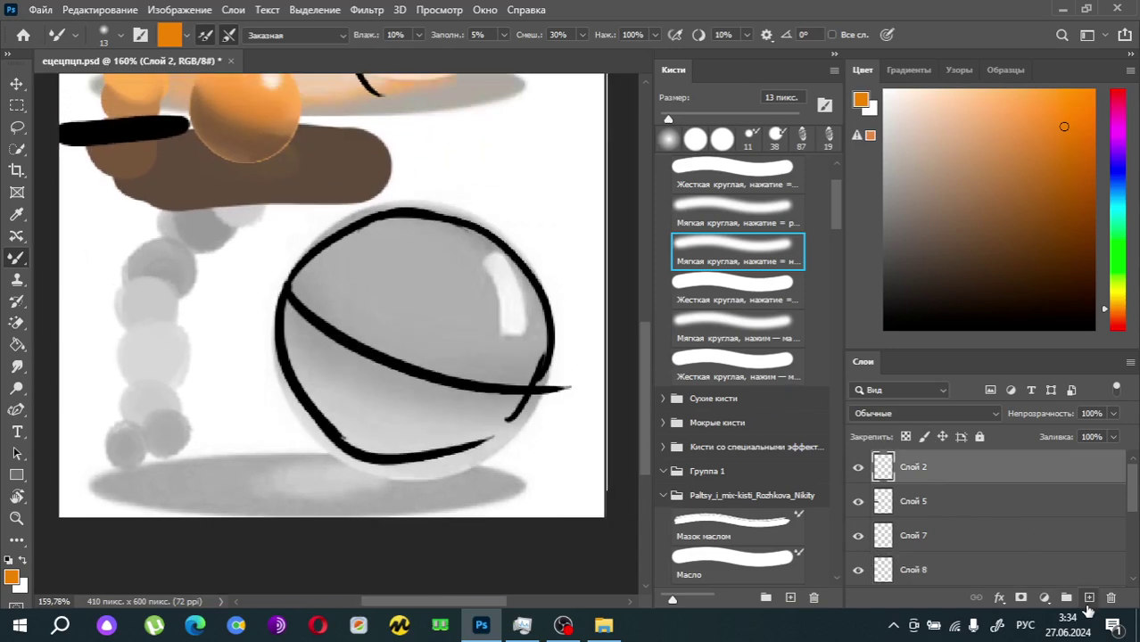
{"action": "left_click", "coordinate": [1088, 599]}
{"action": "left_click", "coordinate": [399, 371], "text": "alt"}
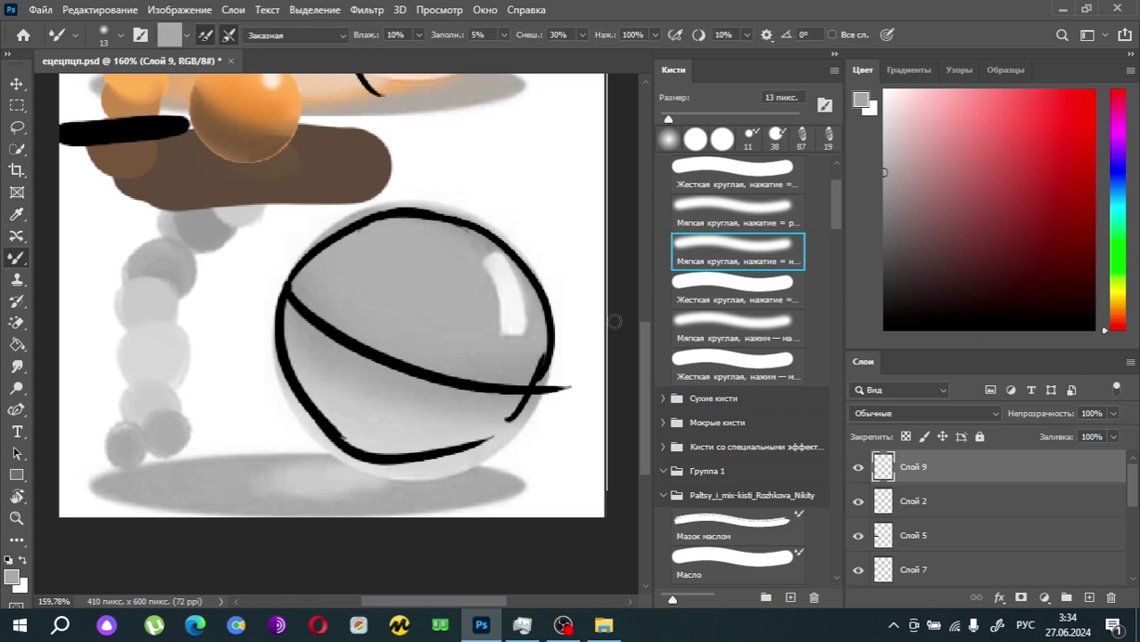
{"action": "left_click_drag", "start_coordinate": [486, 160], "coordinate": [494, 173]}
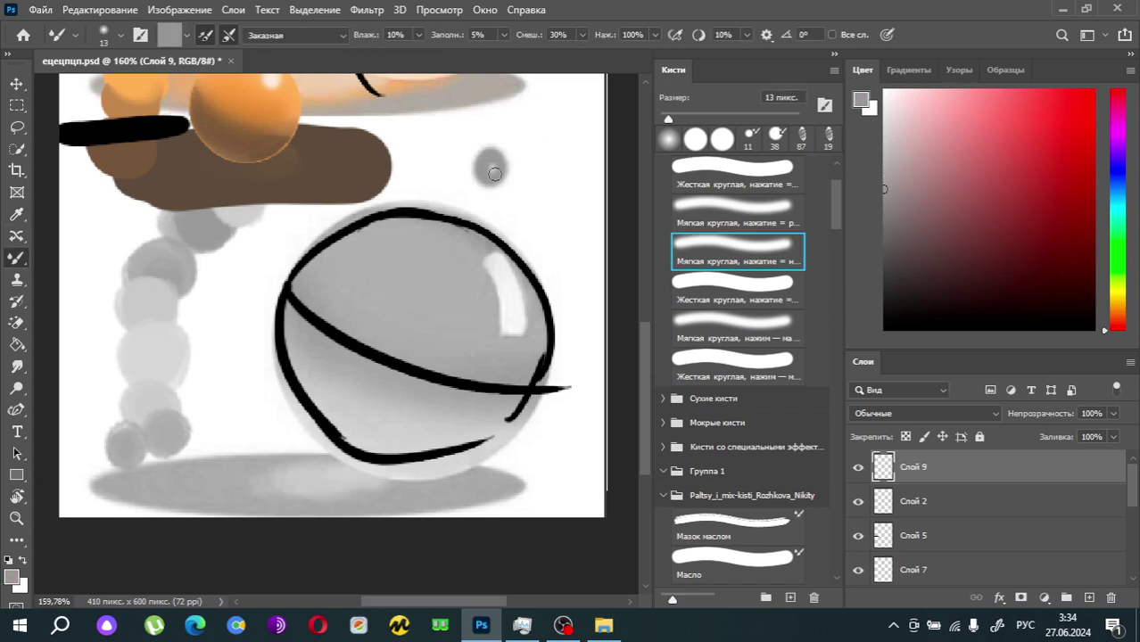
{"action": "left_click_drag", "start_coordinate": [918, 220], "coordinate": [862, 203]}
{"action": "mouse_move", "coordinate": [478, 190]}
{"action": "left_mouse_down"}
{"action": "mouse_move", "coordinate": [494, 192]}
{"action": "mouse_move", "coordinate": [488, 182]}
{"action": "left_mouse_up"}
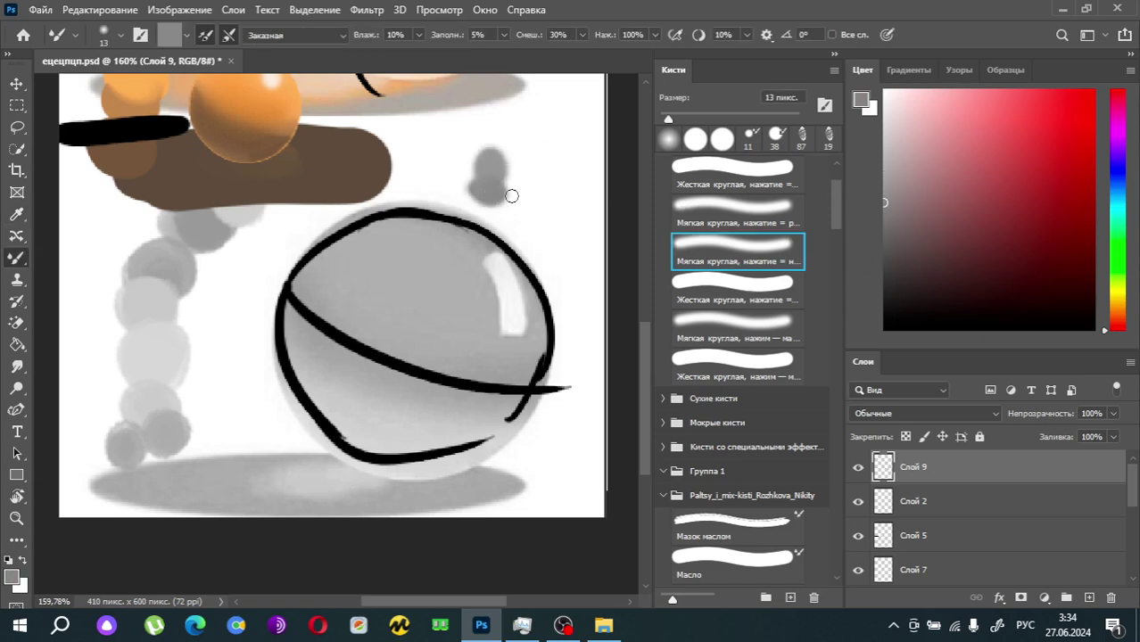
Step: Sample gray from the test swatches and widen the upper swatch to the left with it
{"action": "key", "text": "i"}
{"action": "left_click", "coordinate": [502, 170]}
{"action": "key", "text": "b"}
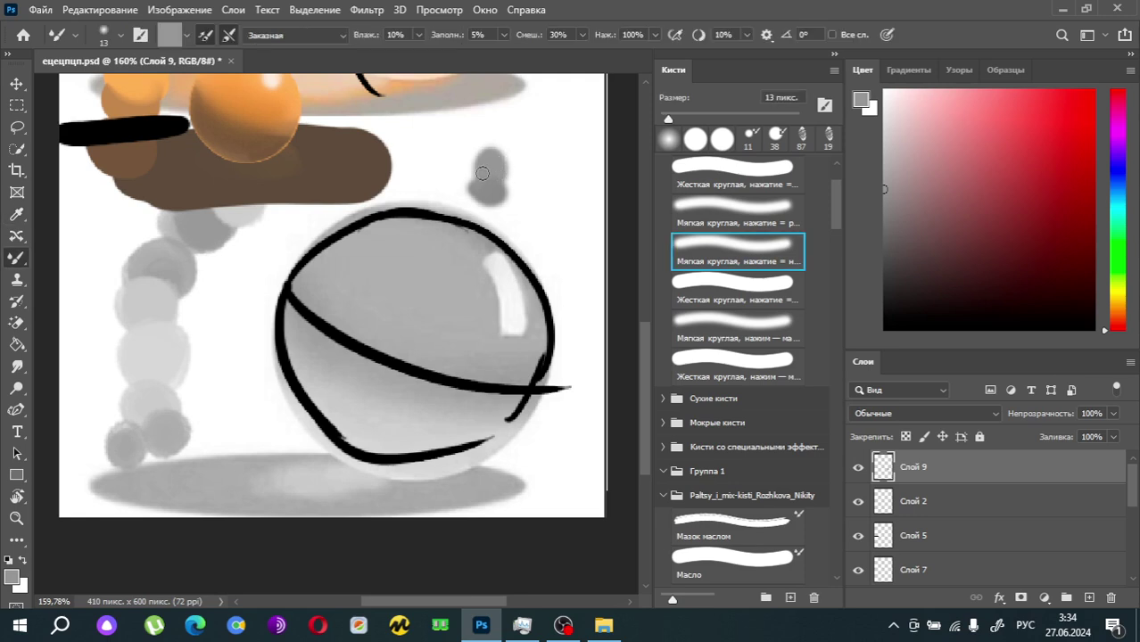
{"action": "left_click_drag", "start_coordinate": [480, 177], "coordinate": [491, 159]}
{"action": "key", "text": "i"}
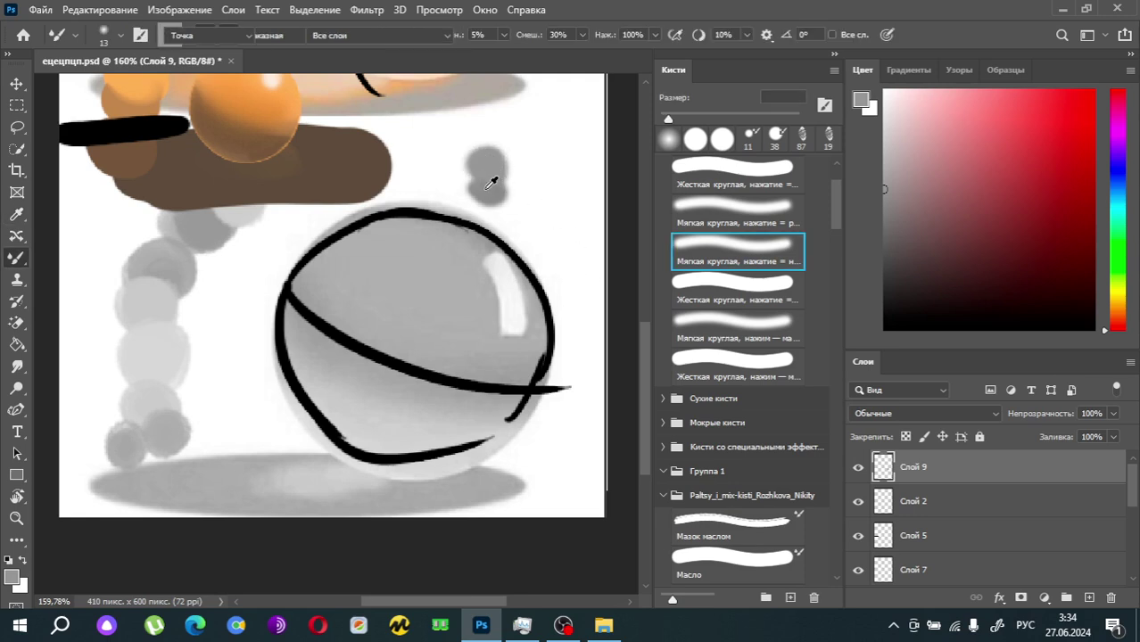
{"action": "left_click", "coordinate": [493, 177]}
Step: Cover the gray ball with dark gray using a 140 px soft brush and blend a sampled lighter gray over its upper right
{"action": "left_click", "coordinate": [731, 248]}
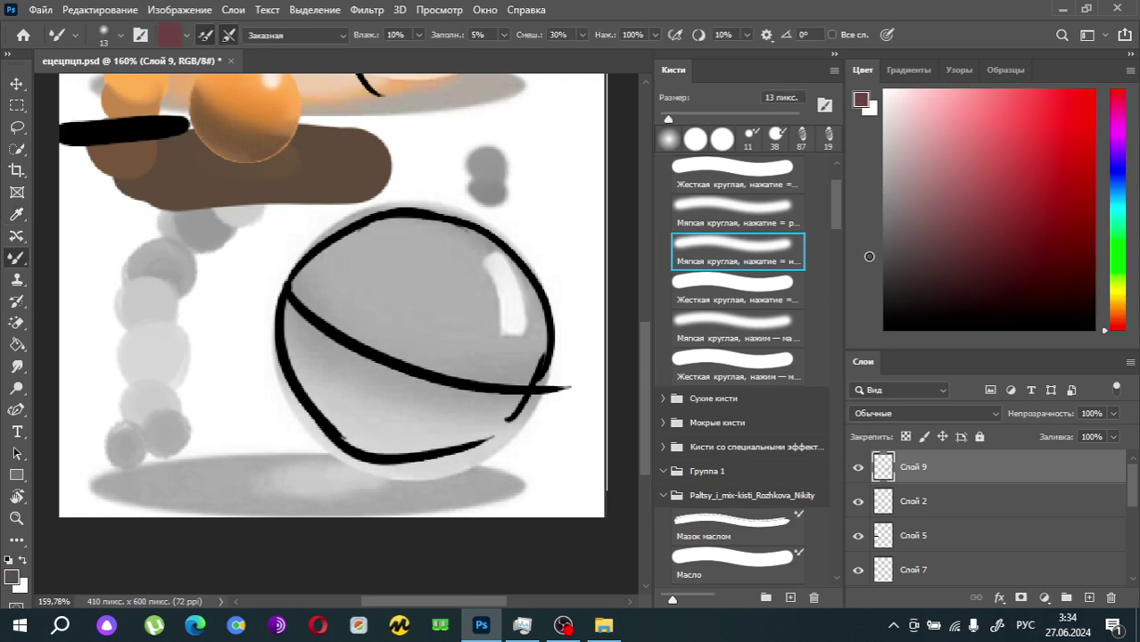
{"action": "left_click_drag", "start_coordinate": [713, 118], "coordinate": [743, 118]}
{"action": "mouse_move", "coordinate": [312, 321]}
{"action": "left_mouse_down"}
{"action": "mouse_move", "coordinate": [331, 382]}
{"action": "mouse_move", "coordinate": [407, 427]}
{"action": "mouse_move", "coordinate": [445, 406]}
{"action": "left_mouse_up"}
{"action": "left_click", "coordinate": [370, 289], "text": "alt"}
{"action": "mouse_move", "coordinate": [369, 290]}
{"action": "left_mouse_down"}
{"action": "mouse_move", "coordinate": [499, 317]}
{"action": "mouse_move", "coordinate": [448, 335]}
{"action": "mouse_move", "coordinate": [526, 307]}
{"action": "left_mouse_up"}
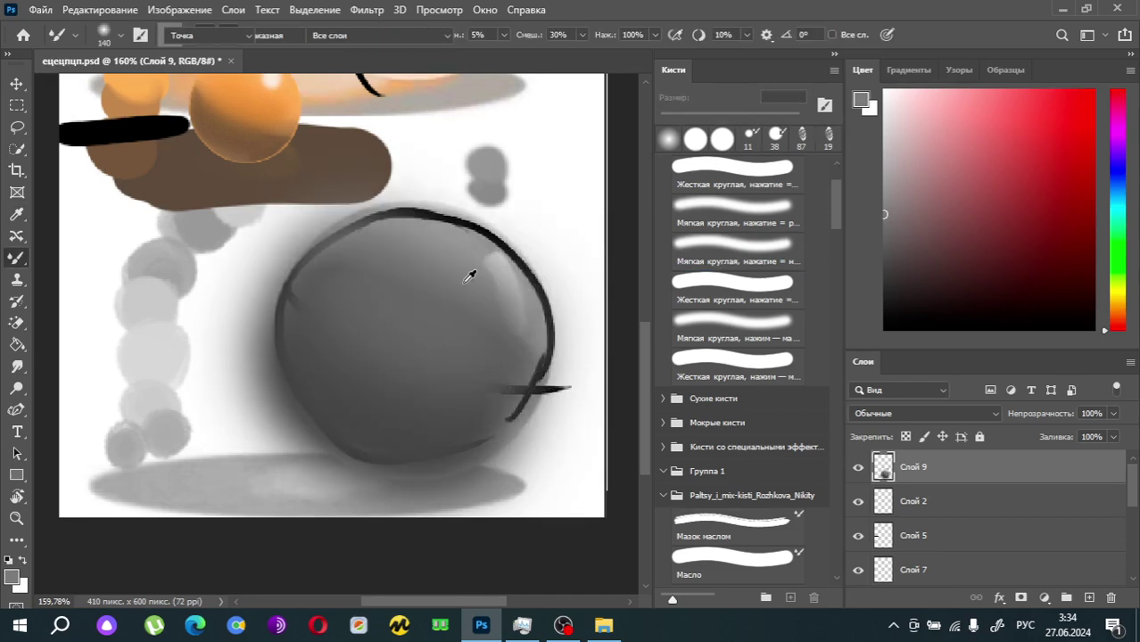
{"action": "left_click", "coordinate": [466, 277], "text": "alt"}
{"action": "mouse_move", "coordinate": [455, 233]}
{"action": "left_mouse_down"}
{"action": "mouse_move", "coordinate": [386, 300]}
{"action": "mouse_move", "coordinate": [464, 294]}
{"action": "mouse_move", "coordinate": [442, 313]}
{"action": "mouse_move", "coordinate": [526, 327]}
{"action": "left_mouse_up"}
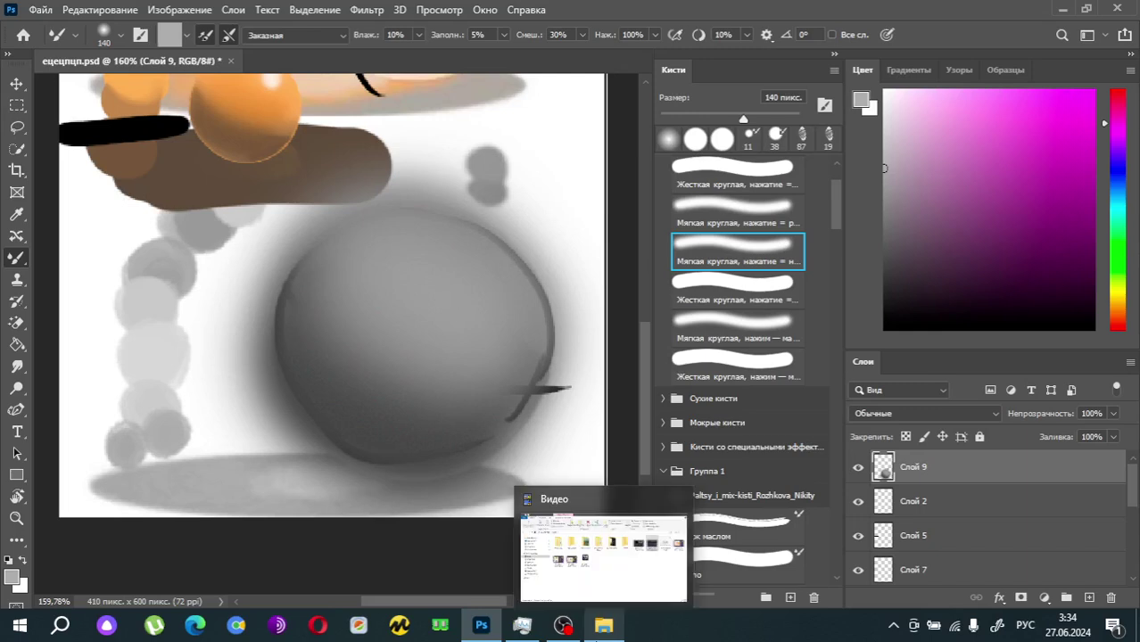
{"action": "mouse_move", "coordinate": [927, 230]}
{"action": "left_mouse_down"}
{"action": "mouse_move", "coordinate": [932, 240]}
{"action": "mouse_move", "coordinate": [879, 211]}
{"action": "left_mouse_up"}
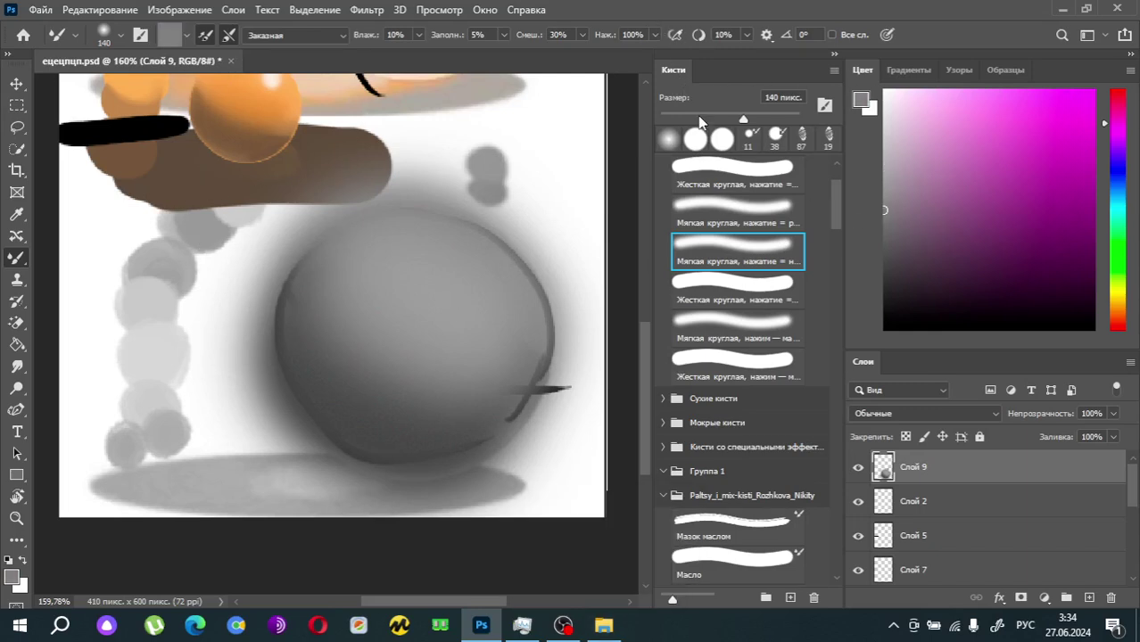
{"action": "mouse_move", "coordinate": [338, 357]}
{"action": "left_mouse_down"}
{"action": "mouse_move", "coordinate": [330, 387]}
{"action": "mouse_move", "coordinate": [335, 367]}
{"action": "mouse_move", "coordinate": [361, 405]}
{"action": "left_mouse_up"}
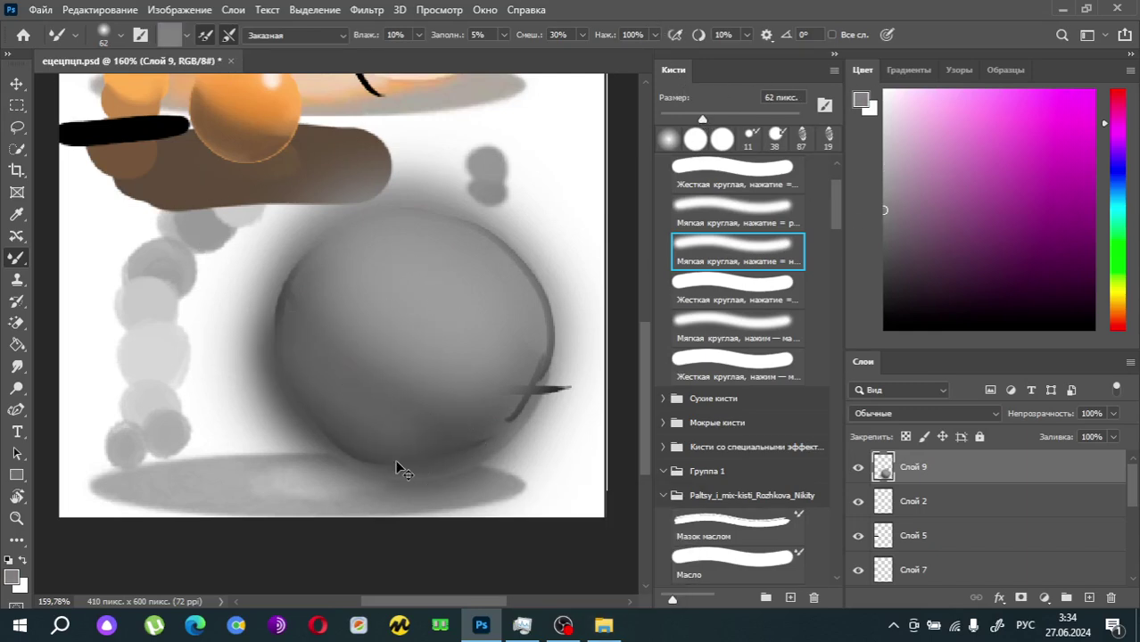
{"action": "key", "text": "ctrl+z"}
Step: Blend a darker gray into the ball's lower right with a 116 px soft brush
{"action": "scroll", "coordinate": [417, 315], "scroll_direction": "up", "scroll_amount": 2}
{"action": "left_click_drag", "start_coordinate": [891, 237], "coordinate": [850, 233]}
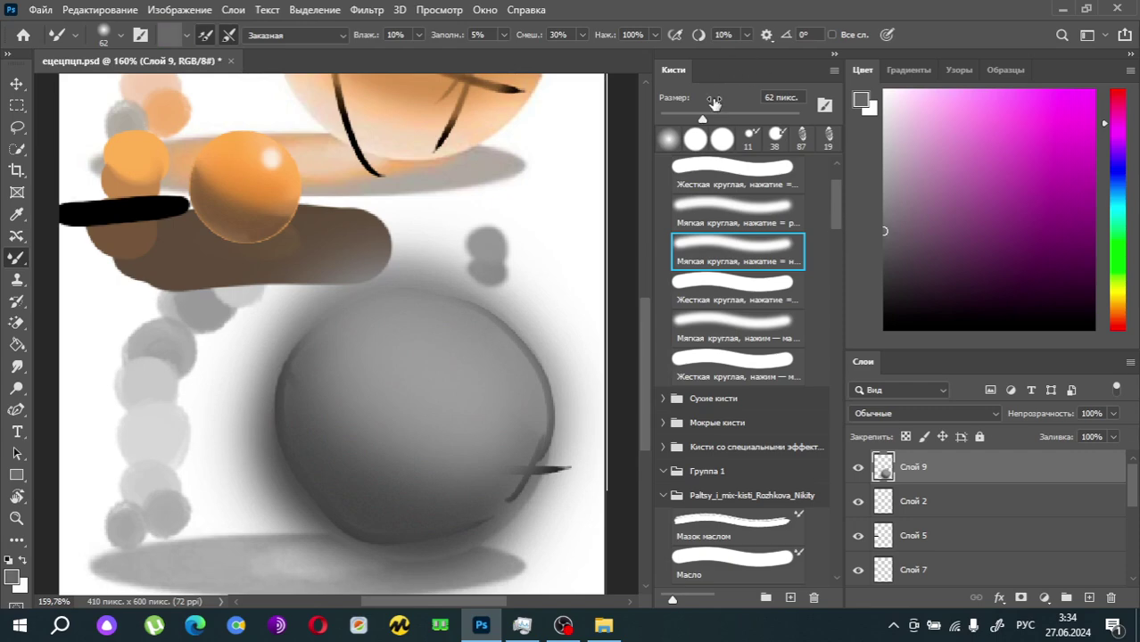
{"action": "left_click", "coordinate": [735, 119]}
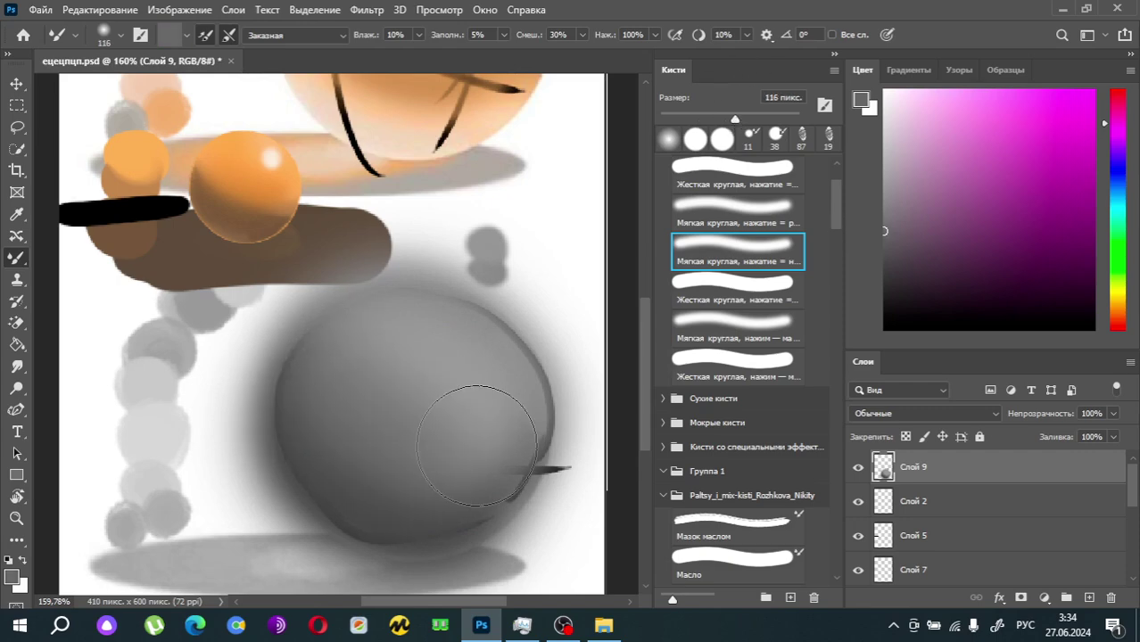
{"action": "key", "text": "i"}
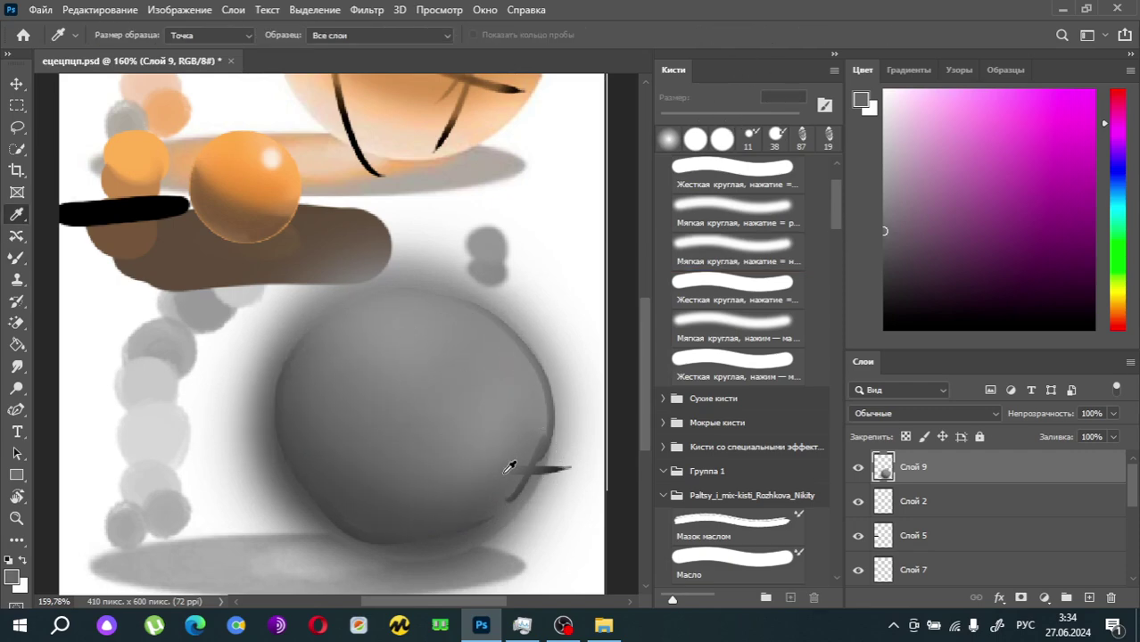
{"action": "scroll", "coordinate": [344, 402], "scroll_direction": "down", "scroll_amount": 3}
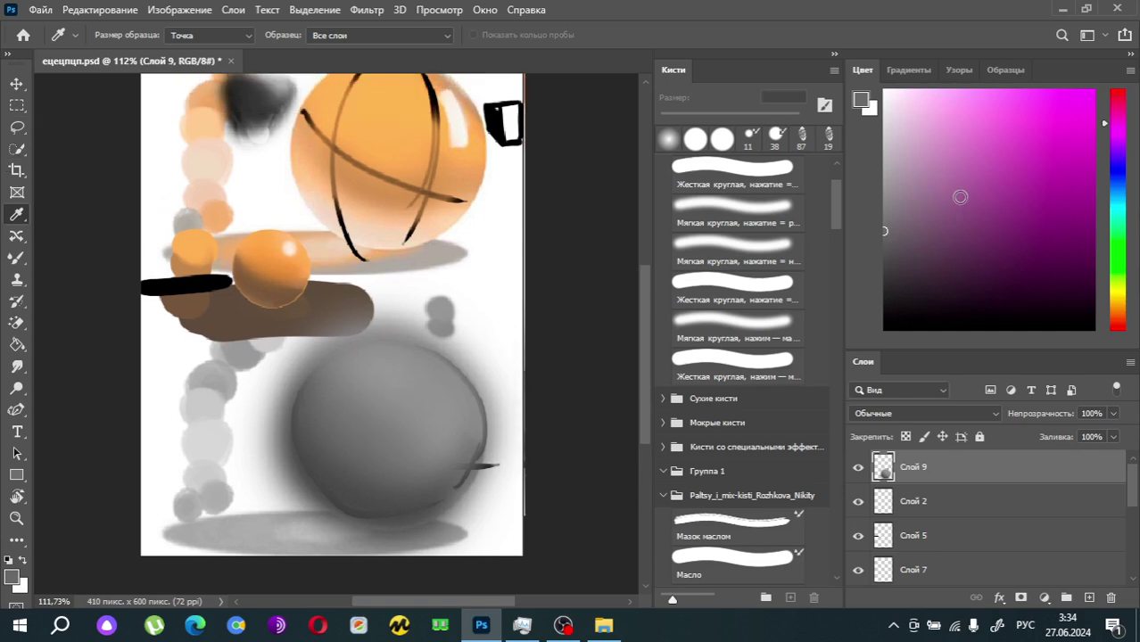
Step: Sample gray near the ball's upper edge, add a new layer above Слой 9 and enlarge the soft brush to 449 px
{"action": "left_click", "coordinate": [884, 266]}
{"action": "key", "text": "b"}
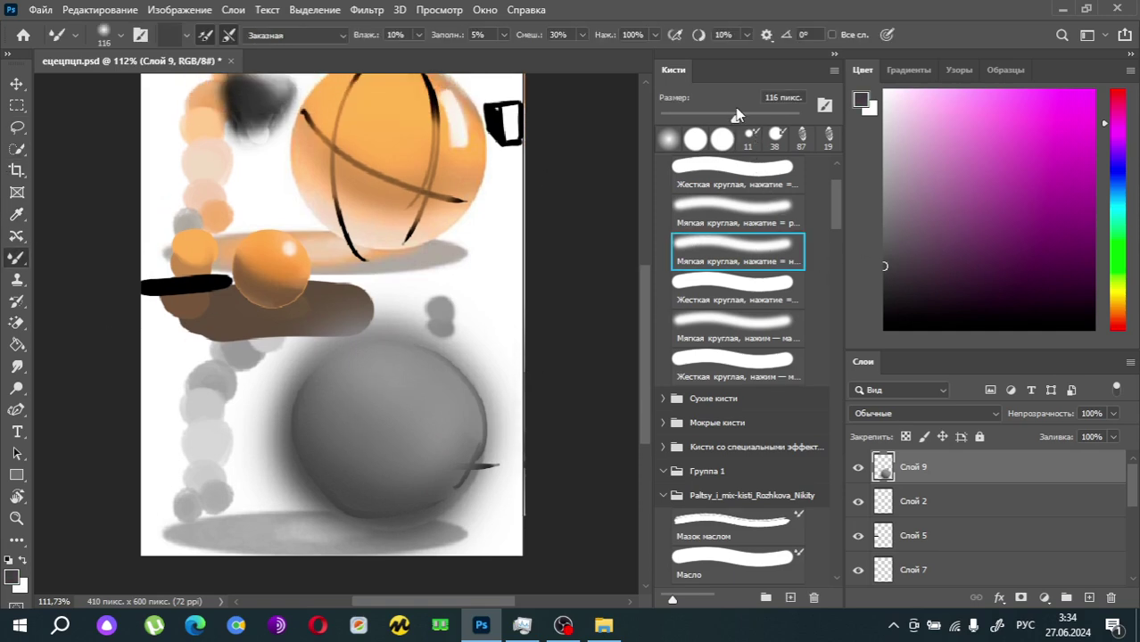
{"action": "left_click", "coordinate": [420, 324], "text": "alt"}
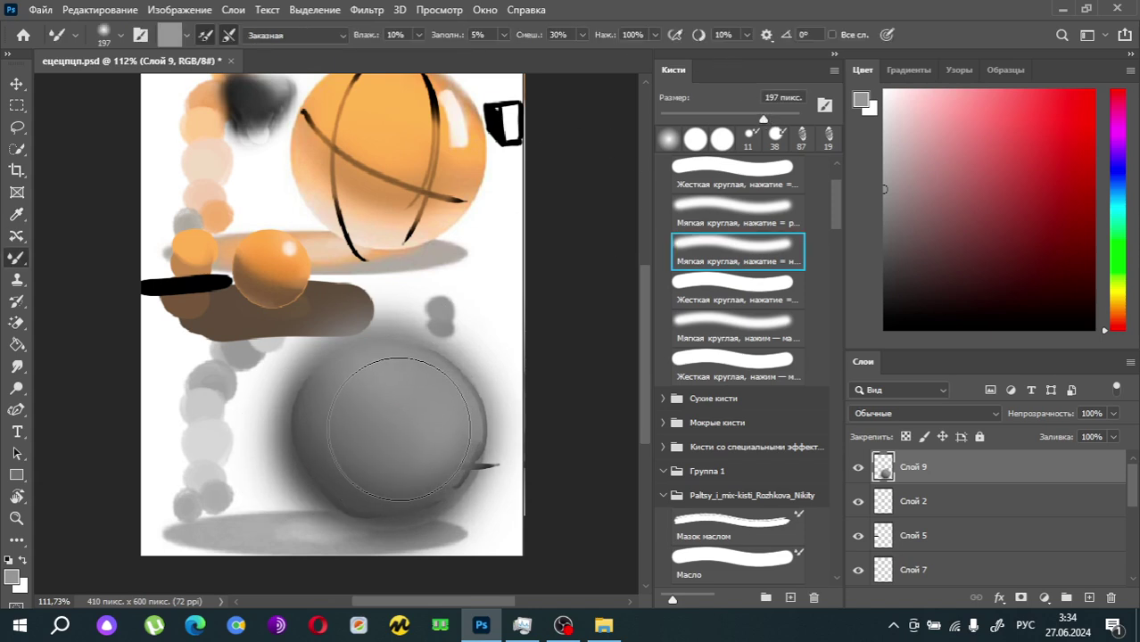
{"action": "left_click", "coordinate": [1091, 598]}
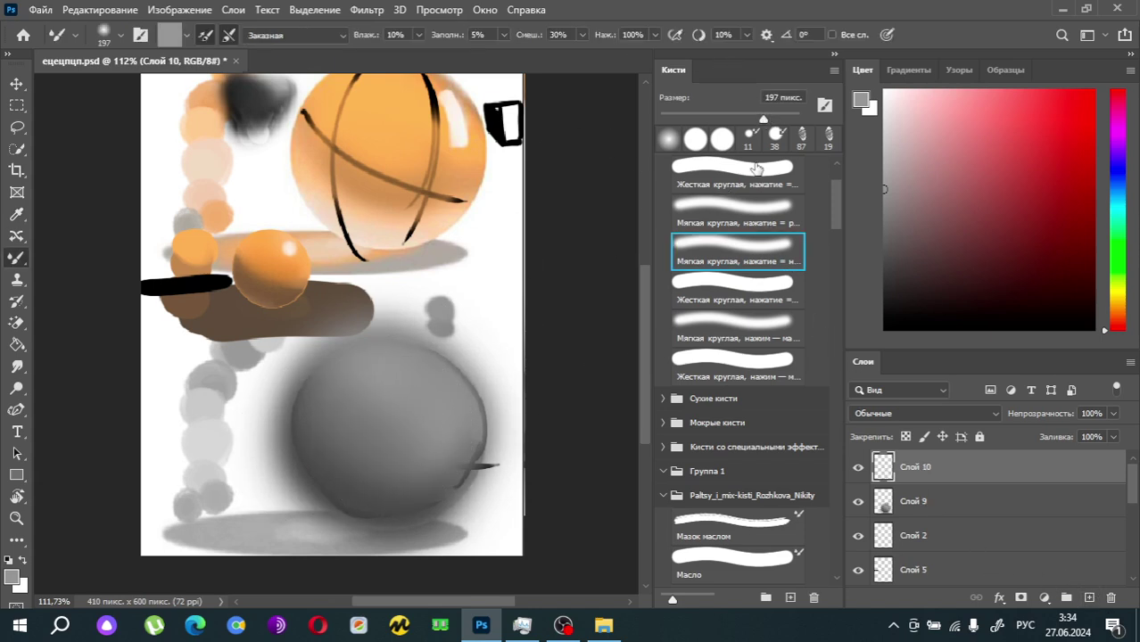
{"action": "left_click_drag", "start_coordinate": [788, 118], "coordinate": [781, 119]}
Step: Hide Слой 9 and add a new layer directly above it
{"action": "left_click", "coordinate": [857, 502]}
{"action": "left_click", "coordinate": [897, 500]}
{"action": "left_click", "coordinate": [1090, 598]}
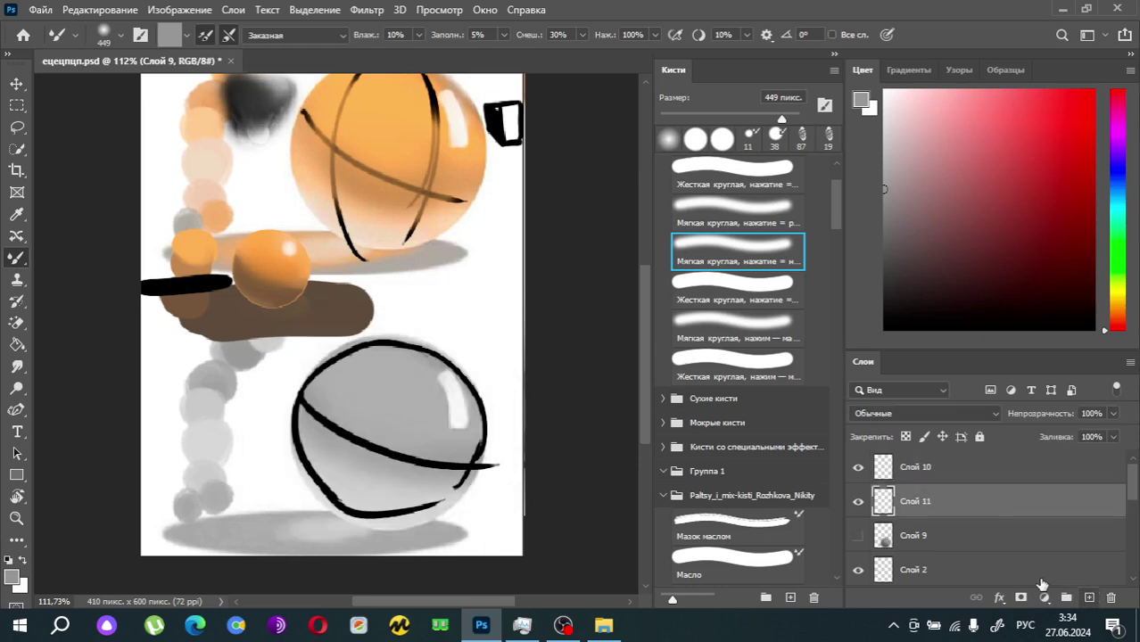
{"action": "scroll", "coordinate": [358, 441], "scroll_direction": "up", "scroll_amount": 1}
{"action": "key", "text": "i"}
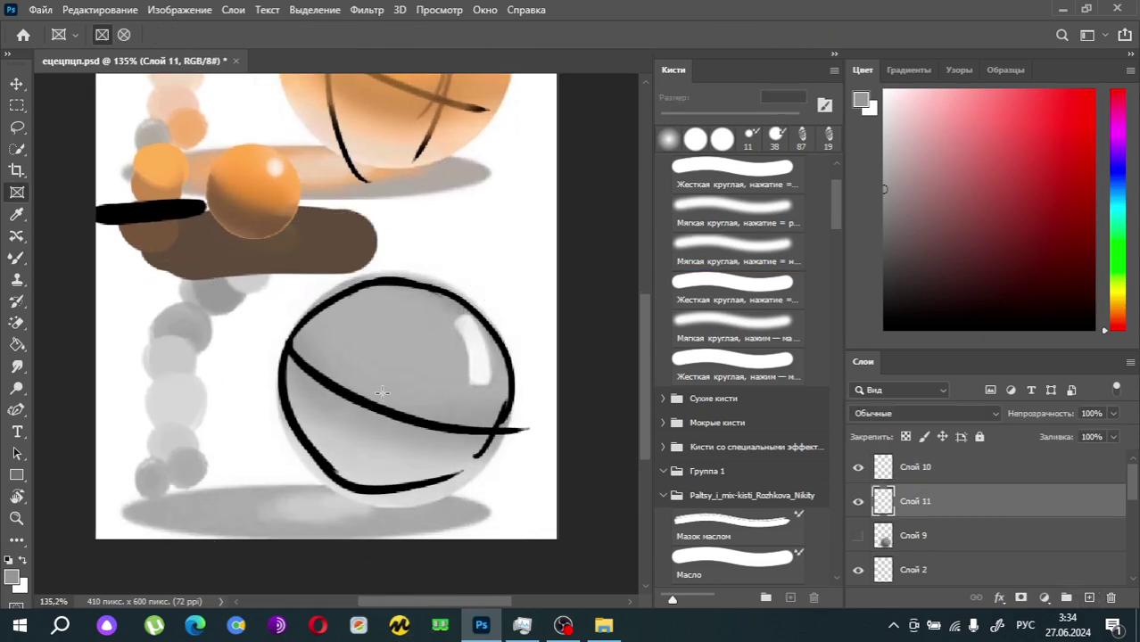
{"action": "left_click", "coordinate": [858, 502]}
{"action": "left_click", "coordinate": [856, 502]}
Step: Paint a swatch of the ball's sampled shadow gray above its upper right with a 36 px soft brush on Слой 11
{"action": "scroll", "coordinate": [409, 477], "scroll_direction": "up", "scroll_amount": 2}
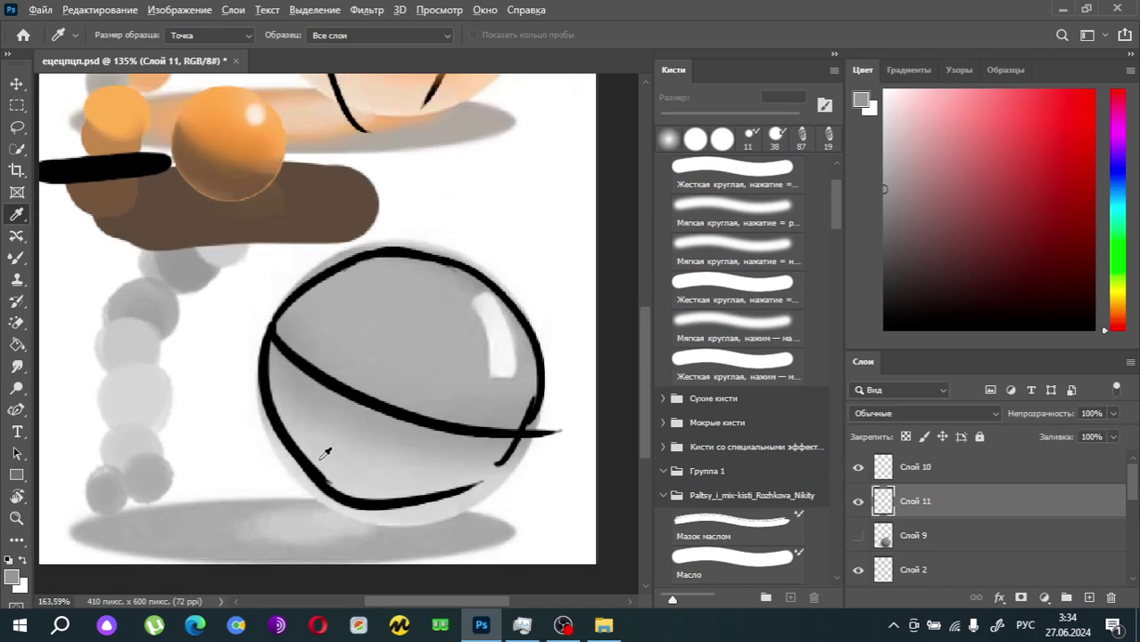
{"action": "left_click", "coordinate": [379, 433]}
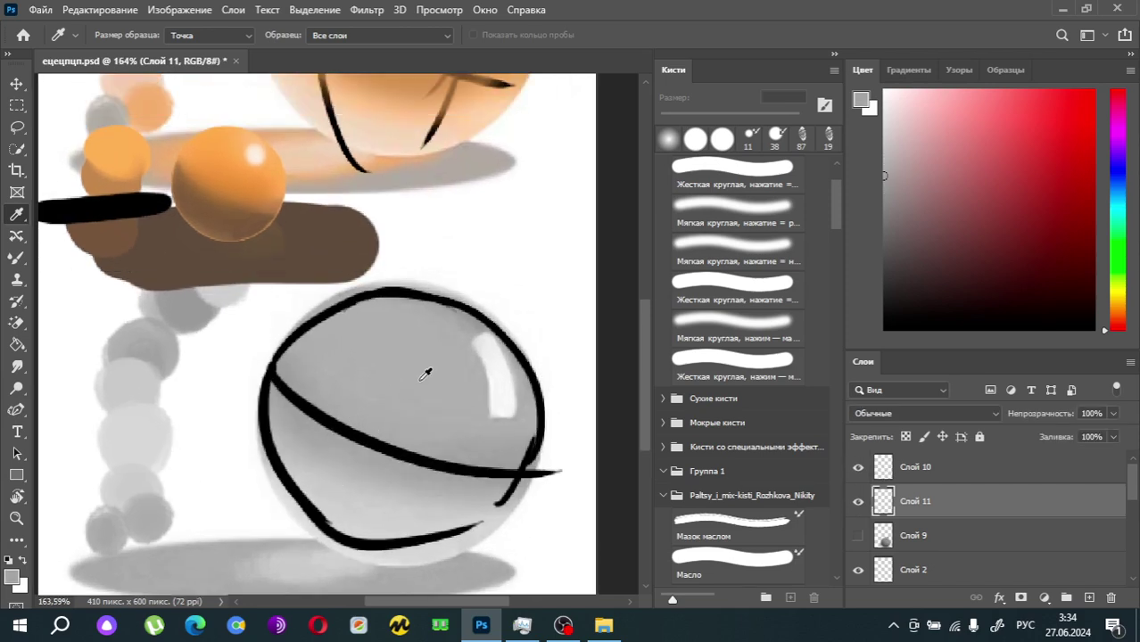
{"action": "left_click", "coordinate": [322, 445]}
{"action": "key", "text": "b"}
{"action": "left_click", "coordinate": [529, 168]}
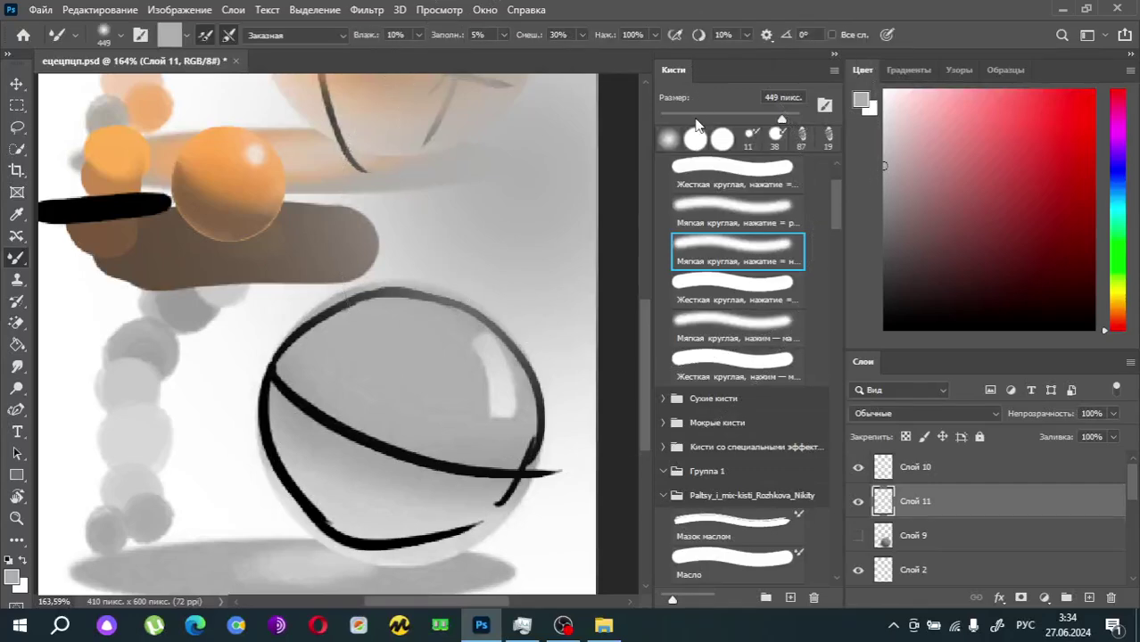
{"action": "key", "text": "ctrl+z"}
{"action": "left_click", "coordinate": [682, 118]}
{"action": "left_click", "coordinate": [535, 226]}
{"action": "key", "text": "i"}
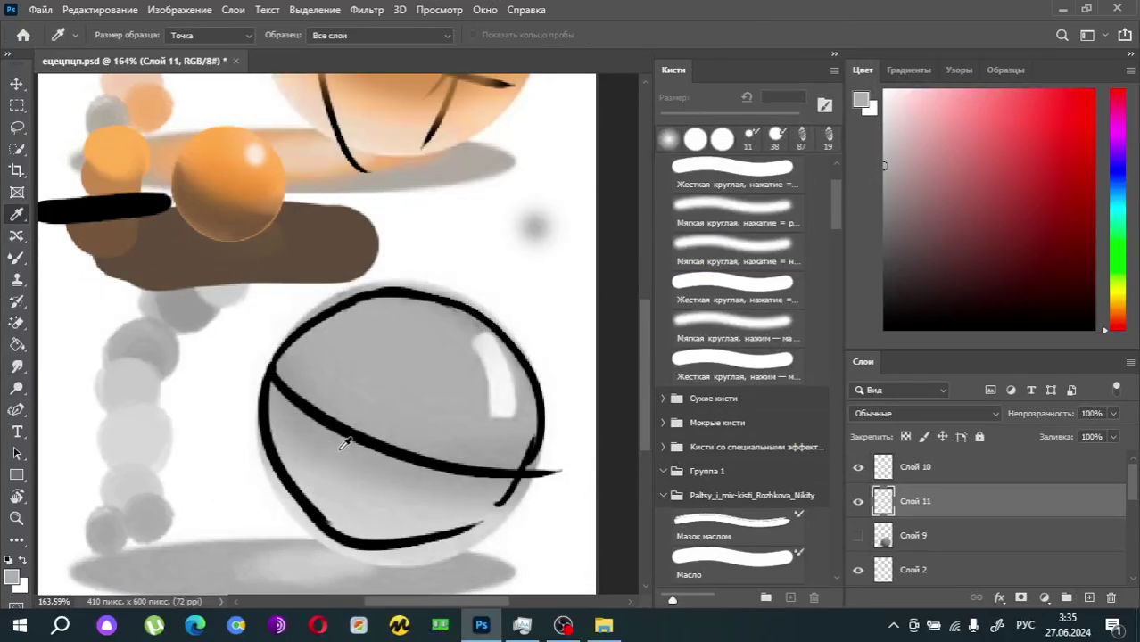
{"action": "left_click", "coordinate": [340, 449], "text": "alt"}
{"action": "left_click_drag", "start_coordinate": [537, 230], "coordinate": [526, 261]}
Step: Sample light gray from the ball's lower part and paint an elongated swatch beside the ball, below the darker swatch
{"action": "scroll", "coordinate": [381, 406], "scroll_direction": "down", "scroll_amount": 2}
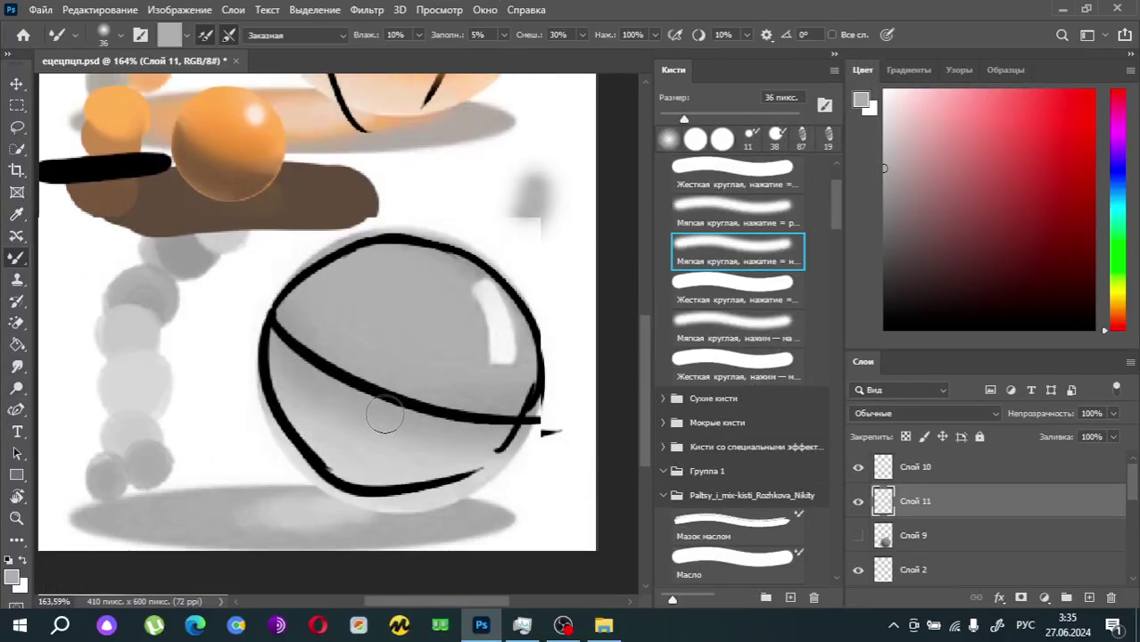
{"action": "scroll", "coordinate": [385, 415], "scroll_direction": "down", "scroll_amount": 1}
{"action": "key", "text": "i"}
{"action": "left_click", "coordinate": [366, 448]}
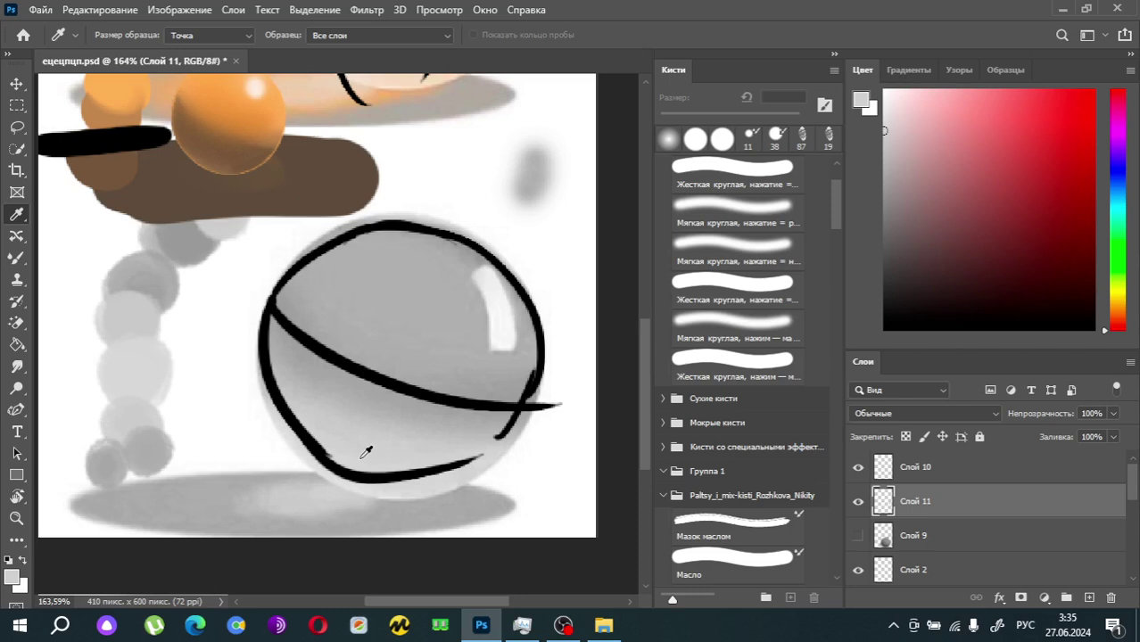
{"action": "key", "text": "b"}
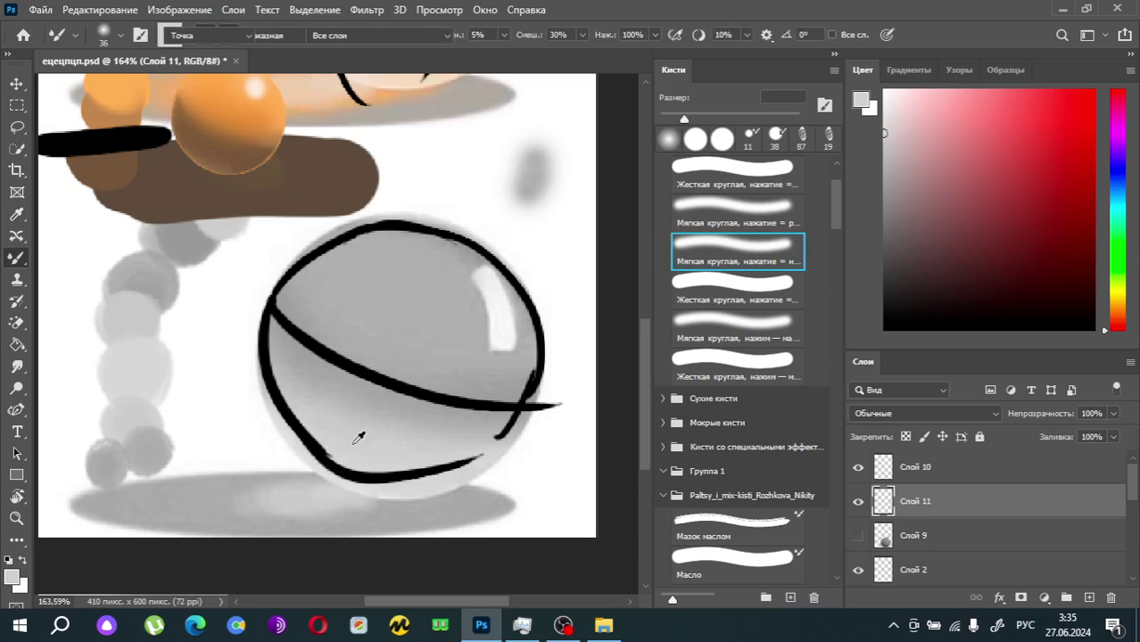
{"action": "key", "text": "i"}
{"action": "key", "text": "b"}
{"action": "mouse_move", "coordinate": [533, 230]}
{"action": "left_mouse_down"}
{"action": "mouse_move", "coordinate": [572, 260]}
{"action": "mouse_move", "coordinate": [546, 278]}
{"action": "left_mouse_up"}
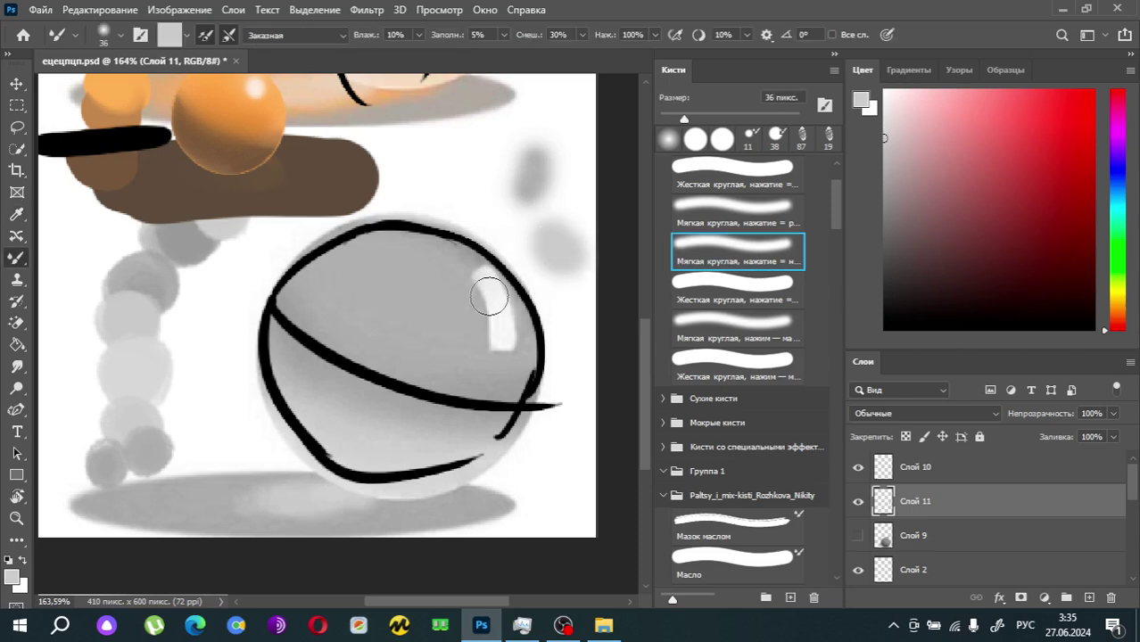
{"action": "key", "text": "i"}
{"action": "key", "text": "b"}
{"action": "key", "text": "i"}
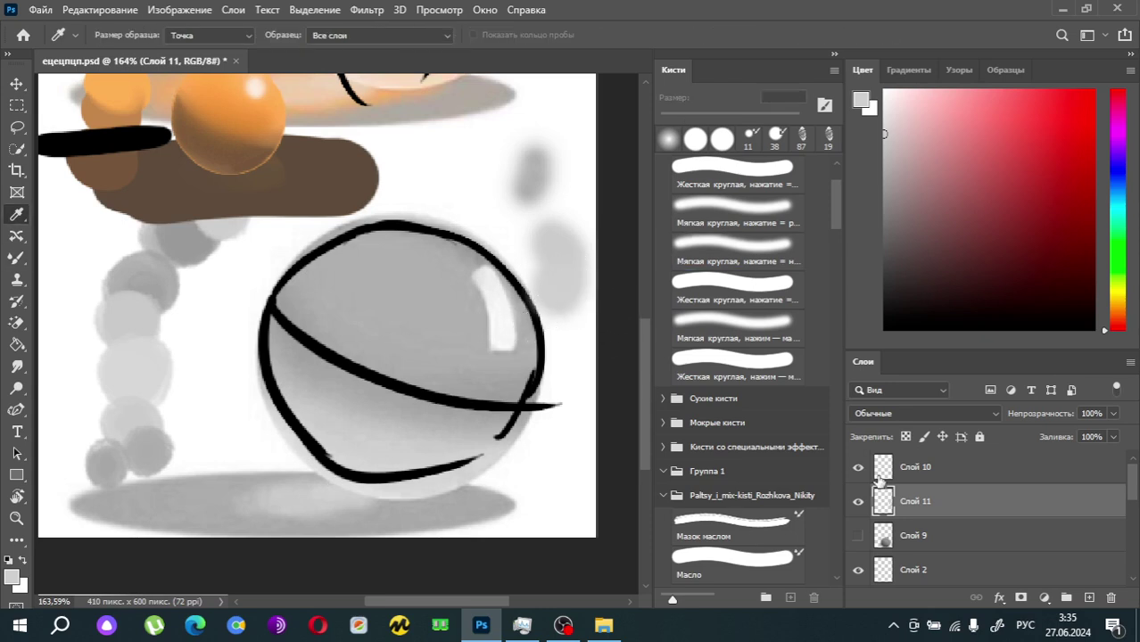
Step: Add a new layer above Слой 11 and set up a white 13 px hard round brush (Жесткая круглая)
{"action": "left_click", "coordinate": [1088, 595]}
{"action": "key", "text": "x"}
{"action": "key", "text": "b"}
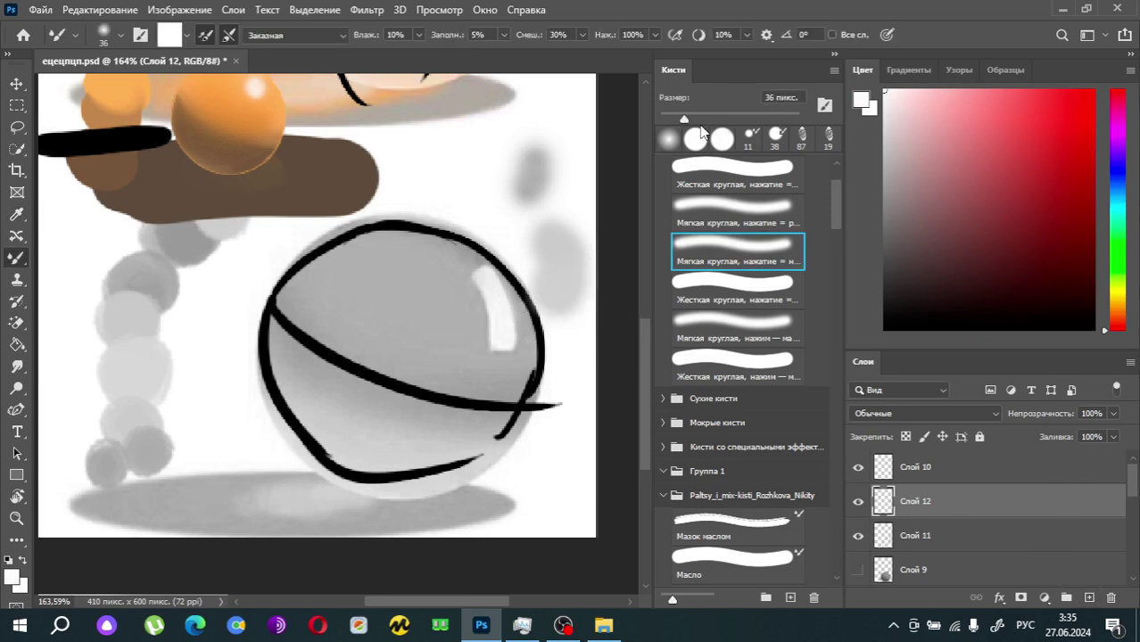
{"action": "left_click", "coordinate": [694, 140]}
{"action": "left_click_drag", "start_coordinate": [676, 117], "coordinate": [668, 117]}
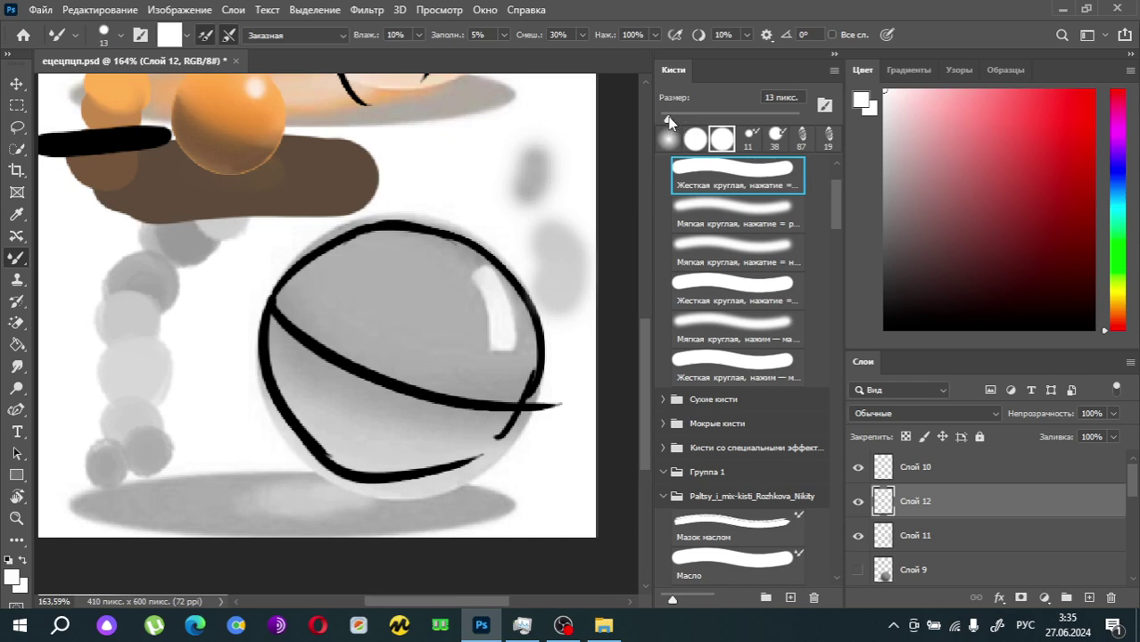
{"action": "left_click_drag", "start_coordinate": [129, 300], "coordinate": [330, 468]}
{"action": "left_click_drag", "start_coordinate": [304, 401], "coordinate": [332, 469]}
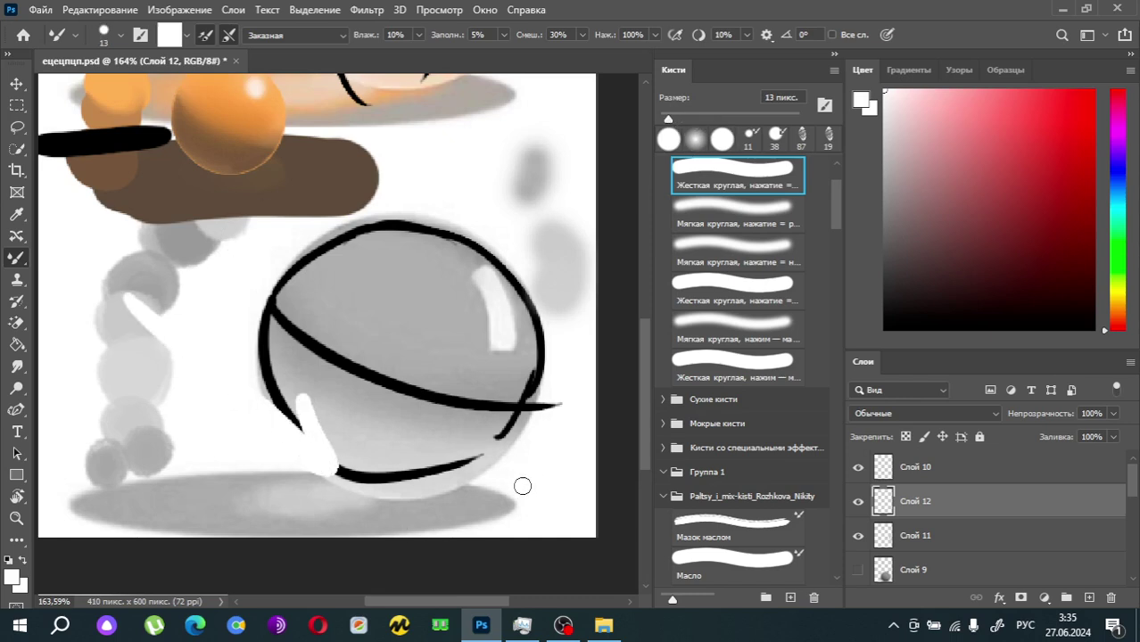
{"action": "key", "text": "ctrl+z"}
{"action": "key", "text": "ctrl+z"}
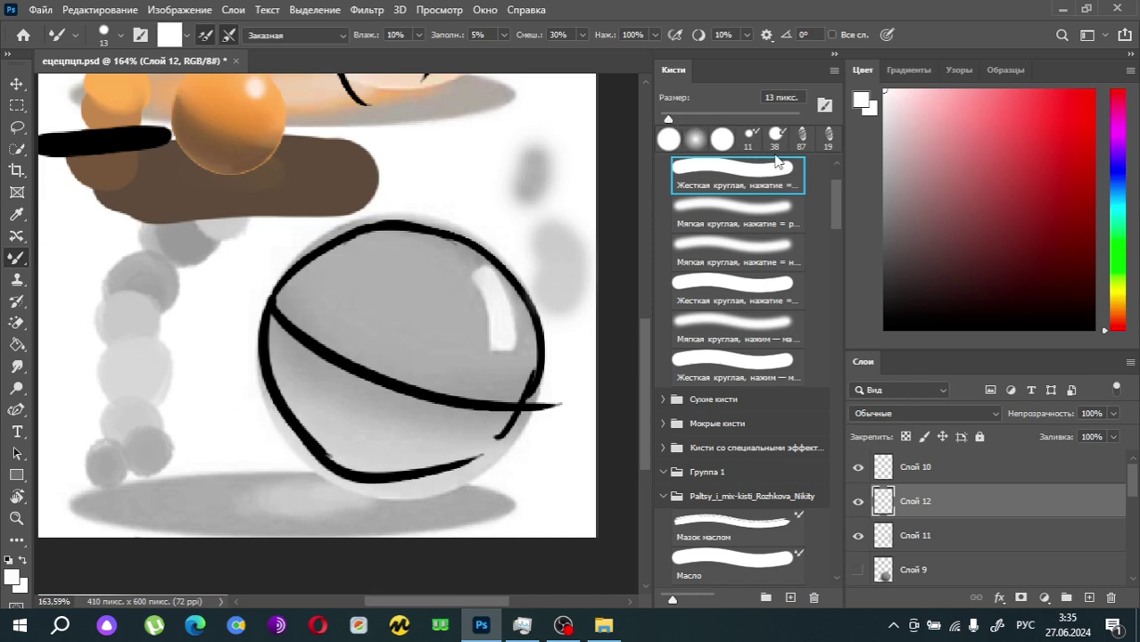
Step: Pick bright red and draw 6 px arrows showing light bouncing off the ground onto the ball's lower edge and among the gray swatches
{"action": "left_click", "coordinate": [1094, 120]}
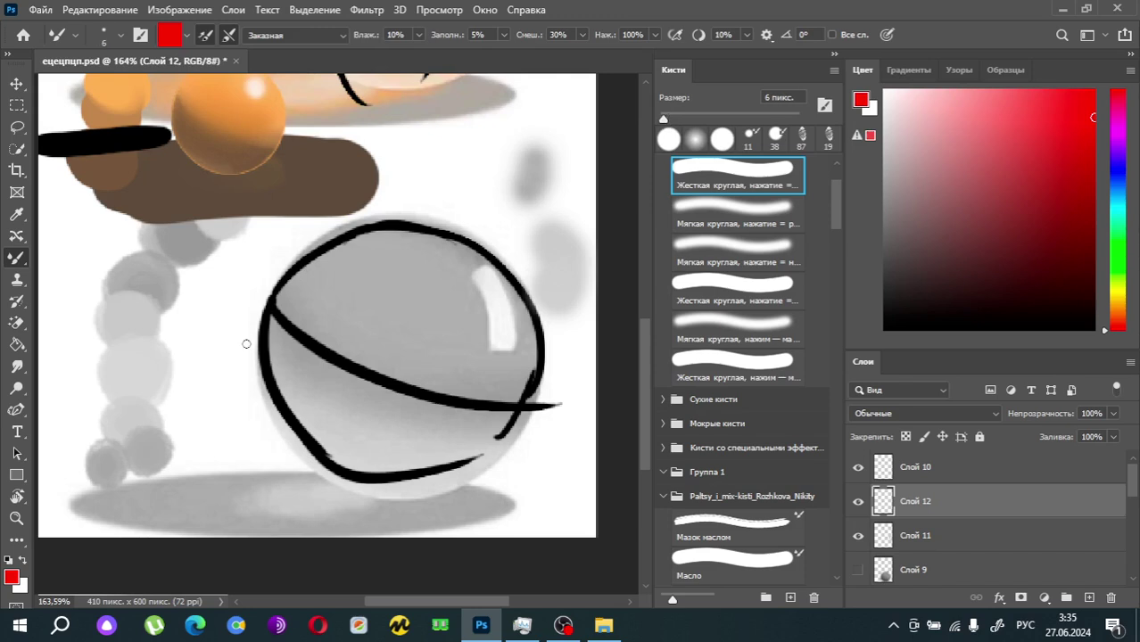
{"action": "mouse_move", "coordinate": [159, 314]}
{"action": "left_mouse_down"}
{"action": "mouse_move", "coordinate": [256, 482]}
{"action": "mouse_move", "coordinate": [308, 454]}
{"action": "left_mouse_up"}
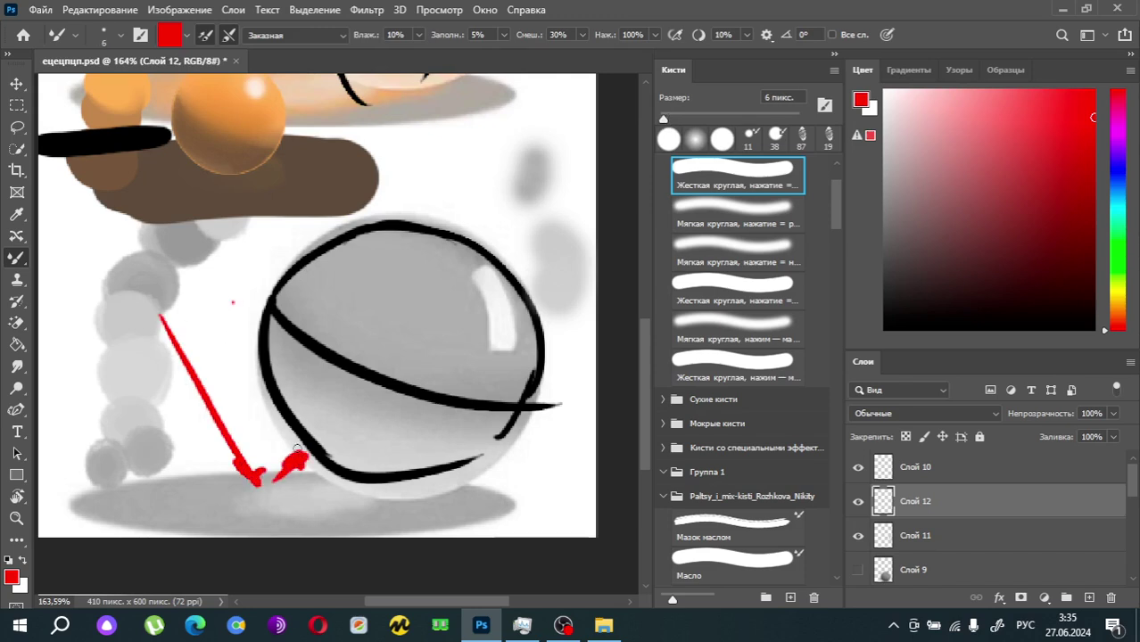
{"action": "left_click_drag", "start_coordinate": [235, 486], "coordinate": [261, 499]}
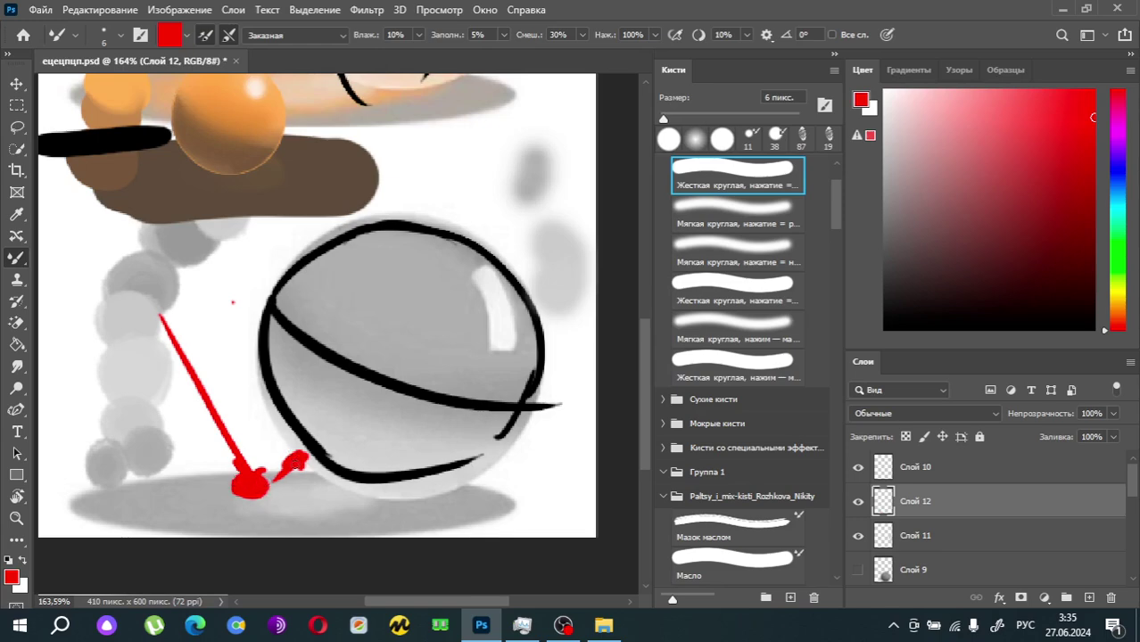
{"action": "left_click_drag", "start_coordinate": [288, 419], "coordinate": [304, 441]}
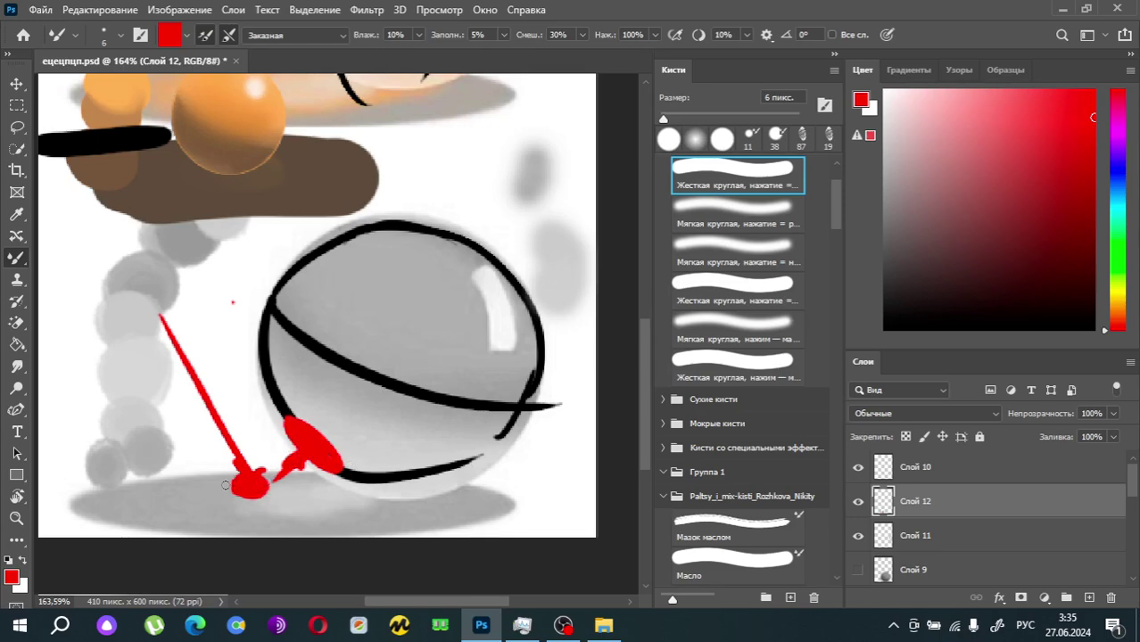
{"action": "mouse_move", "coordinate": [133, 470]}
{"action": "left_mouse_down"}
{"action": "mouse_move", "coordinate": [168, 473]}
{"action": "mouse_move", "coordinate": [167, 430]}
{"action": "mouse_move", "coordinate": [189, 437]}
{"action": "mouse_move", "coordinate": [159, 412]}
{"action": "left_mouse_up"}
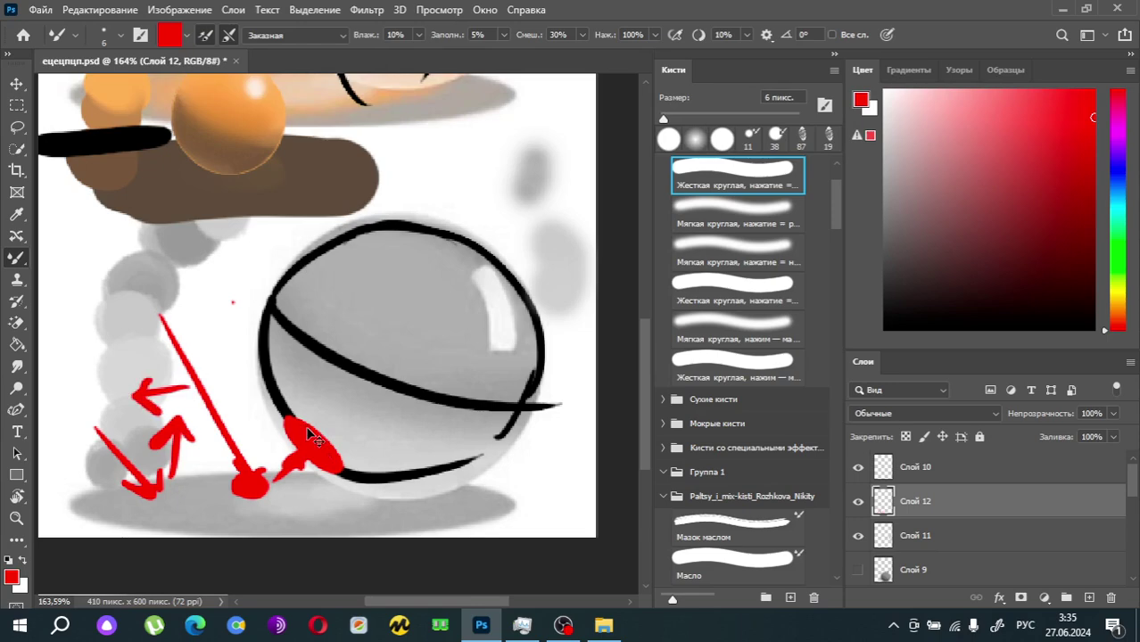
Step: Undo the red arrows and marks drawn around the ball and swatches
{"action": "key", "text": "ctrl+z"}
{"action": "key", "text": "ctrl+z"}
{"action": "key", "text": "ctrl+z"}
{"action": "key", "text": "ctrl+z"}
{"action": "key", "text": "ctrl+z"}
{"action": "key", "text": "ctrl+z"}
{"action": "key", "text": "ctrl+z"}
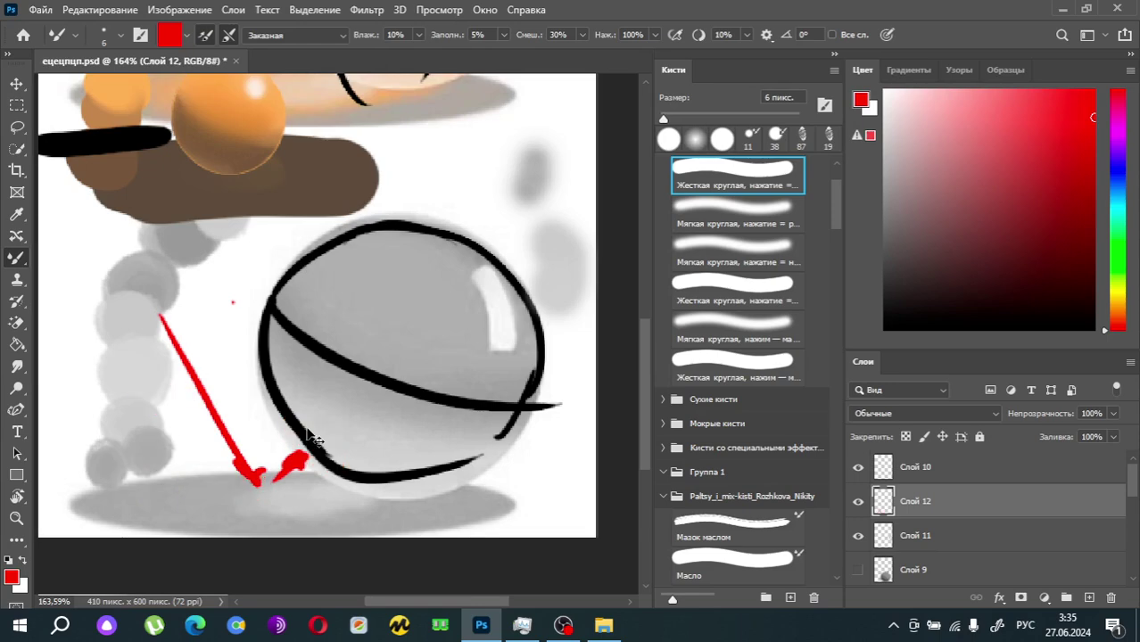
Step: Try red outlines around the ground reflection and the ball's underside, undo them, and outline the left end of the cast shadow
{"action": "mouse_move", "coordinate": [323, 471]}
{"action": "left_mouse_down"}
{"action": "mouse_move", "coordinate": [250, 480]}
{"action": "mouse_move", "coordinate": [366, 517]}
{"action": "left_mouse_up"}
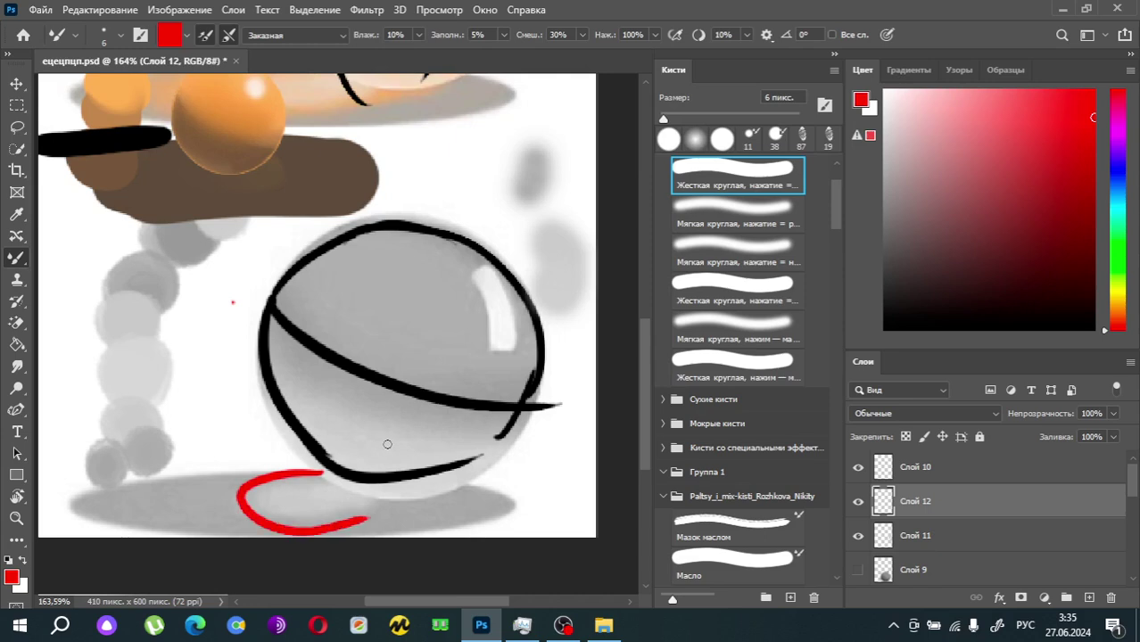
{"action": "mouse_move", "coordinate": [277, 403]}
{"action": "left_mouse_down"}
{"action": "mouse_move", "coordinate": [390, 507]}
{"action": "mouse_move", "coordinate": [430, 488]}
{"action": "left_mouse_up"}
{"action": "key", "text": "ctrl+z"}
{"action": "key", "text": "ctrl+z"}
{"action": "key", "text": "ctrl+z"}
{"action": "mouse_move", "coordinate": [325, 462]}
{"action": "left_mouse_down"}
{"action": "mouse_move", "coordinate": [87, 489]}
{"action": "mouse_move", "coordinate": [210, 527]}
{"action": "left_mouse_up"}
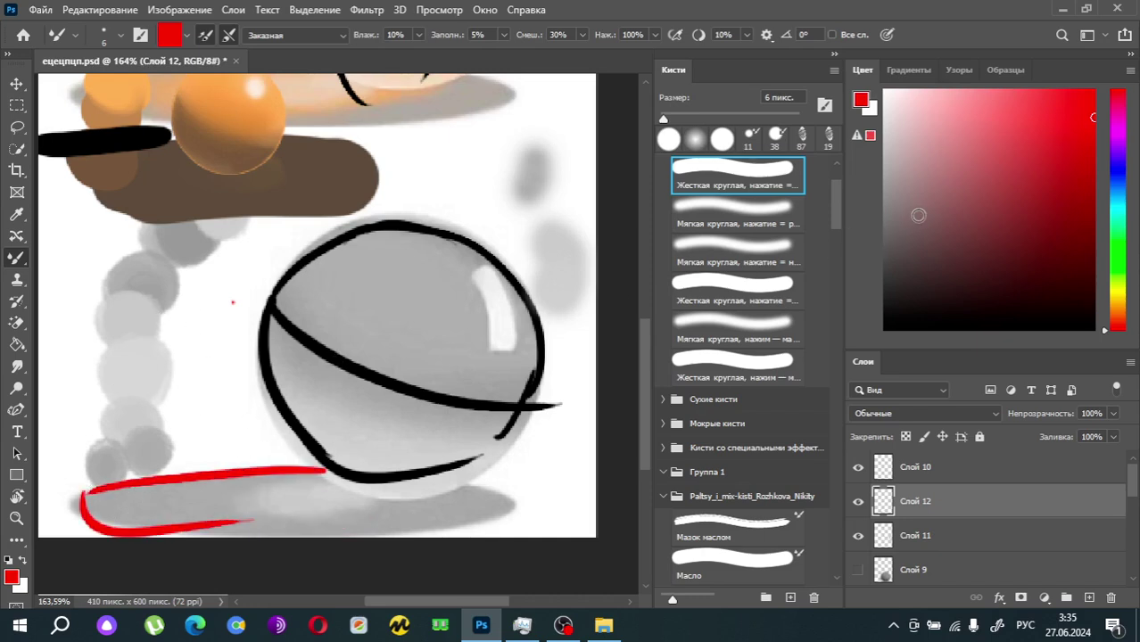
Step: Pick a muted dark red and draw an underlined ring and a small c-shaped mark over the upper gray swatches with a 7 px brush
{"action": "left_click_drag", "start_coordinate": [918, 215], "coordinate": [1000, 206]}
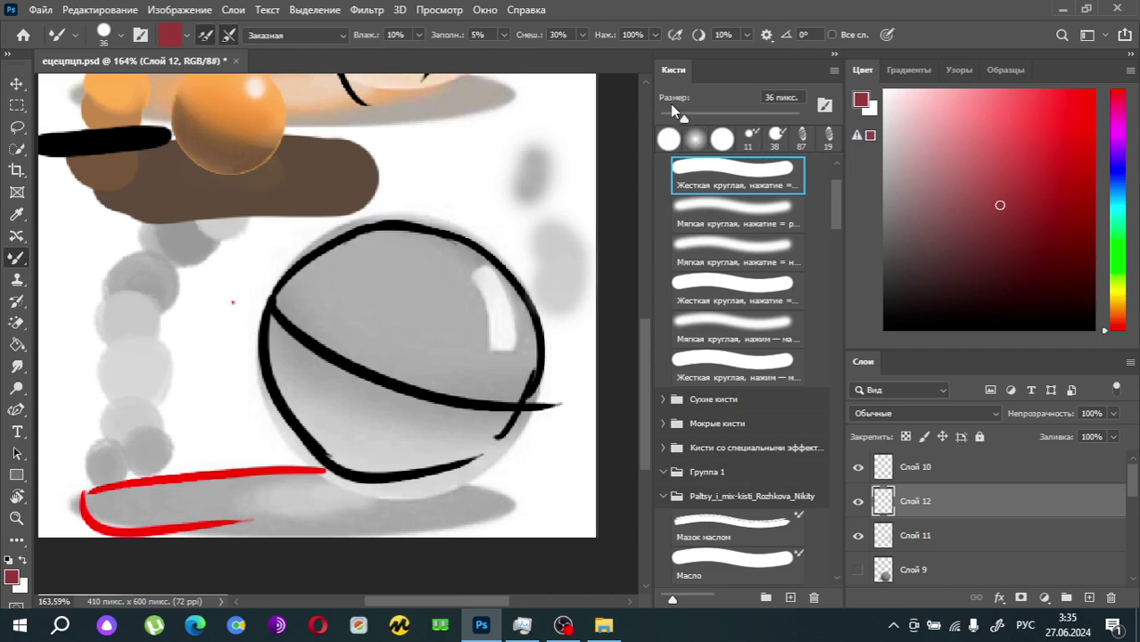
{"action": "mouse_move", "coordinate": [149, 277]}
{"action": "left_mouse_down"}
{"action": "mouse_move", "coordinate": [167, 318]}
{"action": "mouse_move", "coordinate": [116, 336]}
{"action": "left_mouse_up"}
{"action": "left_click_drag", "start_coordinate": [220, 289], "coordinate": [221, 307]}
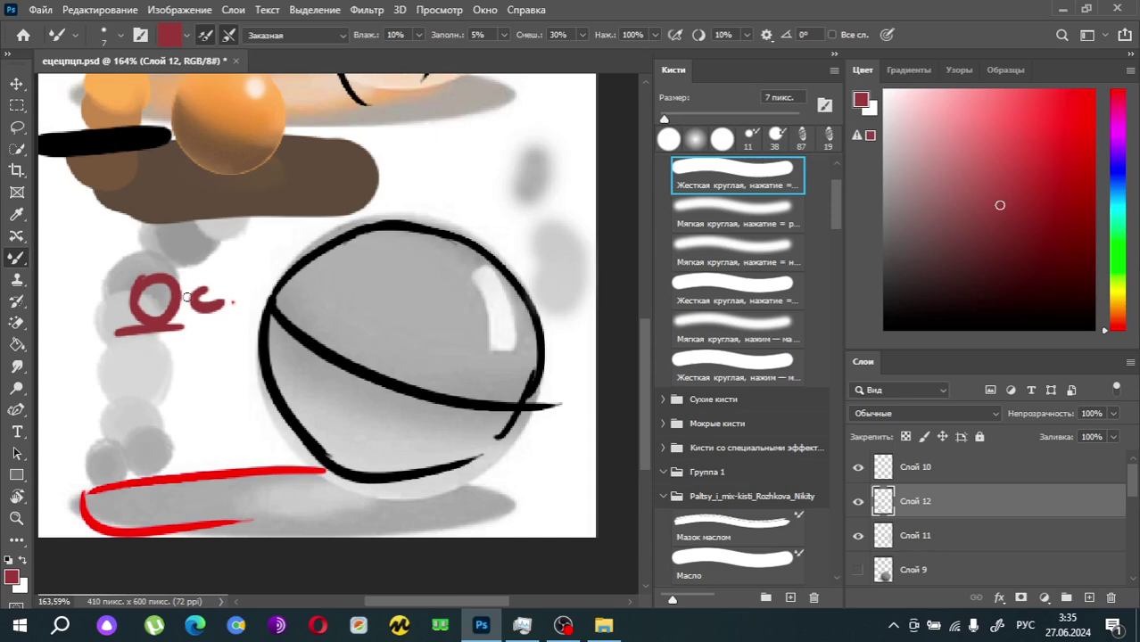
Step: Paint a round swatch below the ring, layering two progressively darker reds
{"action": "left_click_drag", "start_coordinate": [985, 205], "coordinate": [992, 225]}
{"action": "mouse_move", "coordinate": [153, 346]}
{"action": "left_mouse_down"}
{"action": "mouse_move", "coordinate": [185, 369]}
{"action": "mouse_move", "coordinate": [163, 353]}
{"action": "left_mouse_up"}
{"action": "left_click", "coordinate": [993, 251]}
{"action": "left_click_drag", "start_coordinate": [148, 355], "coordinate": [174, 364]}
Step: Paint a round gray swatch left of the dark red one and cover it with a darker shade of the ring's sampled red
{"action": "left_click", "coordinate": [925, 227]}
{"action": "mouse_move", "coordinate": [925, 227]}
{"action": "left_mouse_down"}
{"action": "mouse_move", "coordinate": [865, 194]}
{"action": "mouse_move", "coordinate": [848, 201]}
{"action": "left_mouse_up"}
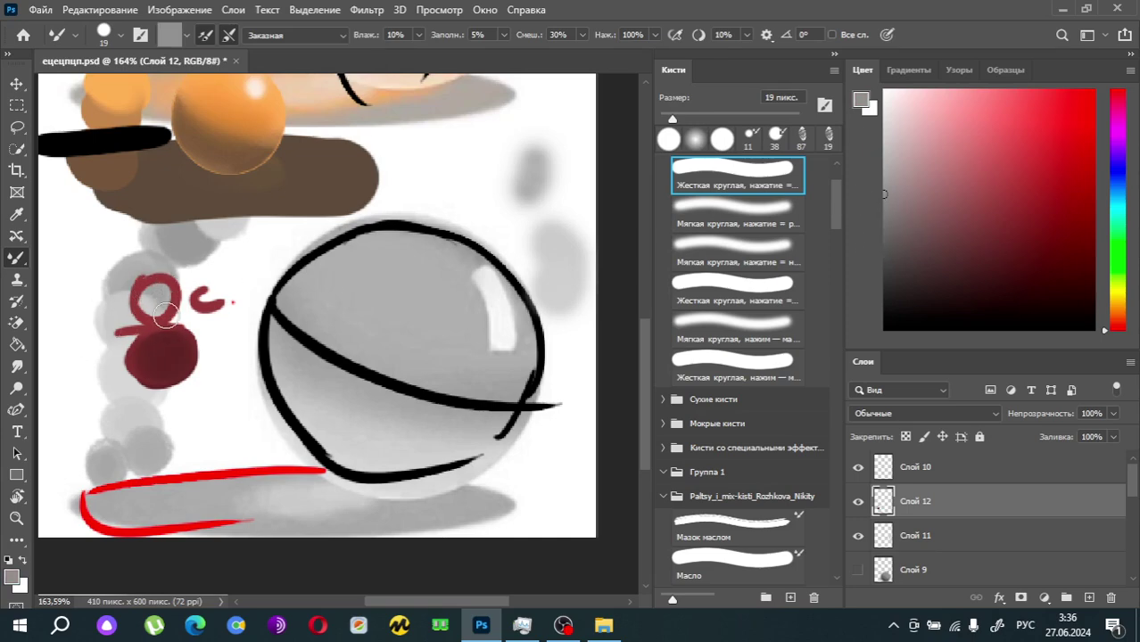
{"action": "left_click_drag", "start_coordinate": [101, 321], "coordinate": [94, 325]}
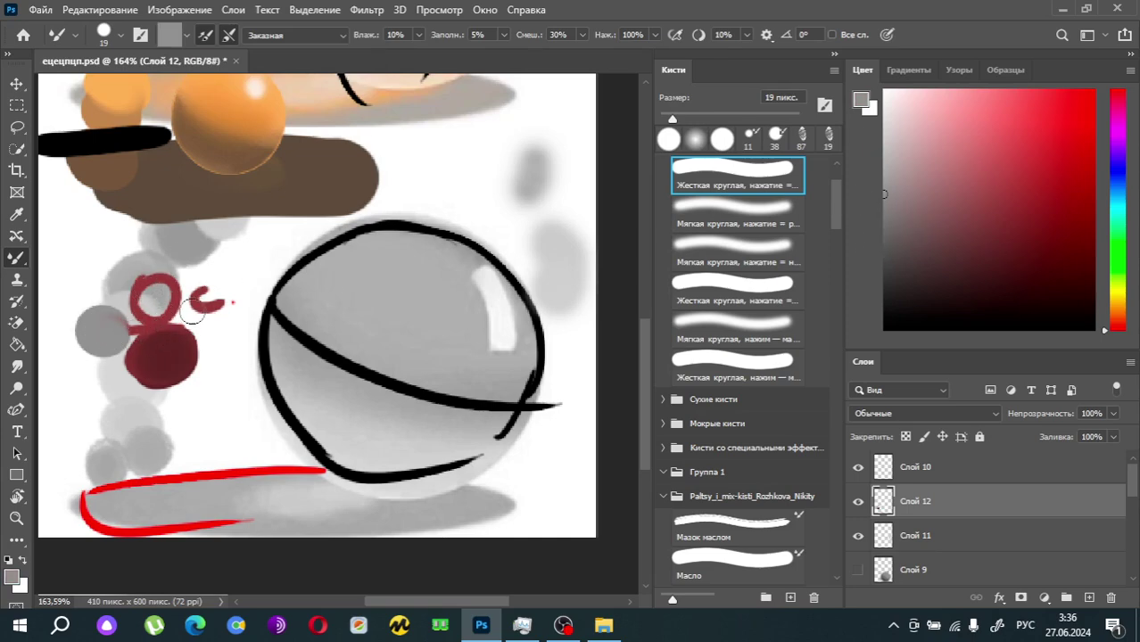
{"action": "key", "text": "i"}
{"action": "left_click", "coordinate": [171, 303]}
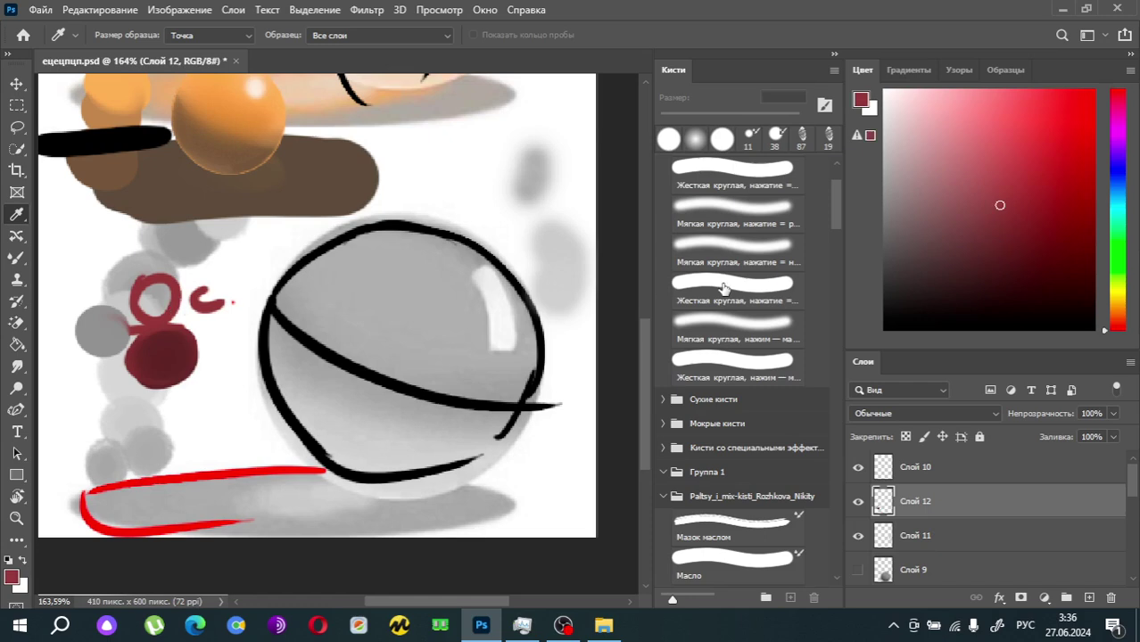
{"action": "left_click", "coordinate": [1008, 229]}
{"action": "key", "text": "b"}
{"action": "left_click_drag", "start_coordinate": [93, 332], "coordinate": [116, 344]}
Step: Sample the dark red swatch, shift the color to a lighter muted red, and paint a smaller swatch below it
{"action": "left_click", "coordinate": [191, 343], "text": "alt"}
{"action": "left_click_drag", "start_coordinate": [944, 259], "coordinate": [972, 218]}
{"action": "left_click", "coordinate": [663, 119]}
{"action": "mouse_move", "coordinate": [174, 403]}
{"action": "left_mouse_down"}
{"action": "mouse_move", "coordinate": [149, 419]}
{"action": "mouse_move", "coordinate": [164, 411]}
{"action": "left_mouse_up"}
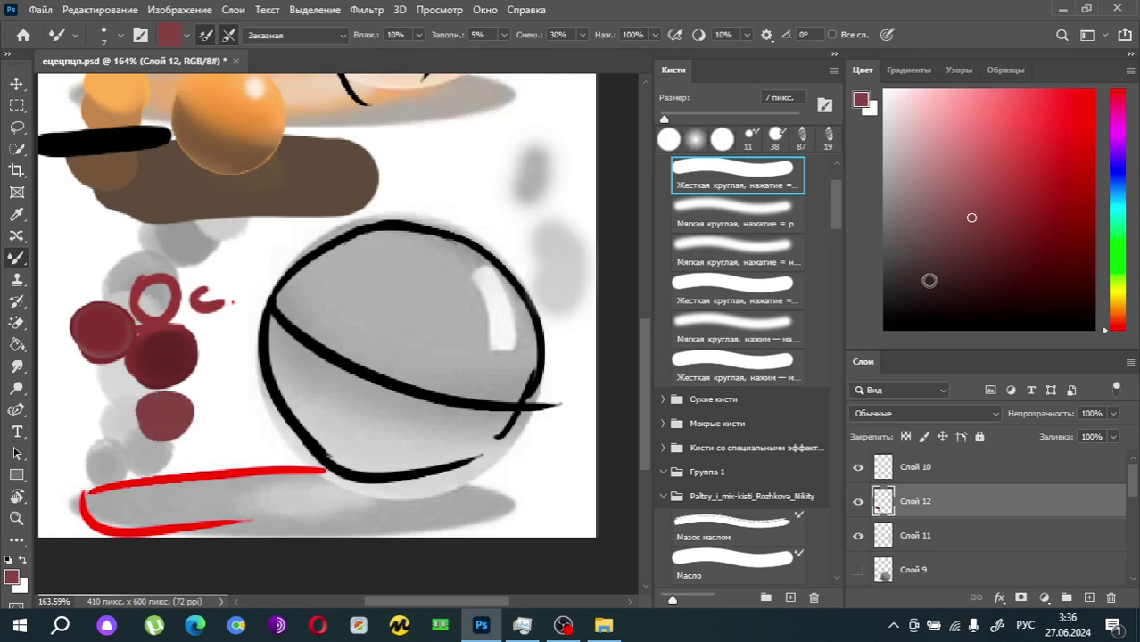
Step: Paint a dark desaturated red swatch under the muted red one and add a lighter muted red reflection along its lower edge
{"action": "left_click", "coordinate": [970, 236]}
{"action": "left_click", "coordinate": [967, 263]}
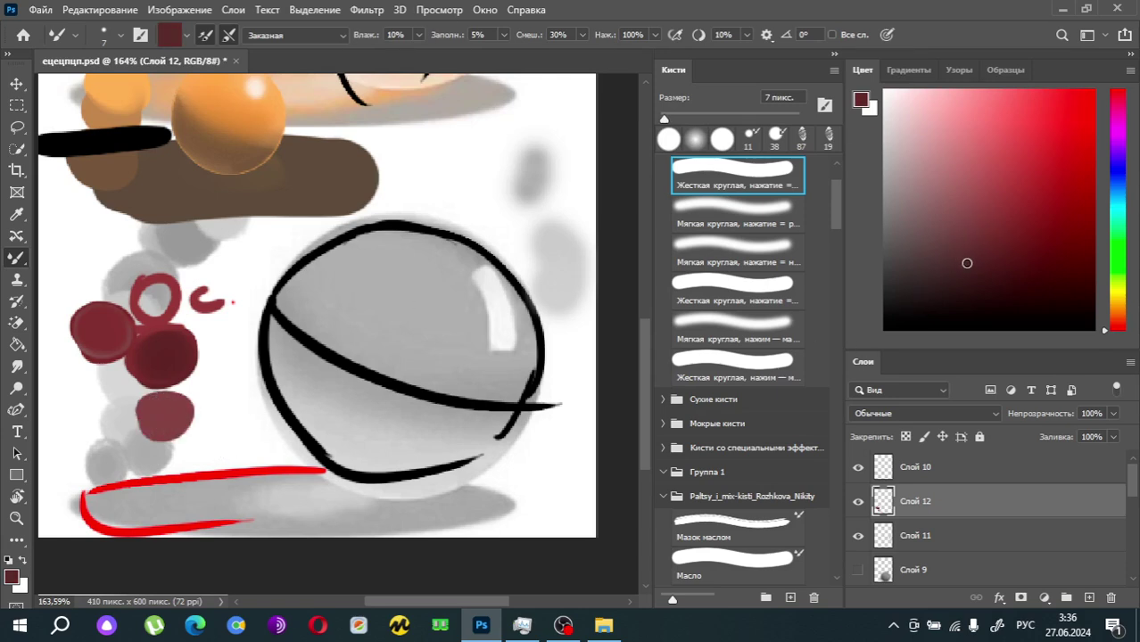
{"action": "mouse_move", "coordinate": [151, 441]}
{"action": "left_mouse_down"}
{"action": "mouse_move", "coordinate": [183, 455]}
{"action": "mouse_move", "coordinate": [146, 449]}
{"action": "left_mouse_up"}
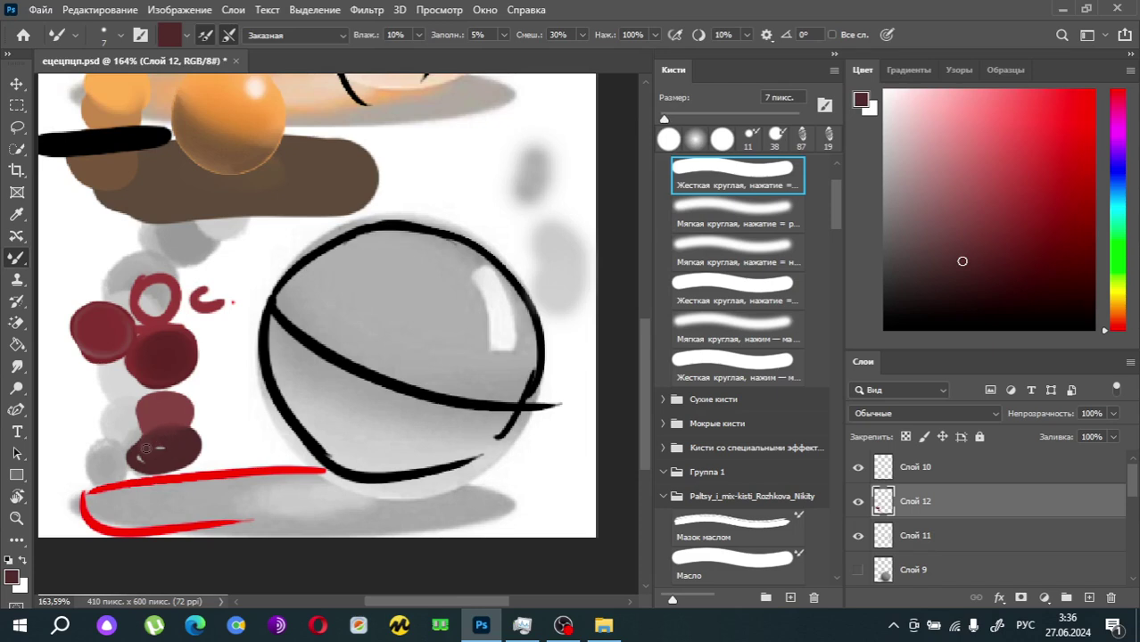
{"action": "left_click", "coordinate": [961, 269]}
{"action": "left_click", "coordinate": [952, 233]}
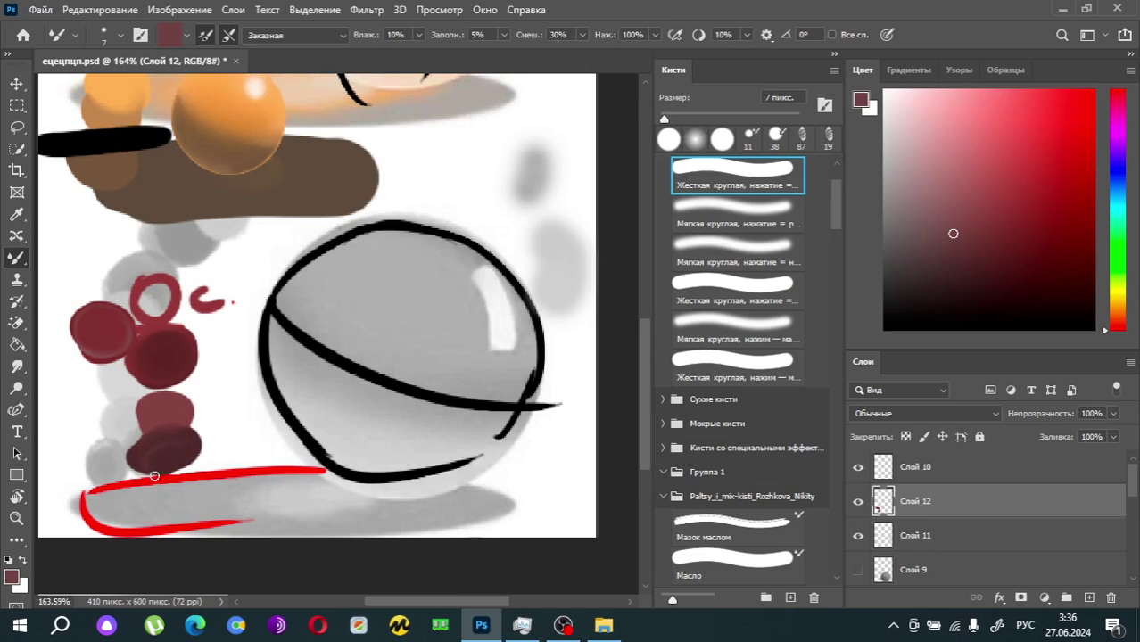
{"action": "left_click_drag", "start_coordinate": [153, 475], "coordinate": [170, 473]}
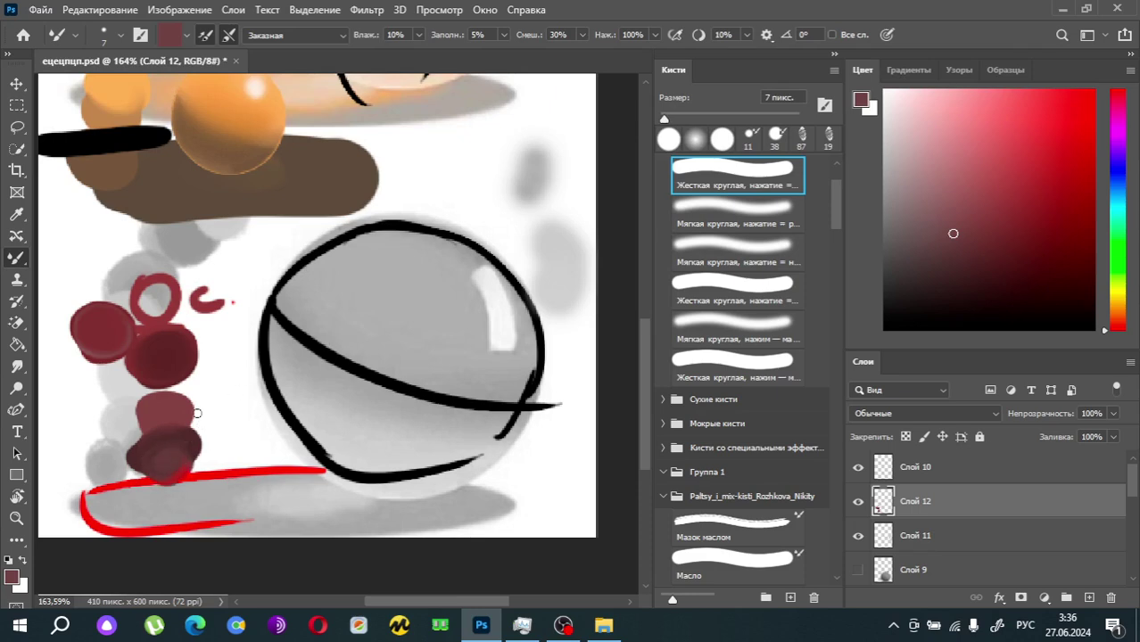
Step: Sample the painted red swatches to compare their tones in the color picker
{"action": "key", "text": "i"}
{"action": "left_click", "coordinate": [176, 452]}
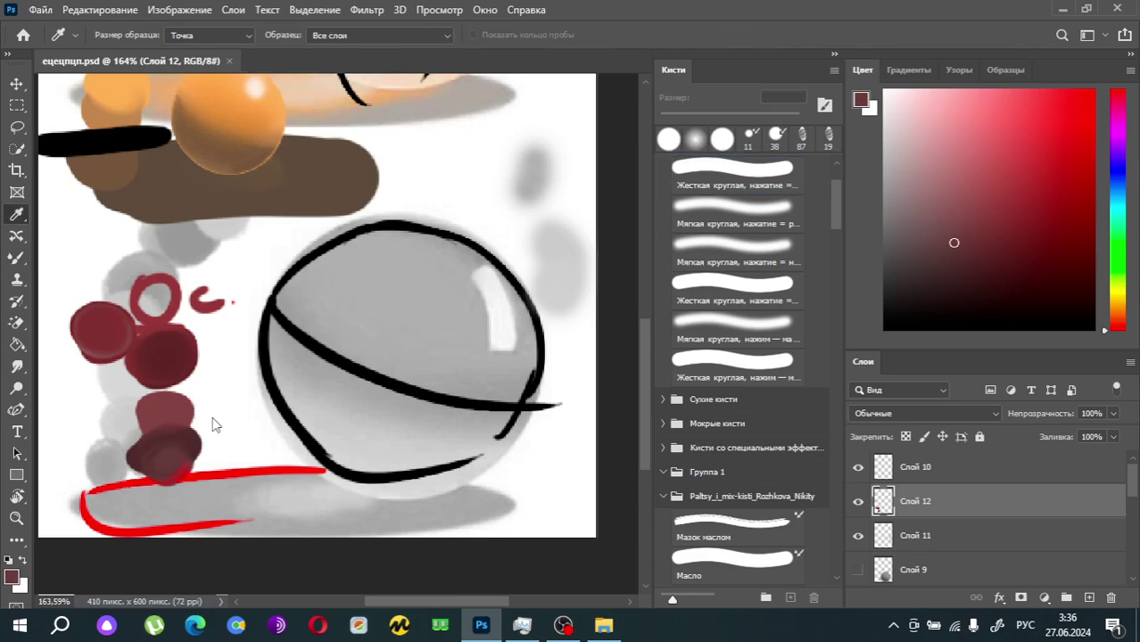
{"action": "scroll", "coordinate": [379, 290], "scroll_direction": "down", "scroll_amount": 3}
{"action": "left_click", "coordinate": [165, 331]}
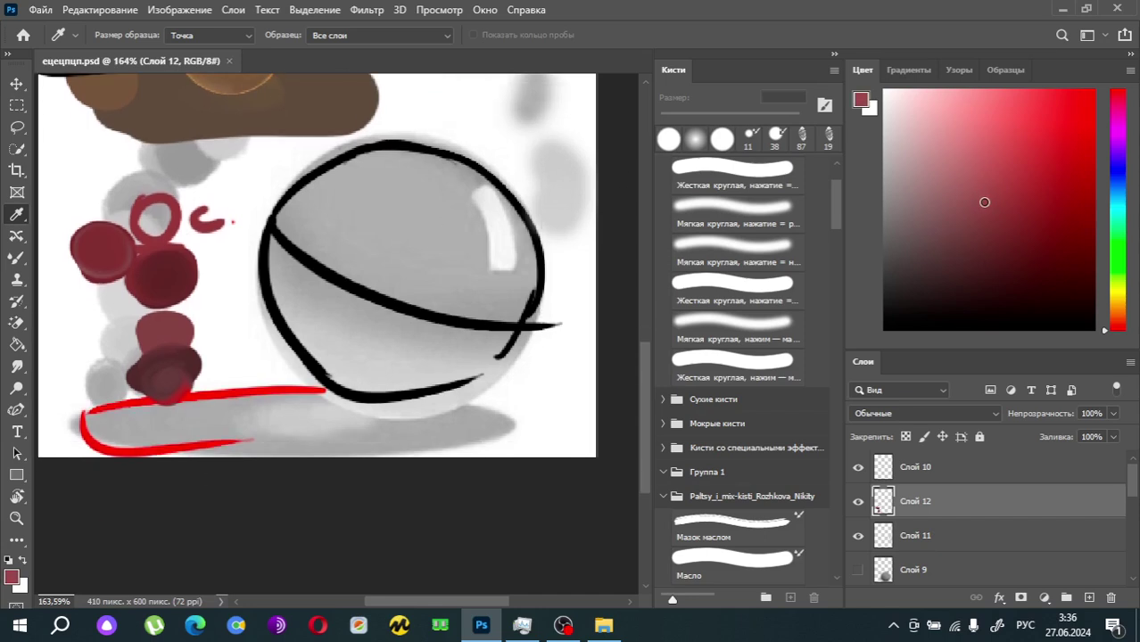
Step: Sample the darkest tone of the lowest red swatch and draw 7 px dividing lines across the swatch column
{"action": "left_click", "coordinate": [181, 361]}
{"action": "key", "text": "b"}
{"action": "scroll", "coordinate": [447, 139], "scroll_direction": "up", "scroll_amount": 2}
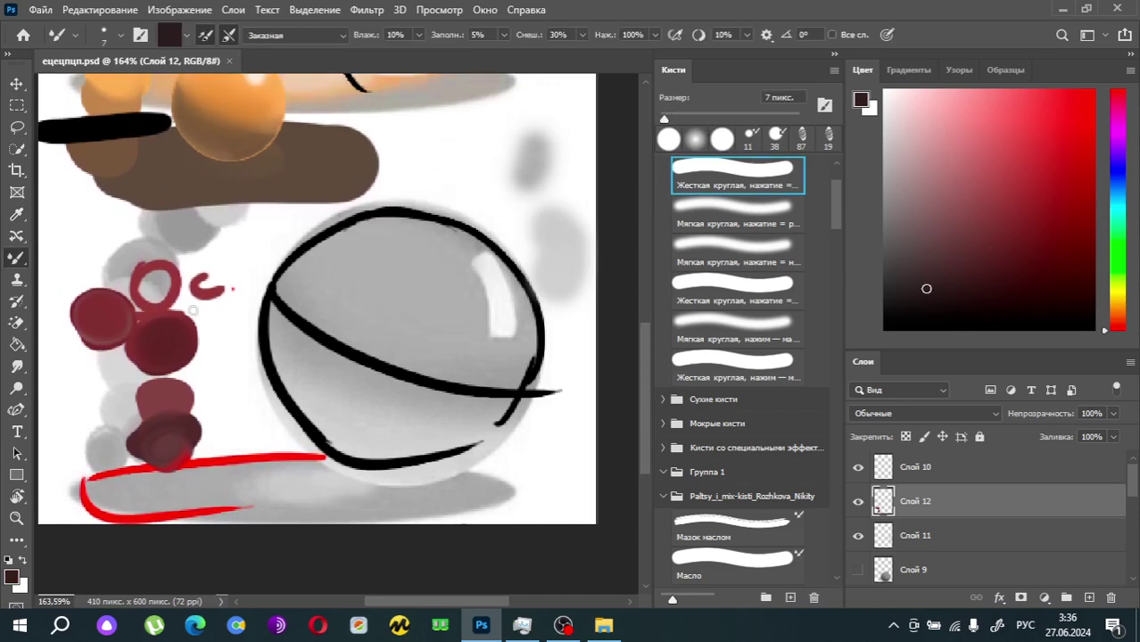
{"action": "left_click_drag", "start_coordinate": [230, 361], "coordinate": [59, 376]}
{"action": "left_click_drag", "start_coordinate": [256, 392], "coordinate": [97, 433]}
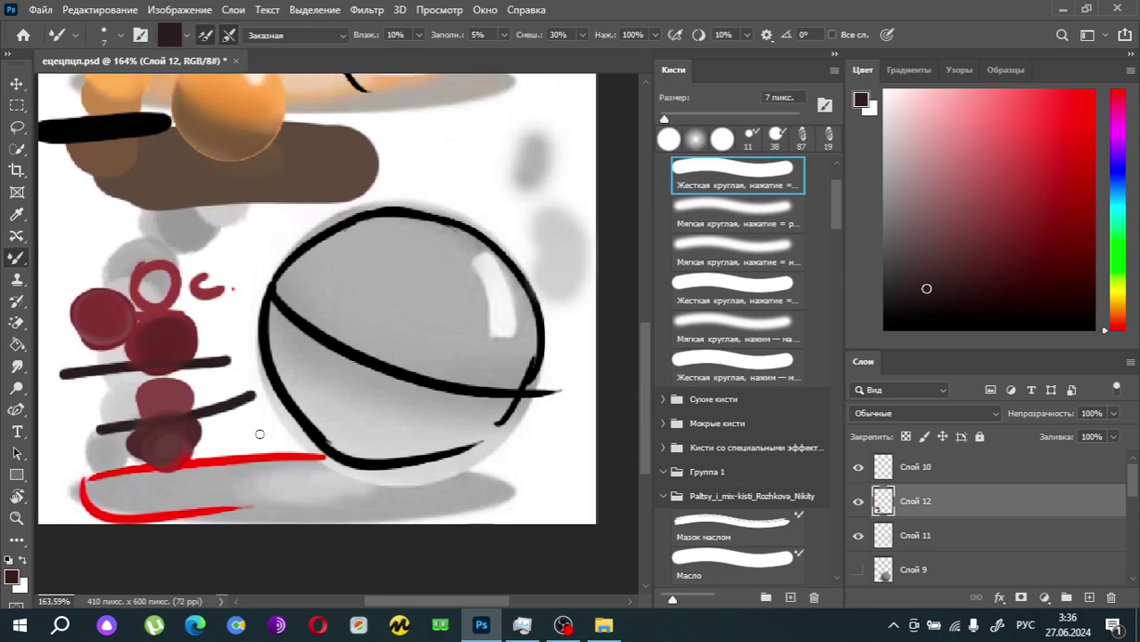
{"action": "left_click_drag", "start_coordinate": [259, 438], "coordinate": [161, 478]}
{"action": "left_click_drag", "start_coordinate": [189, 309], "coordinate": [37, 312]}
{"action": "left_click_drag", "start_coordinate": [235, 239], "coordinate": [141, 243]}
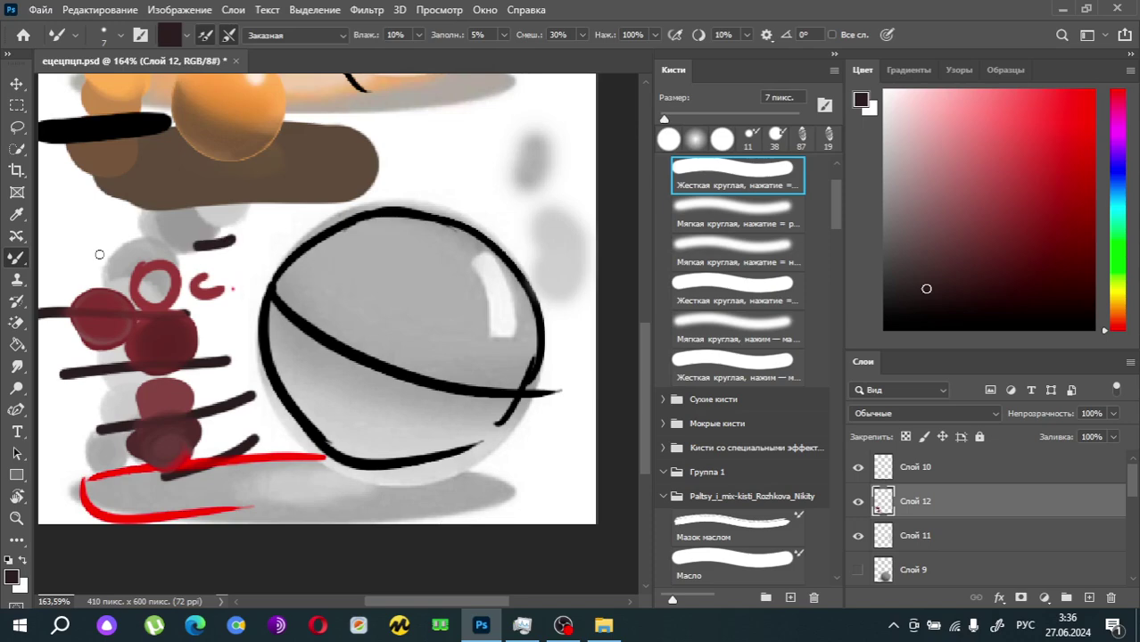
Step: Swap to white and paint a round highlight dab over the topmost gray swatches, above the red ring
{"action": "scroll", "coordinate": [178, 294], "scroll_direction": "left", "scroll_amount": 3}
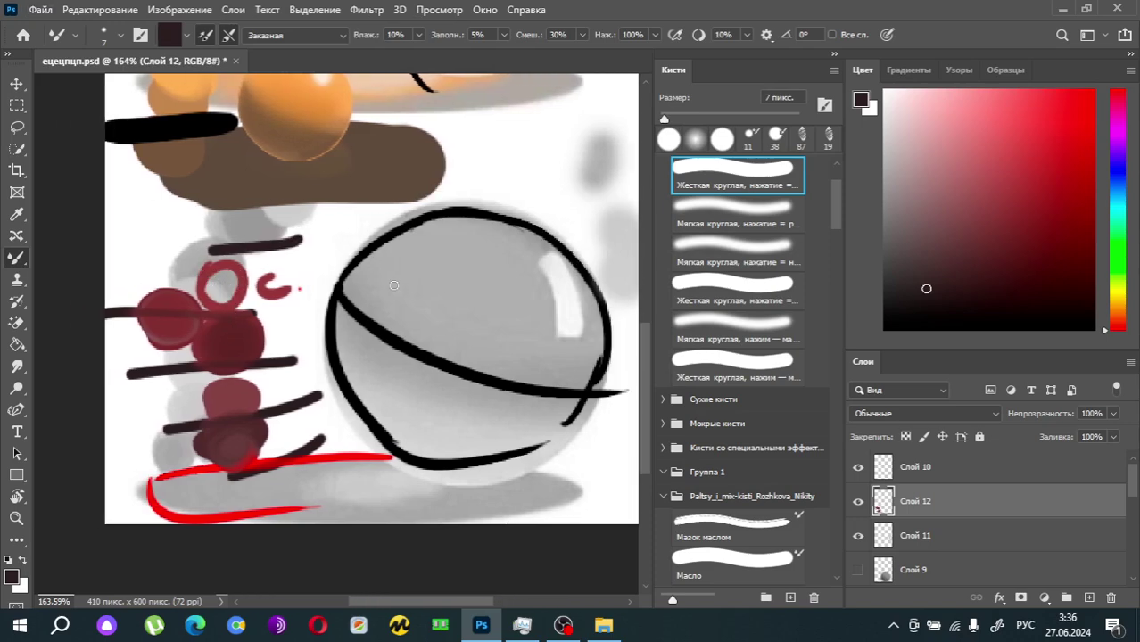
{"action": "key", "text": "x"}
{"action": "left_click_drag", "start_coordinate": [252, 218], "coordinate": [282, 251]}
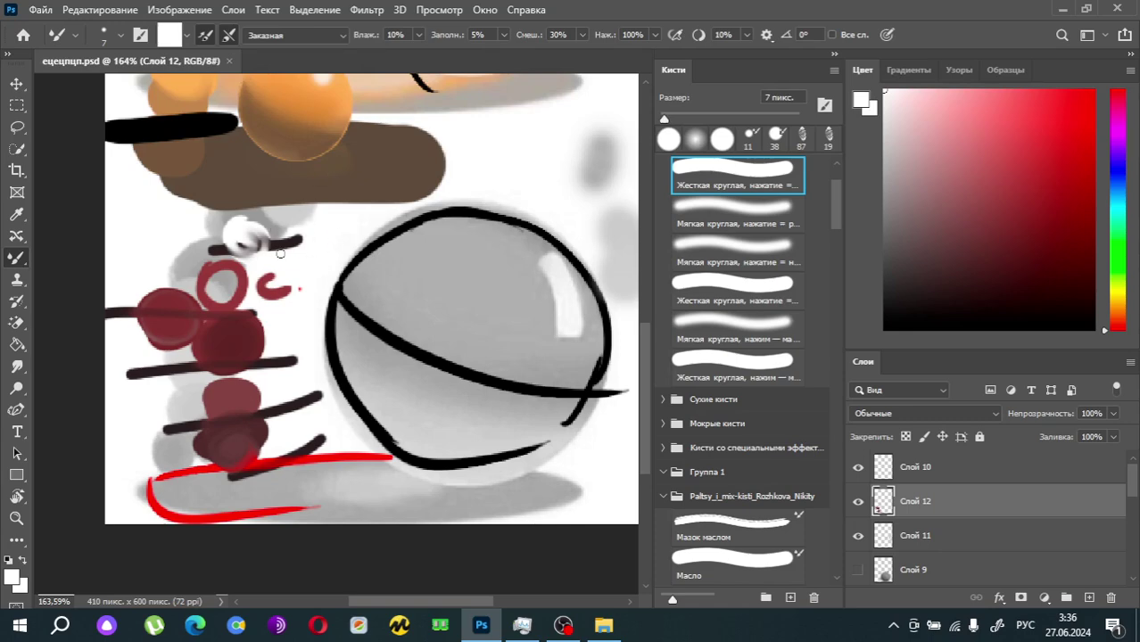
Step: Sample the ring's red and dab it onto the muted red swatch lower in the column
{"action": "key", "text": "i"}
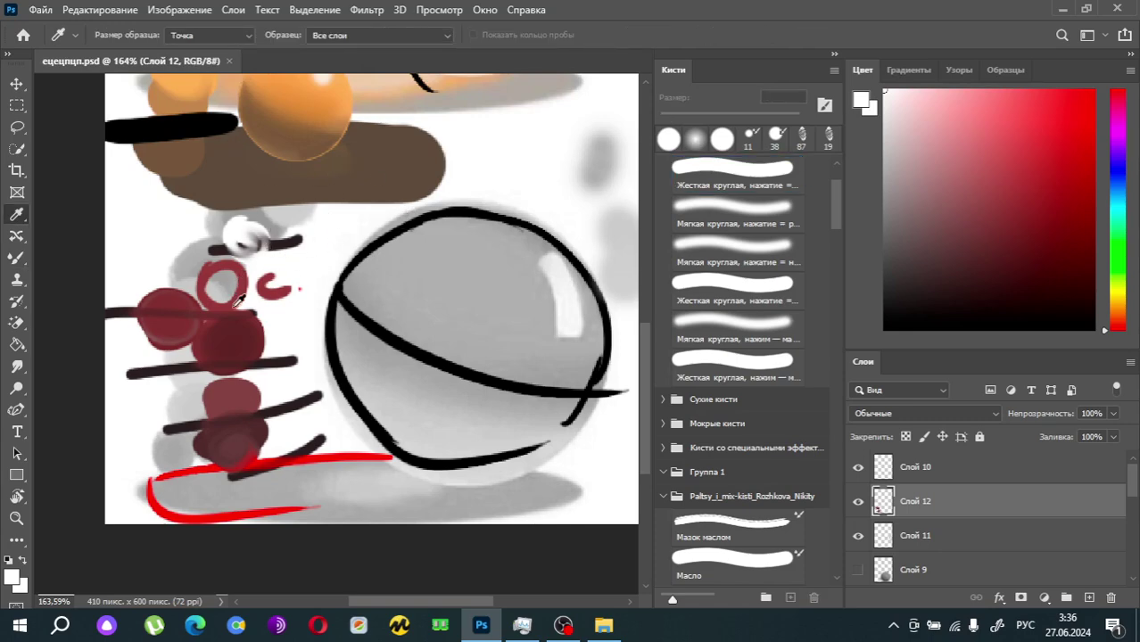
{"action": "left_click", "coordinate": [219, 263]}
{"action": "key", "text": "b"}
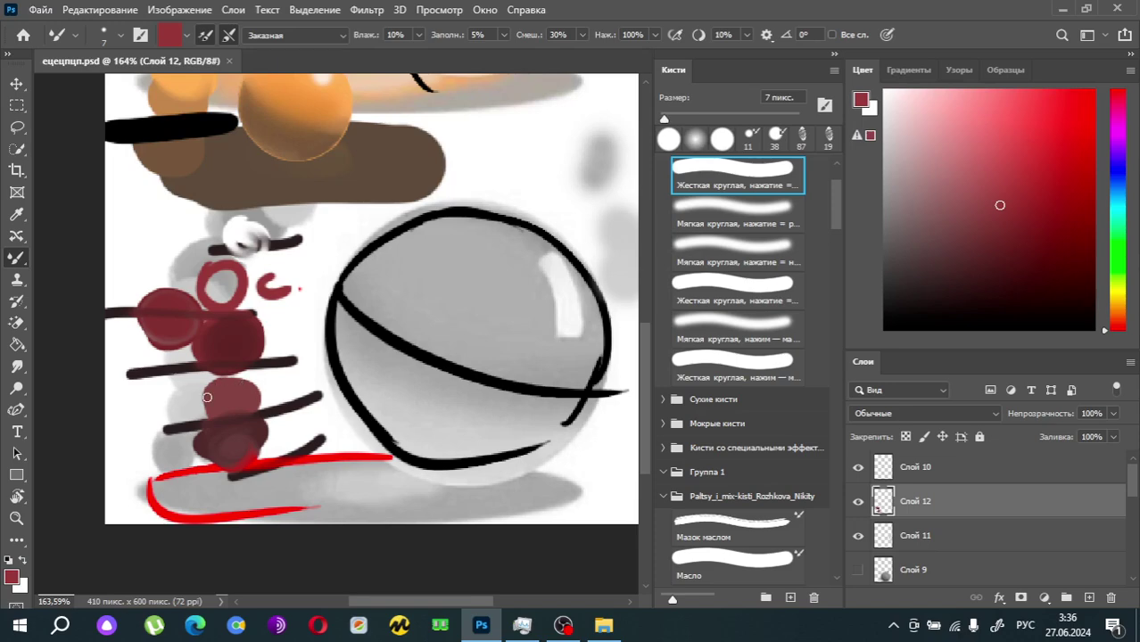
{"action": "left_click", "coordinate": [229, 407]}
{"action": "key", "text": "i"}
{"action": "key", "text": "b"}
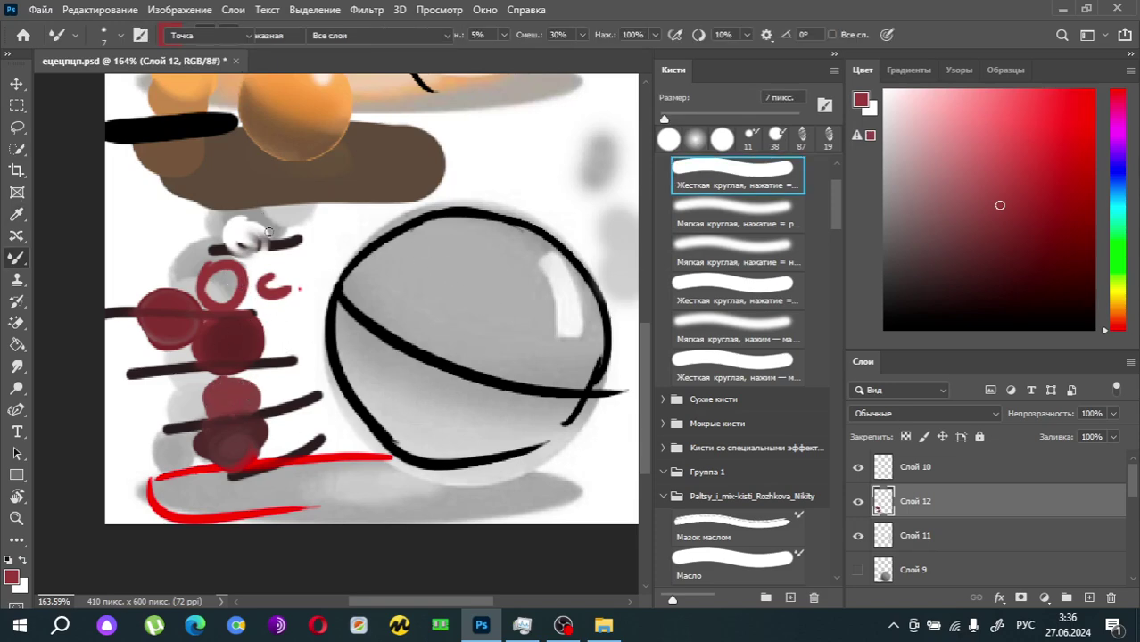
Step: Try a sampled light gray oval highlight and an edge stroke on the gray ball, undo both, and save the file
{"action": "key", "text": "i"}
{"action": "left_click", "coordinate": [434, 419]}
{"action": "key", "text": "b"}
{"action": "mouse_move", "coordinate": [456, 292]}
{"action": "left_mouse_down"}
{"action": "mouse_move", "coordinate": [444, 254]}
{"action": "mouse_move", "coordinate": [476, 272]}
{"action": "left_mouse_up"}
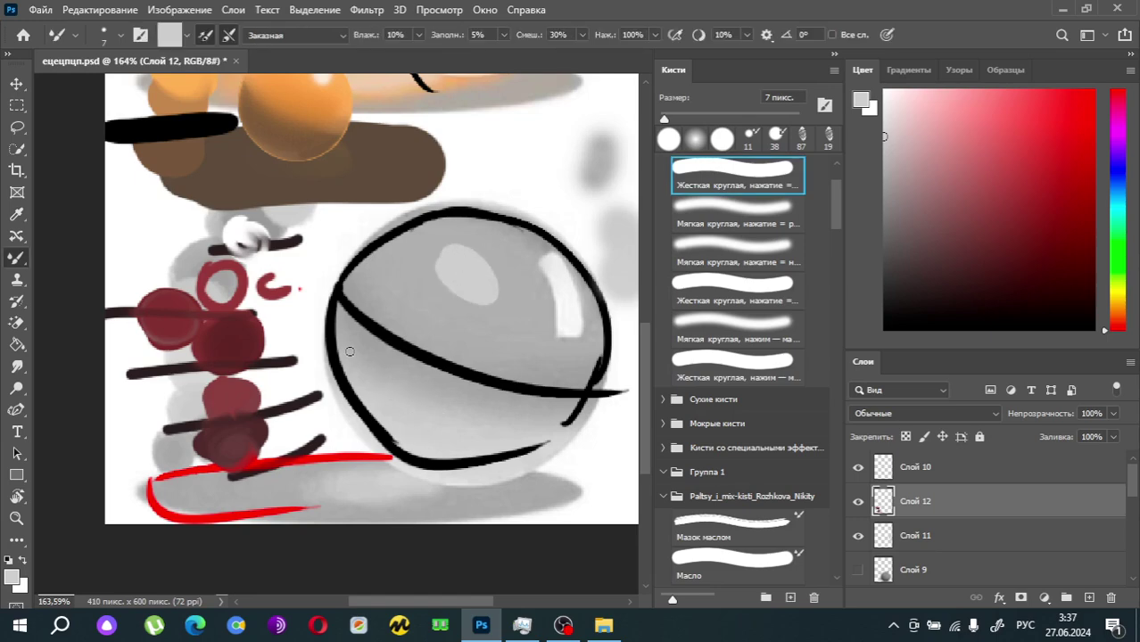
{"action": "left_click_drag", "start_coordinate": [337, 294], "coordinate": [387, 433]}
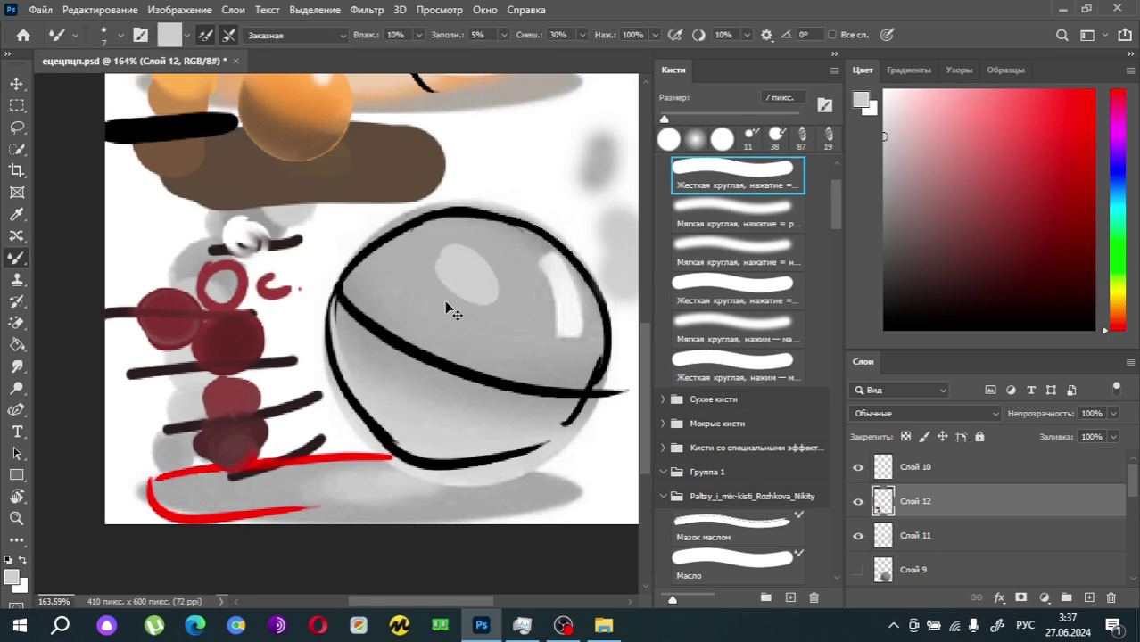
{"action": "key", "text": "ctrl+z"}
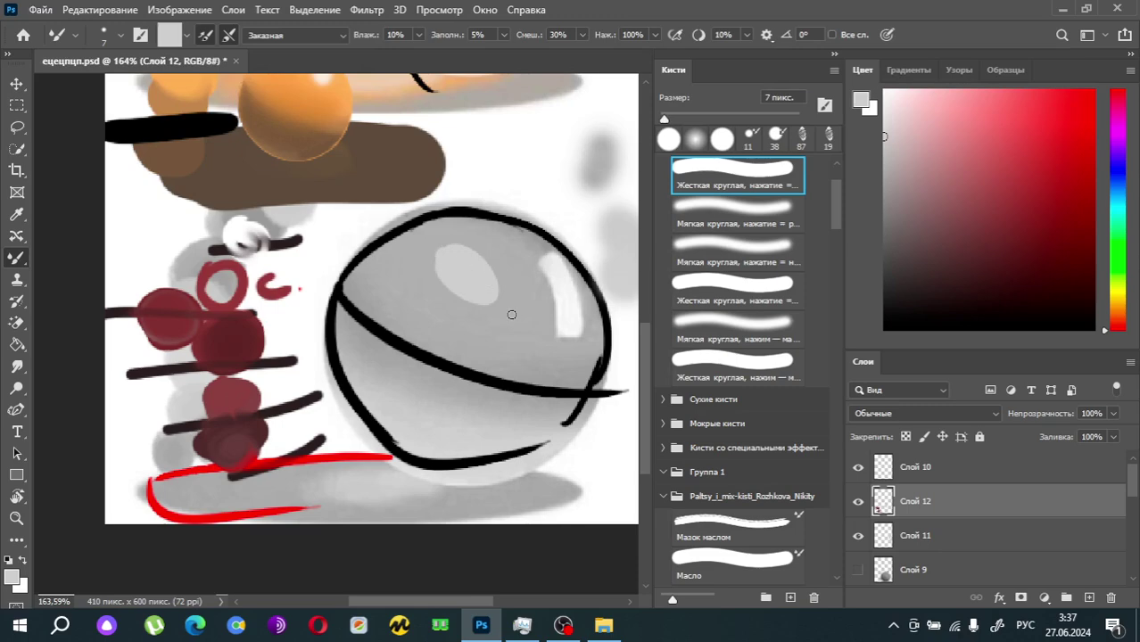
{"action": "key", "text": "ctrl+z"}
{"action": "key", "text": "ctrl+s"}
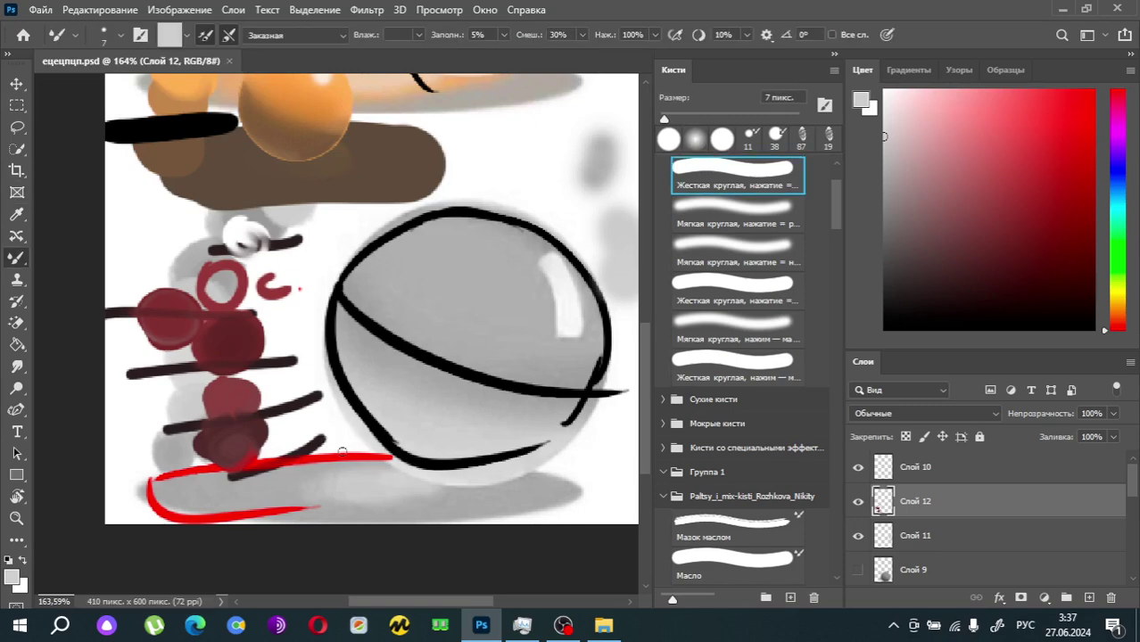
Step: Sample the cast shadow's gray, paint over the light reflection in the shadow beneath the ball, and save the file
{"action": "key", "text": "alt"}
{"action": "left_click", "coordinate": [505, 481], "text": "alt"}
{"action": "left_click_drag", "start_coordinate": [382, 501], "coordinate": [311, 506]}
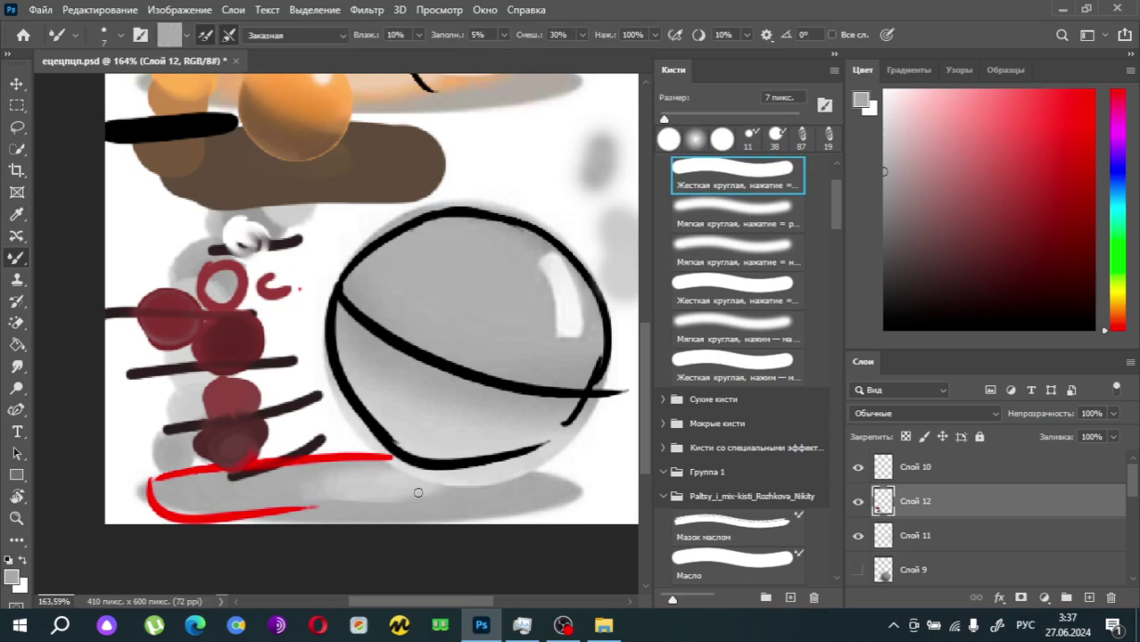
{"action": "mouse_move", "coordinate": [418, 492]}
{"action": "left_mouse_down"}
{"action": "mouse_move", "coordinate": [348, 486]}
{"action": "mouse_move", "coordinate": [367, 490]}
{"action": "left_mouse_up"}
{"action": "key", "text": "ctrl+s"}
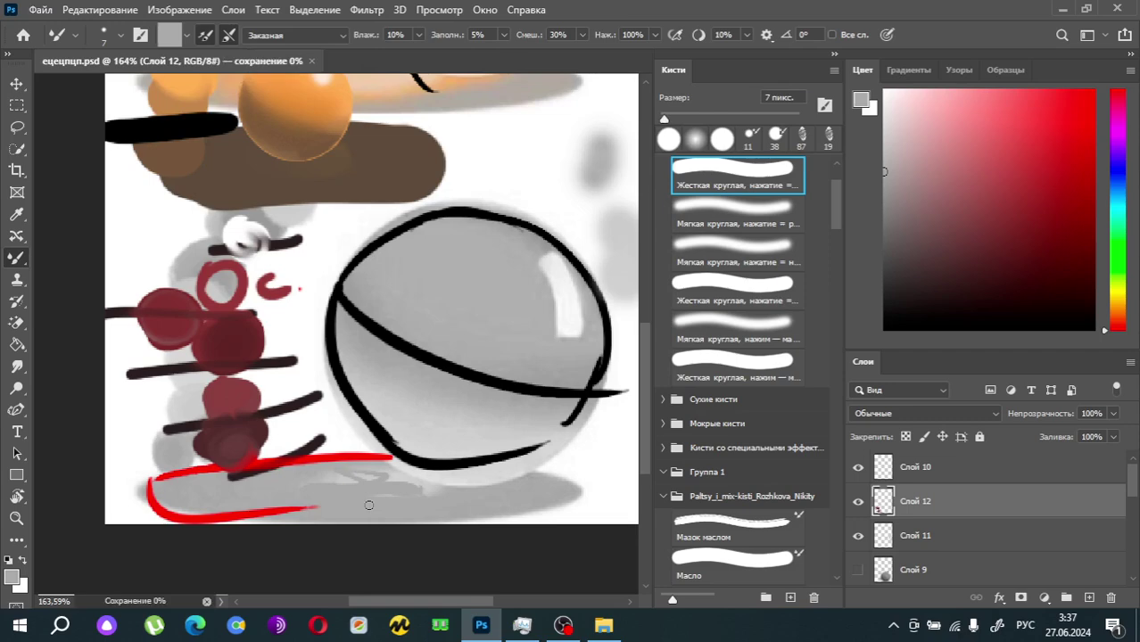
{"action": "key", "text": "i"}
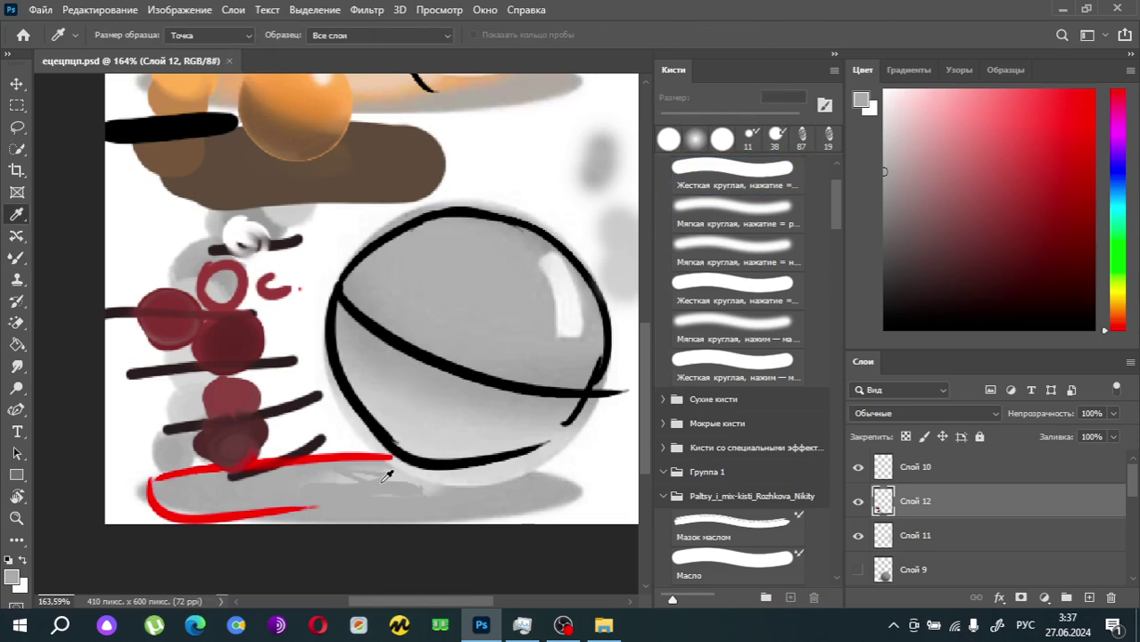
Step: Sample the light gray near the gray ball's lower edge, try a short stroke on the ball, and undo it
{"action": "left_click", "coordinate": [421, 417]}
{"action": "key", "text": "b"}
{"action": "mouse_move", "coordinate": [455, 335]}
{"action": "left_mouse_down"}
{"action": "mouse_move", "coordinate": [412, 298]}
{"action": "mouse_move", "coordinate": [482, 329]}
{"action": "left_mouse_up"}
{"action": "key", "text": "ctrl+z"}
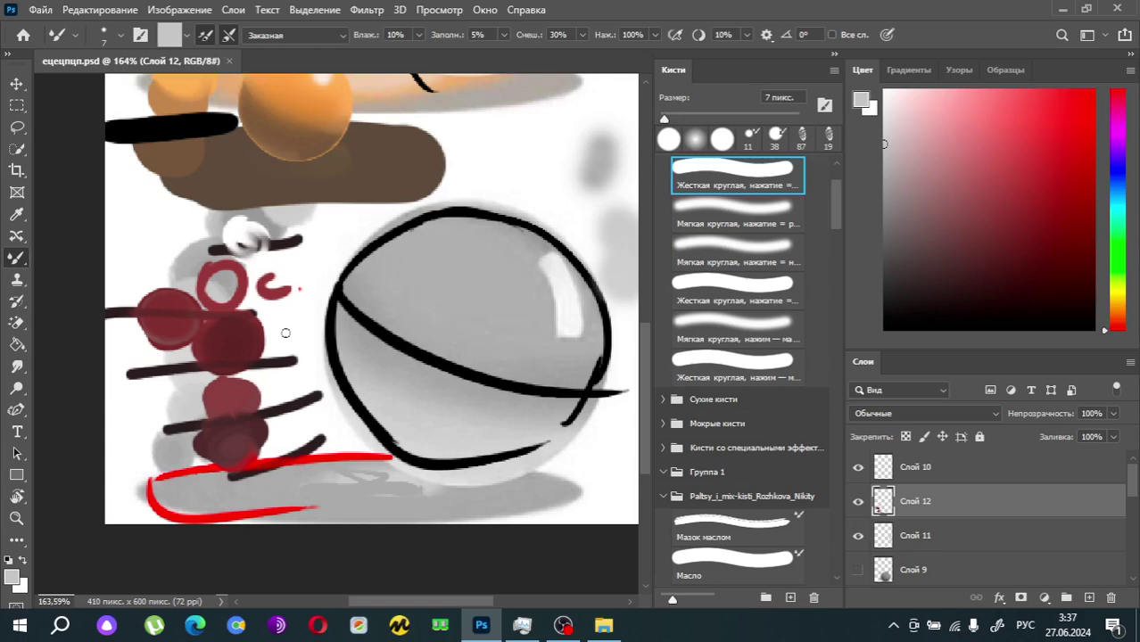
Step: Try a broad dusty-pink stroke over the lower swatches and cast shadow with a 106 px brush, and undo it
{"action": "left_click_drag", "start_coordinate": [955, 237], "coordinate": [923, 176]}
{"action": "left_click", "coordinate": [731, 119]}
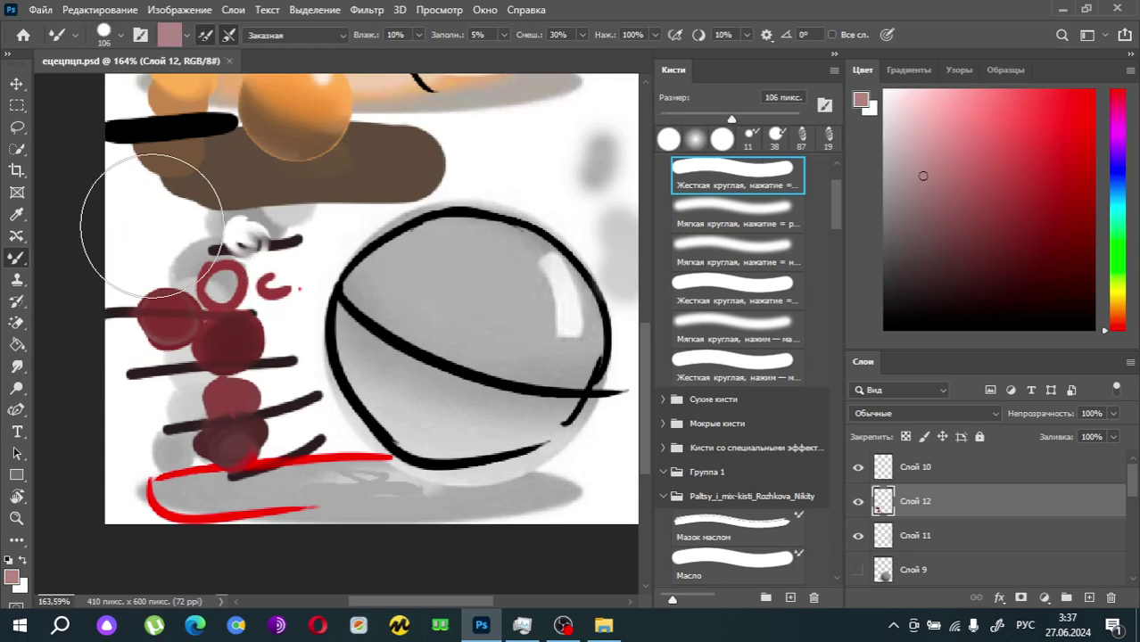
{"action": "left_click_drag", "start_coordinate": [152, 229], "coordinate": [157, 407]}
{"action": "key", "text": "ctrl+z"}
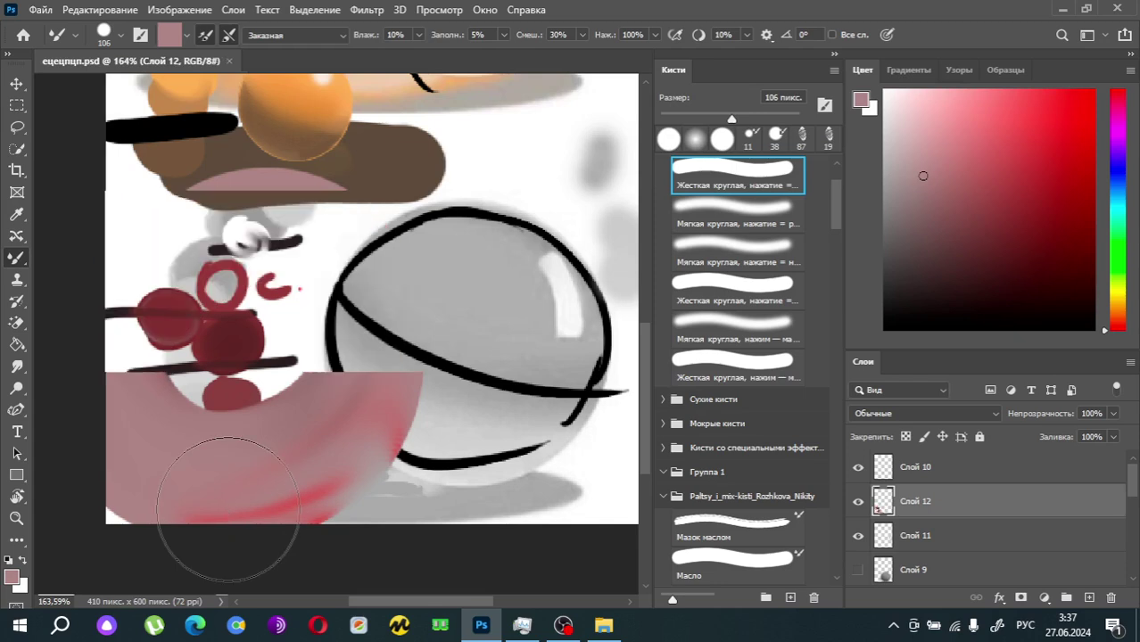
Step: Set the brush to 12 px and replace the bright red color with the midtone sampled from the gray ball
{"action": "left_click_drag", "start_coordinate": [1025, 160], "coordinate": [1076, 99]}
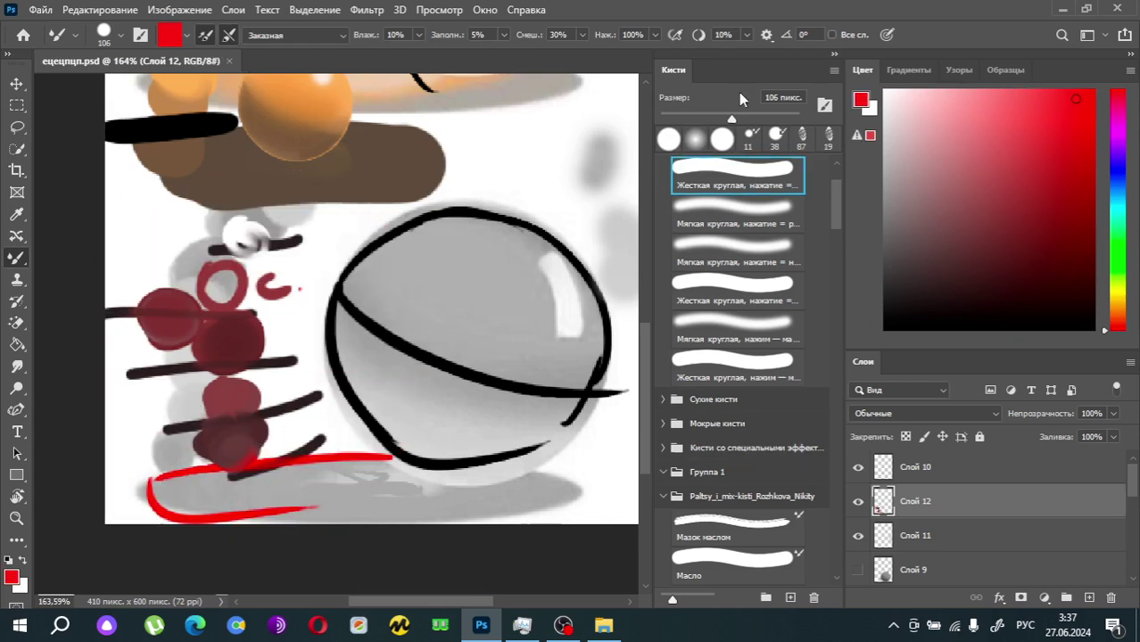
{"action": "left_click", "coordinate": [668, 119]}
{"action": "scroll", "coordinate": [413, 304], "scroll_direction": "up", "scroll_amount": 2}
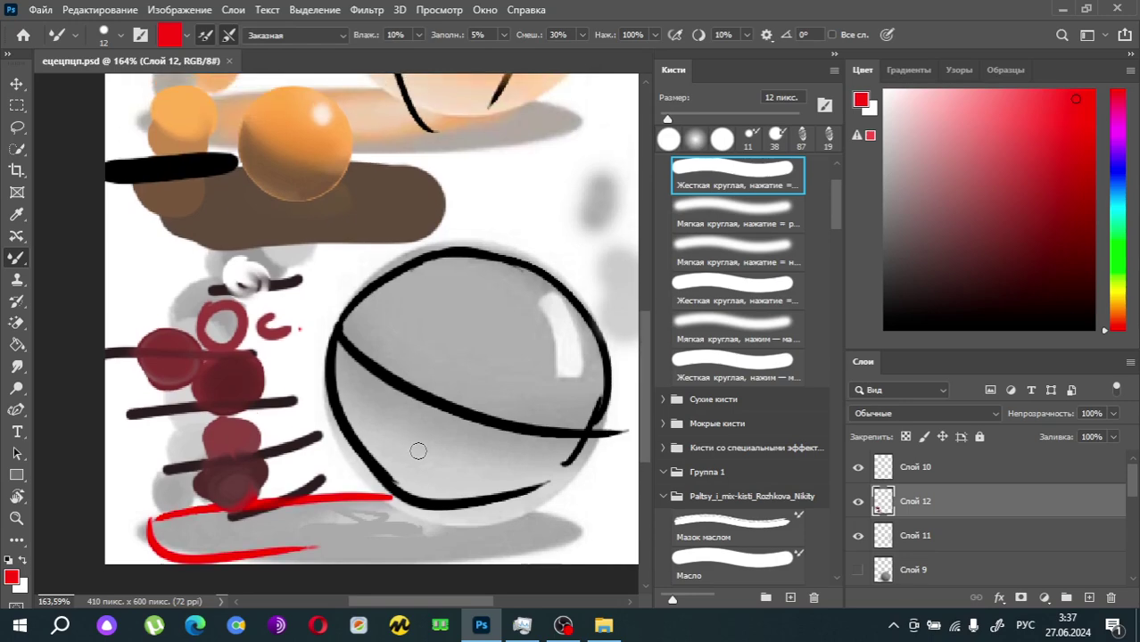
{"action": "left_click", "coordinate": [482, 348], "text": "alt"}
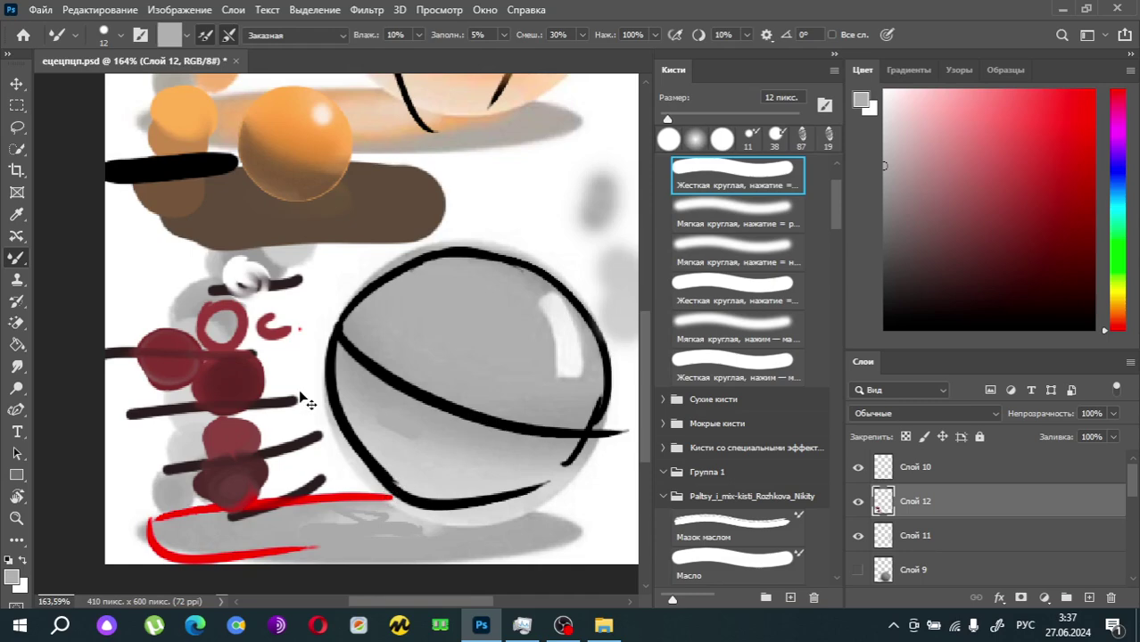
{"action": "key", "text": "i"}
{"action": "key", "text": "b"}
{"action": "scroll", "coordinate": [463, 339], "scroll_direction": "up", "scroll_amount": 2}
{"action": "scroll", "coordinate": [463, 340], "scroll_direction": "down", "scroll_amount": 1}
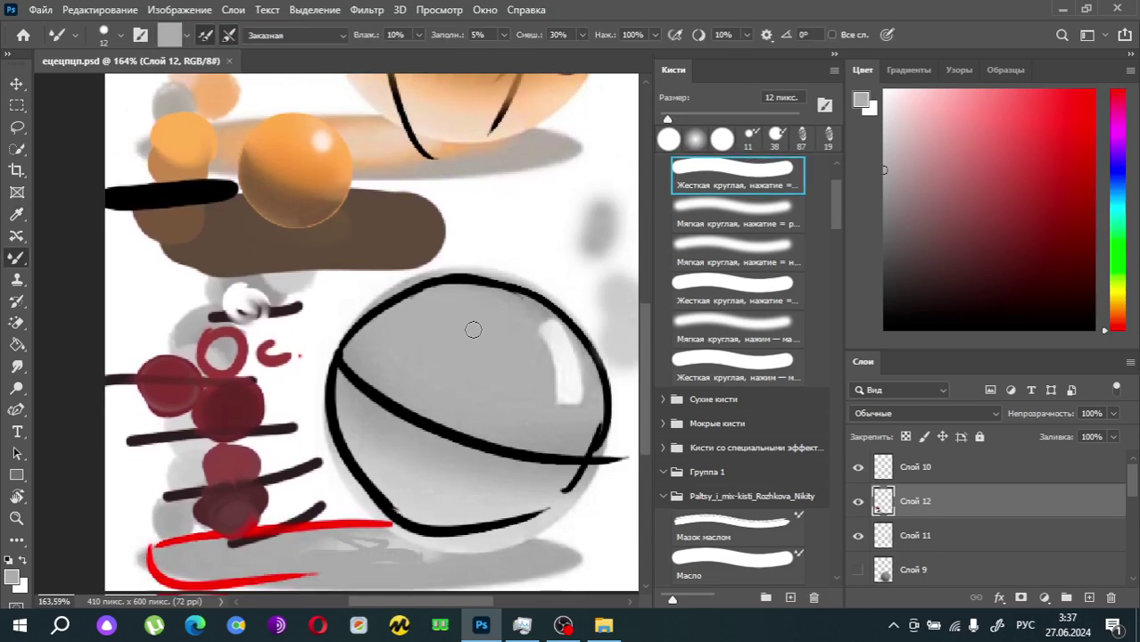
Step: Sample the gray ball's white highlight, try a dab in the ball's lower shaded area, and undo it
{"action": "key", "text": "i"}
{"action": "left_click", "coordinate": [564, 348]}
{"action": "key", "text": "b"}
{"action": "left_click", "coordinate": [460, 475]}
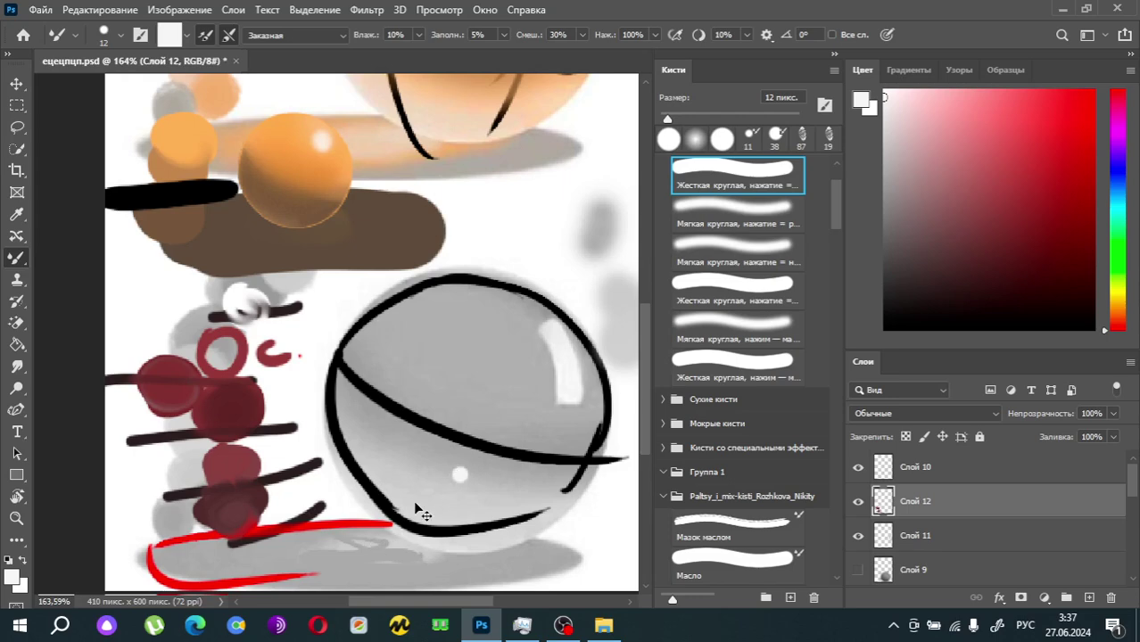
{"action": "left_click", "coordinate": [437, 467]}
{"action": "key", "text": "ctrl+z"}
{"action": "scroll", "coordinate": [425, 276], "scroll_direction": "up", "scroll_amount": 2}
{"action": "scroll", "coordinate": [306, 406], "scroll_direction": "down", "scroll_amount": 2}
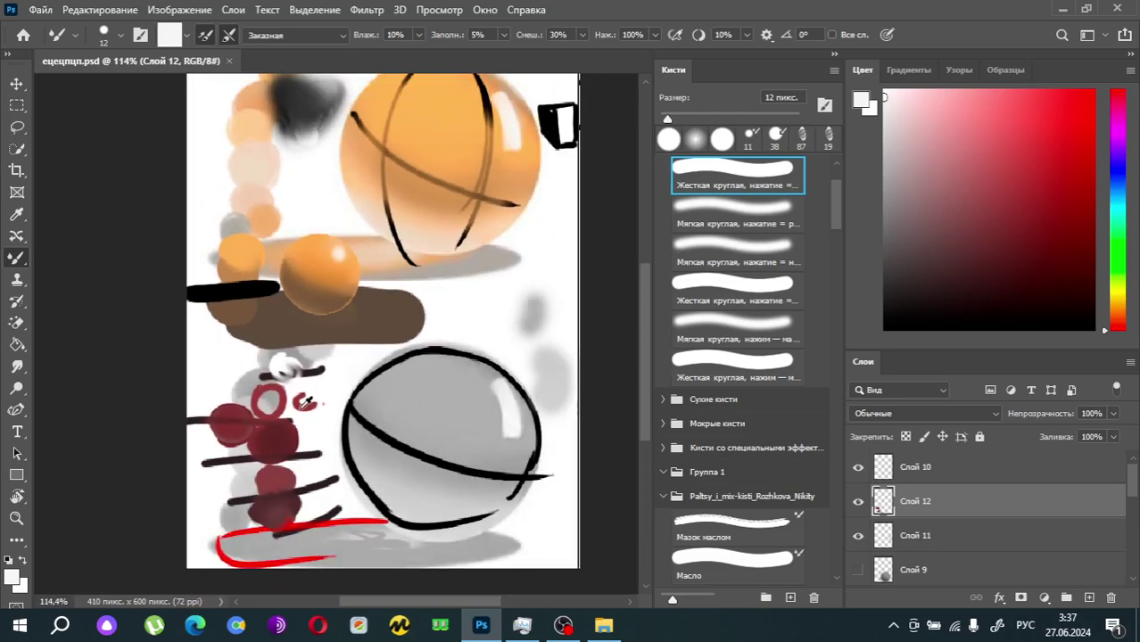
Step: Sample the small orange ball's brown shadow, lighten it to orange, try hard strokes along the ball's lower edge, and undo them
{"action": "scroll", "coordinate": [323, 355], "scroll_direction": "up", "scroll_amount": 3}
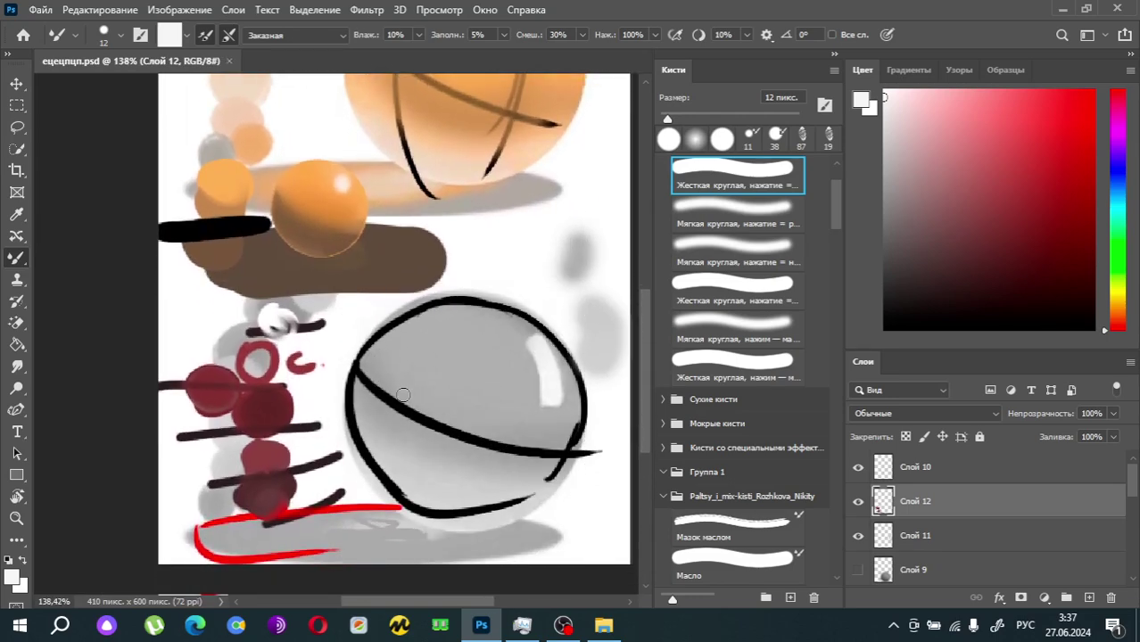
{"action": "scroll", "coordinate": [349, 247], "scroll_direction": "up", "scroll_amount": 2}
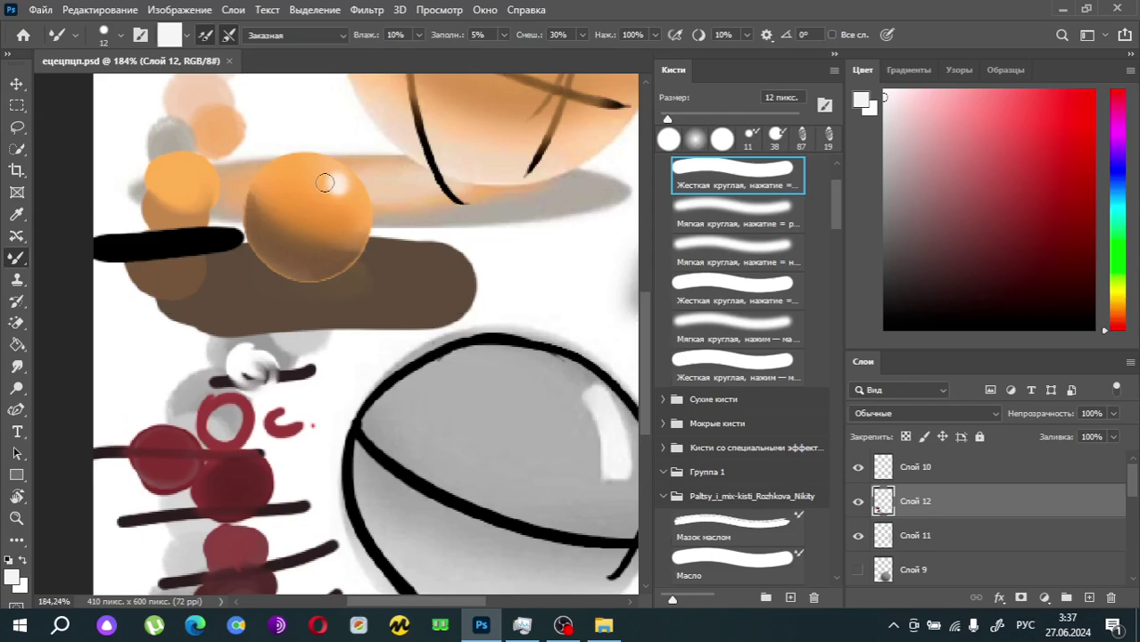
{"action": "key", "text": "i"}
{"action": "scroll", "coordinate": [295, 241], "scroll_direction": "down", "scroll_amount": 1}
{"action": "left_click", "coordinate": [298, 250]}
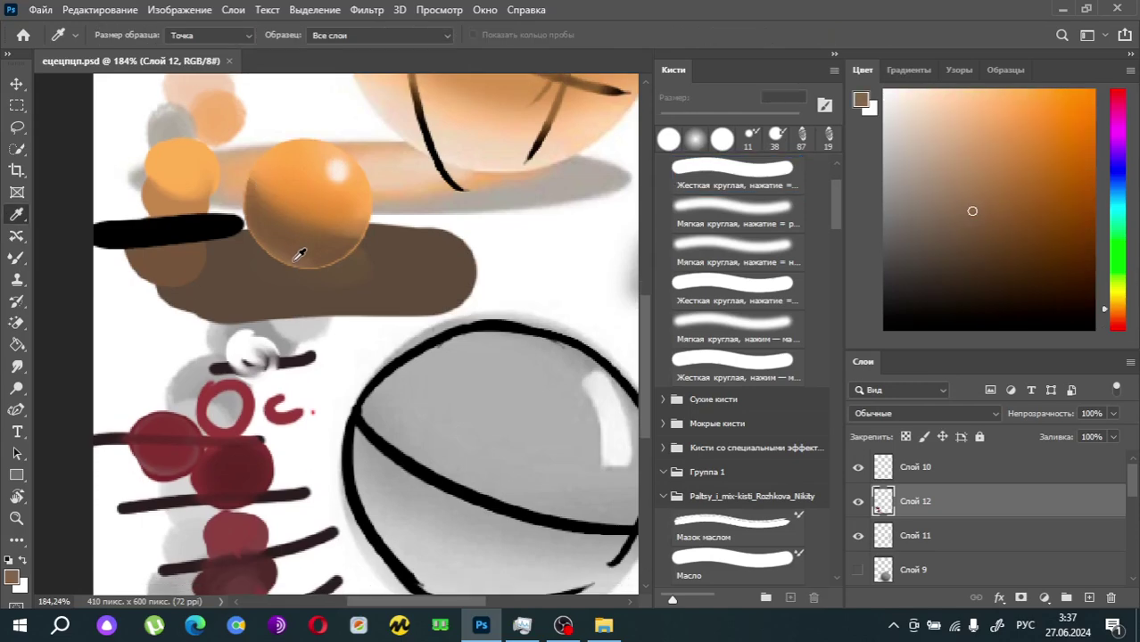
{"action": "key", "text": "b"}
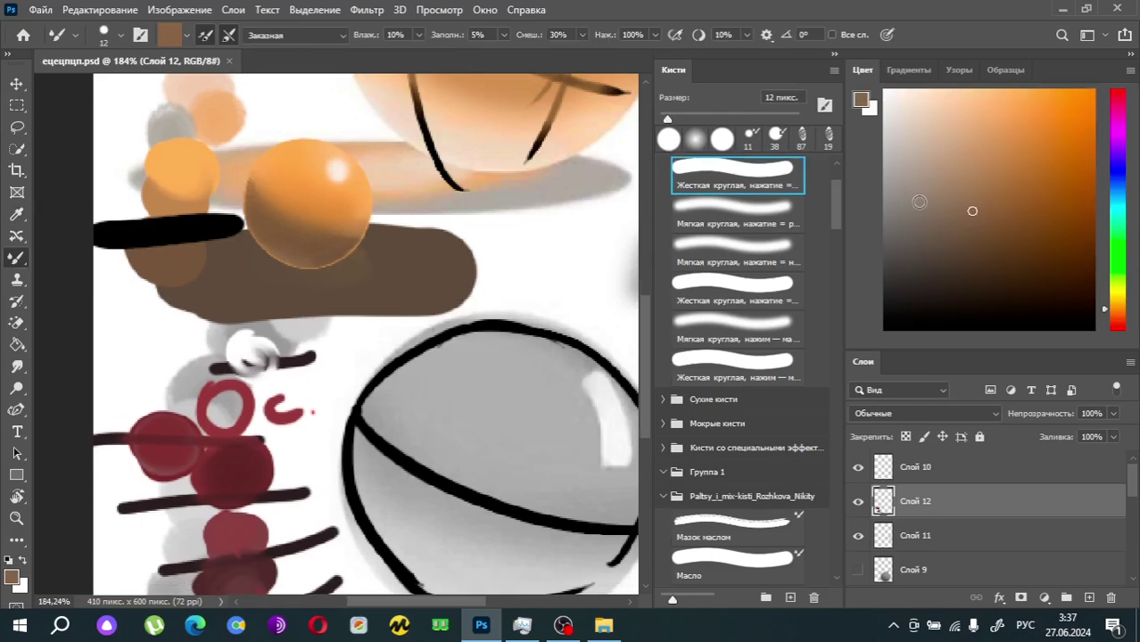
{"action": "left_click", "coordinate": [979, 188]}
{"action": "left_click", "coordinate": [1003, 138]}
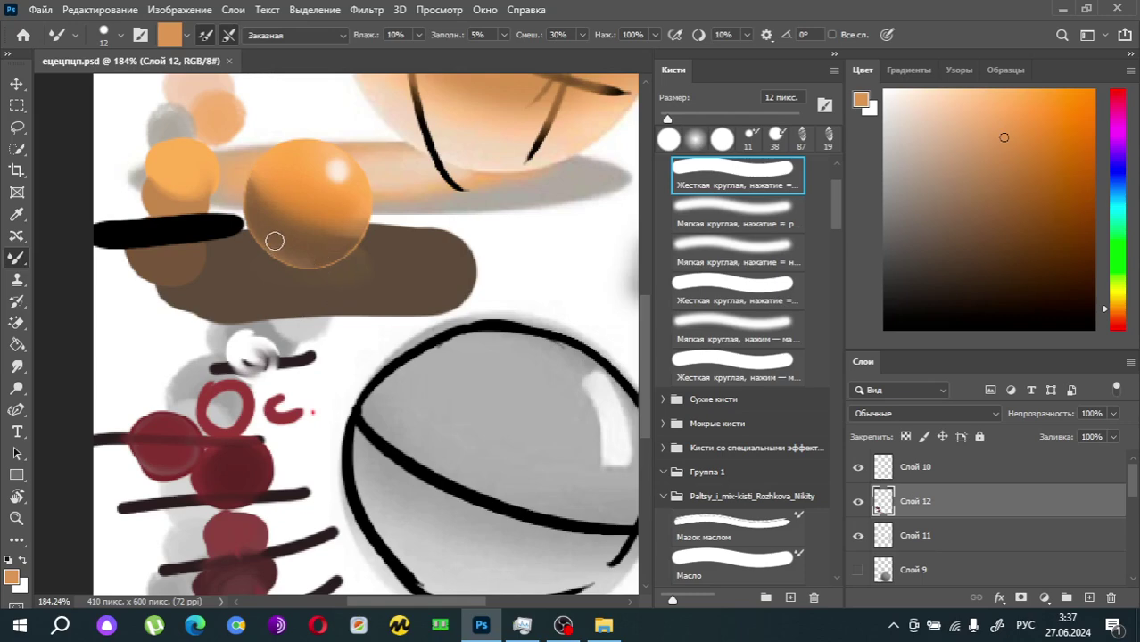
{"action": "left_click_drag", "start_coordinate": [252, 225], "coordinate": [322, 270]}
{"action": "left_click_drag", "start_coordinate": [370, 235], "coordinate": [542, 220]}
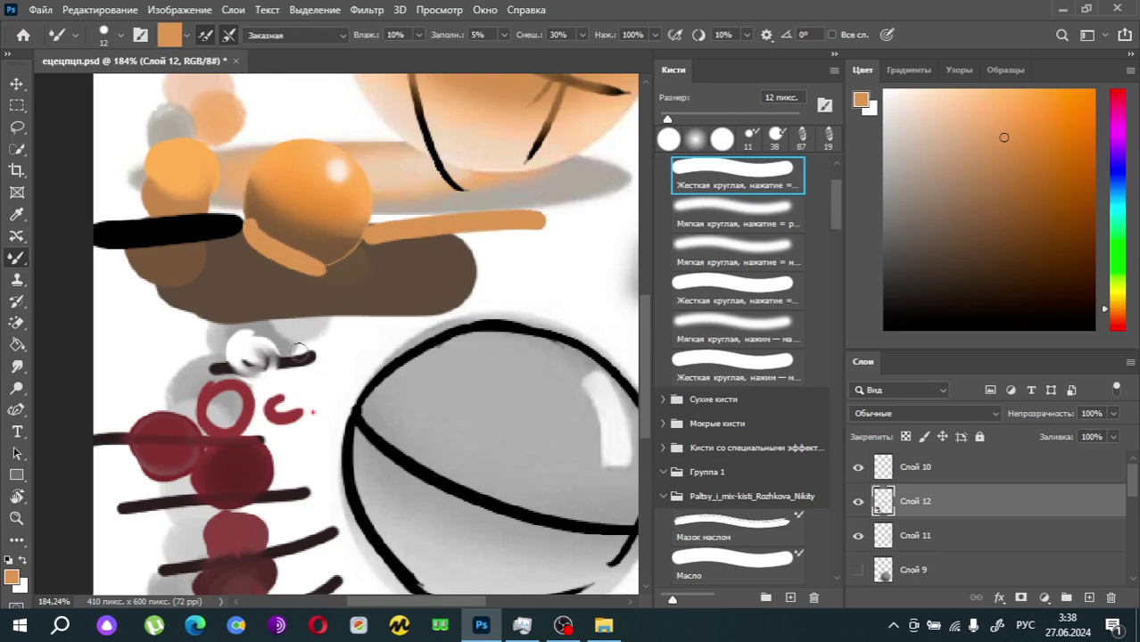
{"action": "key", "text": "ctrl+z"}
{"action": "key", "text": "ctrl+z"}
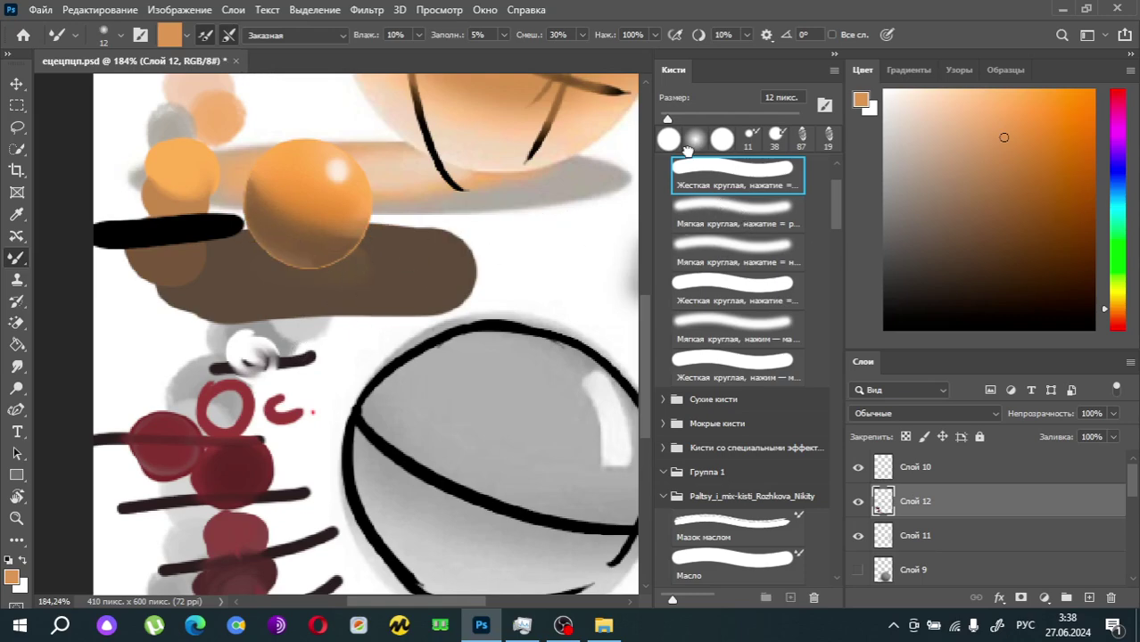
Step: With a 17 px soft round brush, paint muted orange reflected light along the small orange ball's lower edge and sample its shadow brown
{"action": "left_click", "coordinate": [743, 221]}
{"action": "left_click_drag", "start_coordinate": [247, 234], "coordinate": [326, 267]}
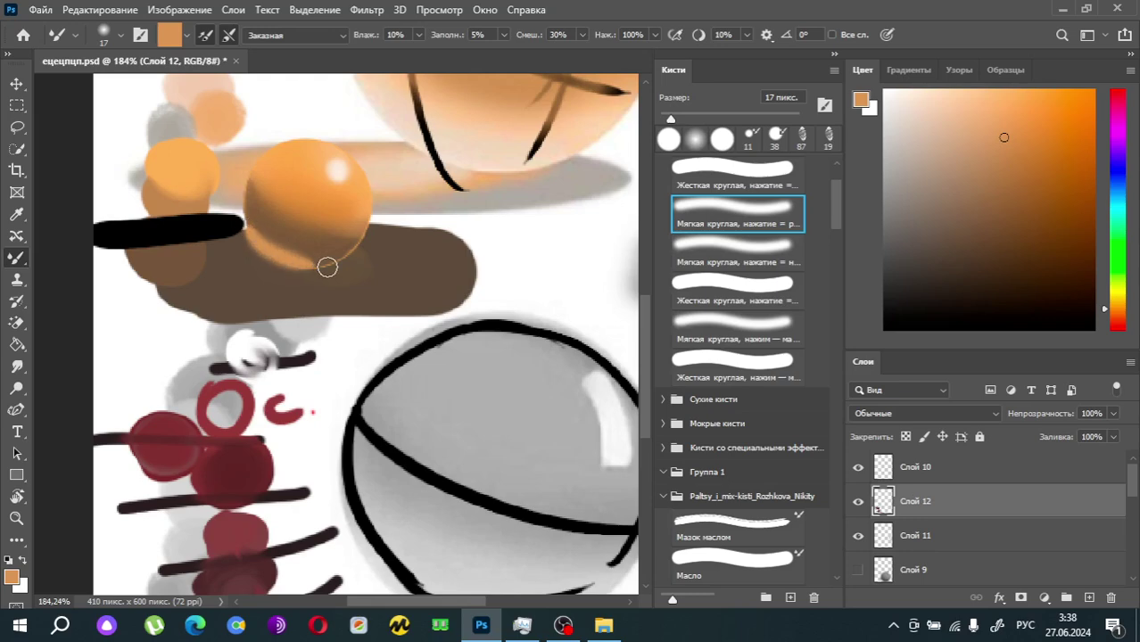
{"action": "key", "text": "ctrl+z"}
{"action": "left_click", "coordinate": [985, 145]}
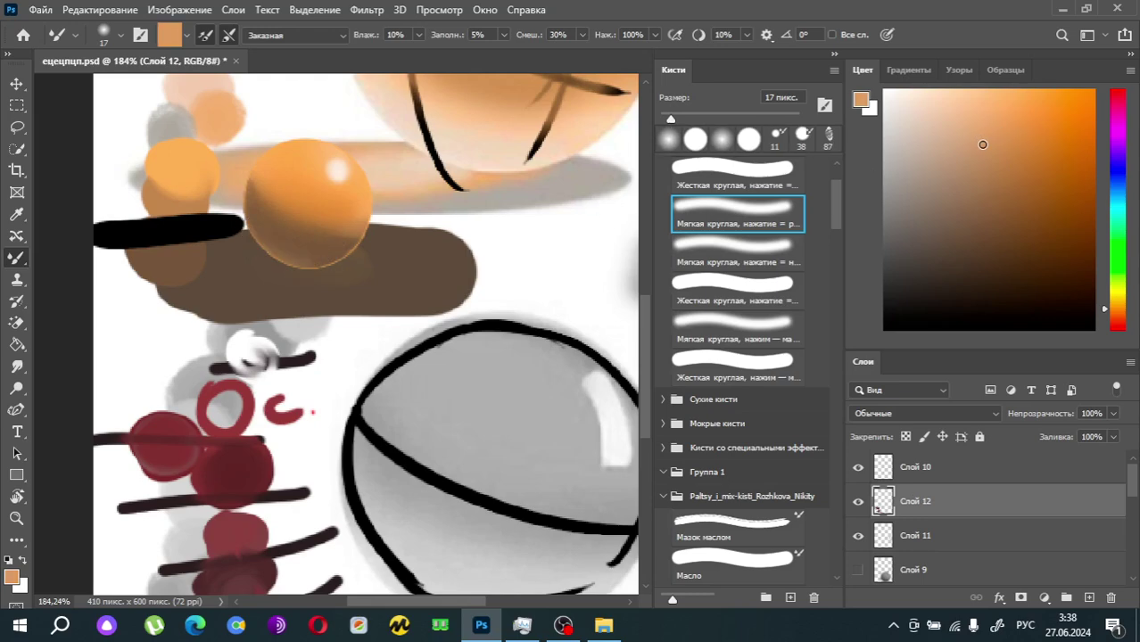
{"action": "left_click_drag", "start_coordinate": [265, 239], "coordinate": [332, 254]}
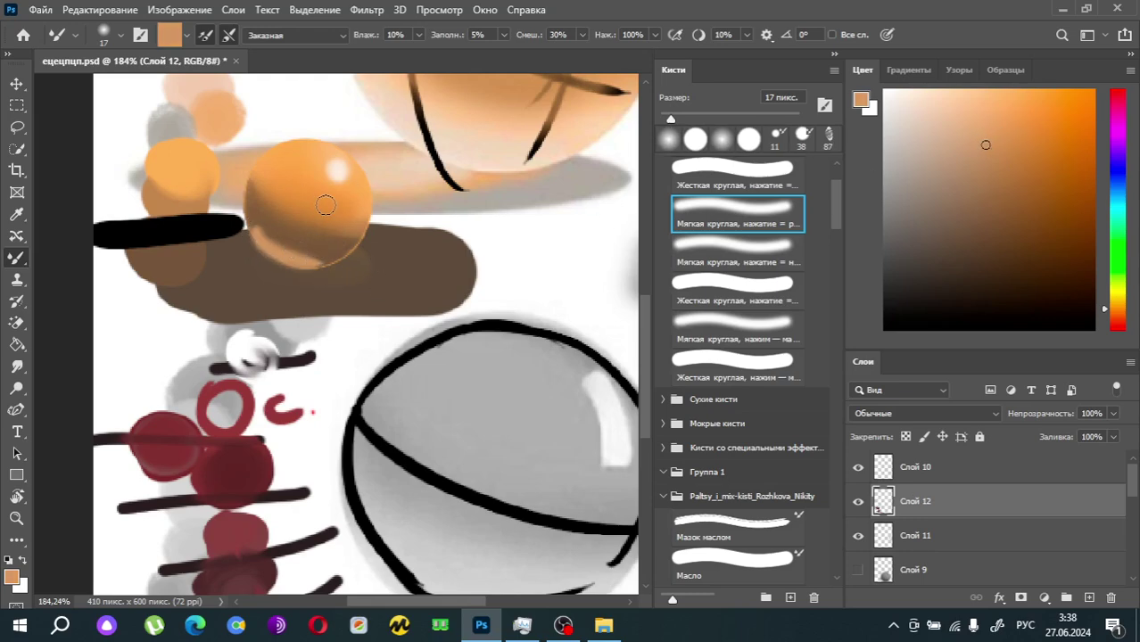
{"action": "left_click", "coordinate": [307, 234], "text": "alt"}
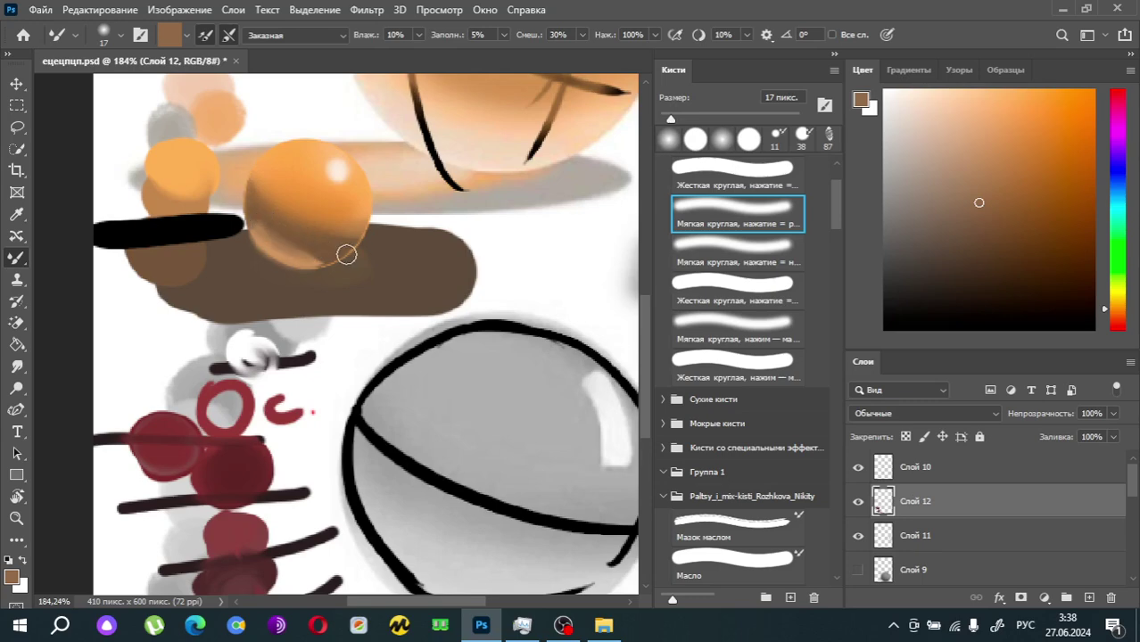
{"action": "scroll", "coordinate": [405, 249], "scroll_direction": "right", "scroll_amount": 2}
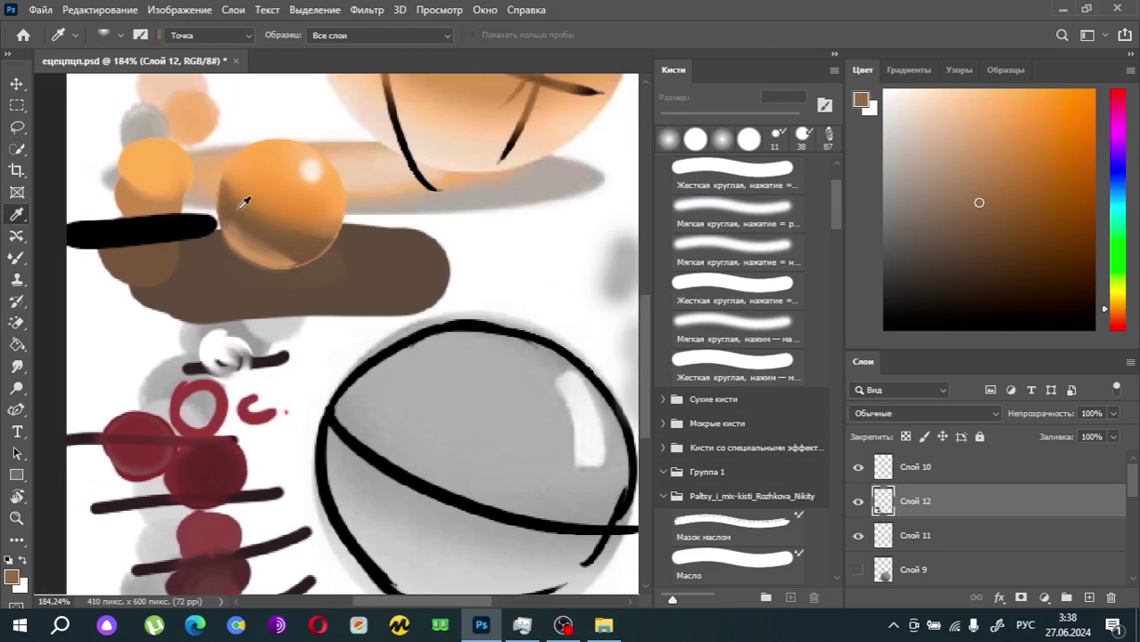
Step: Sample the small ball's orange, try moving the orange balls' layer Слой 4 downward, and undo the move
{"action": "left_click", "coordinate": [298, 203], "text": "alt"}
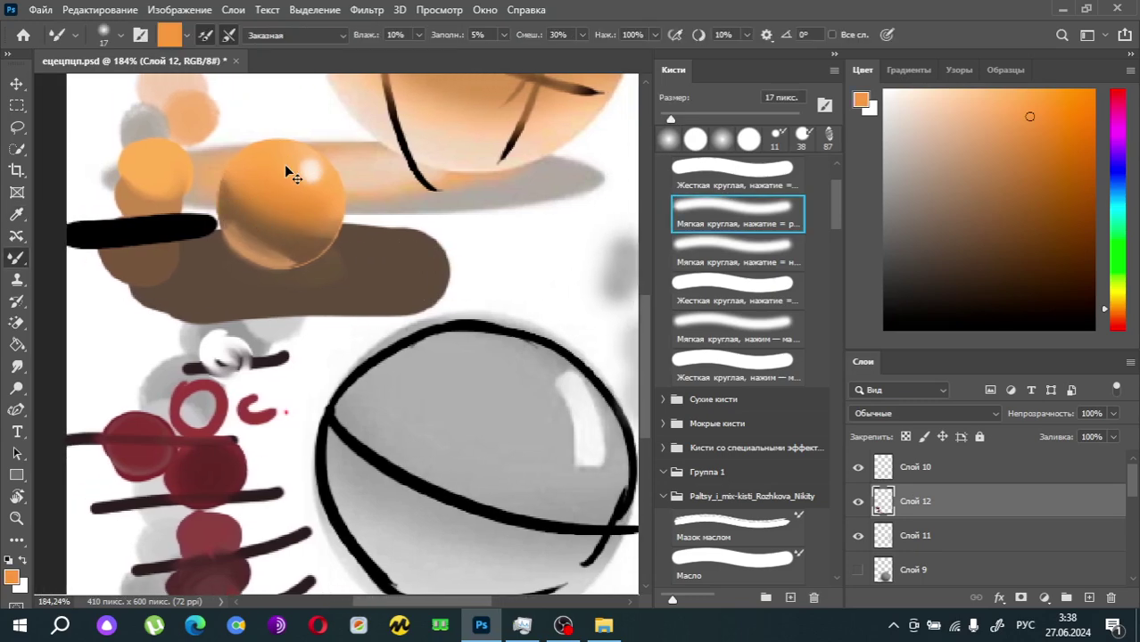
{"action": "left_click", "coordinate": [286, 166], "text": "ctrl"}
{"action": "left_click_drag", "start_coordinate": [284, 165], "coordinate": [326, 301]}
{"action": "scroll", "coordinate": [389, 203], "scroll_direction": "down", "scroll_amount": 3}
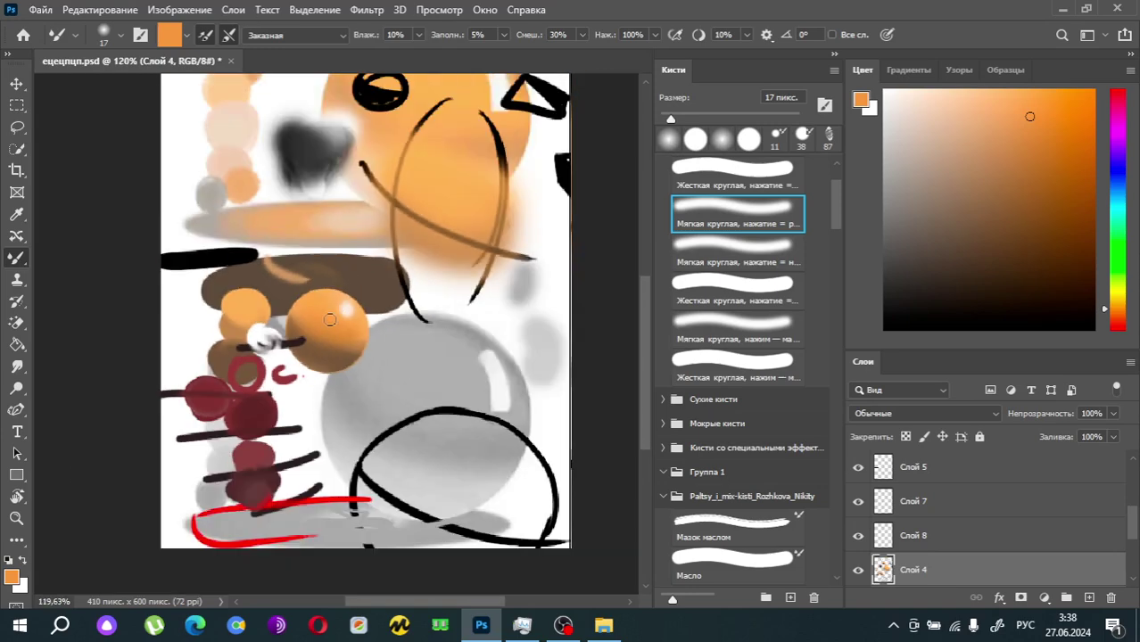
{"action": "left_click", "coordinate": [119, 12]}
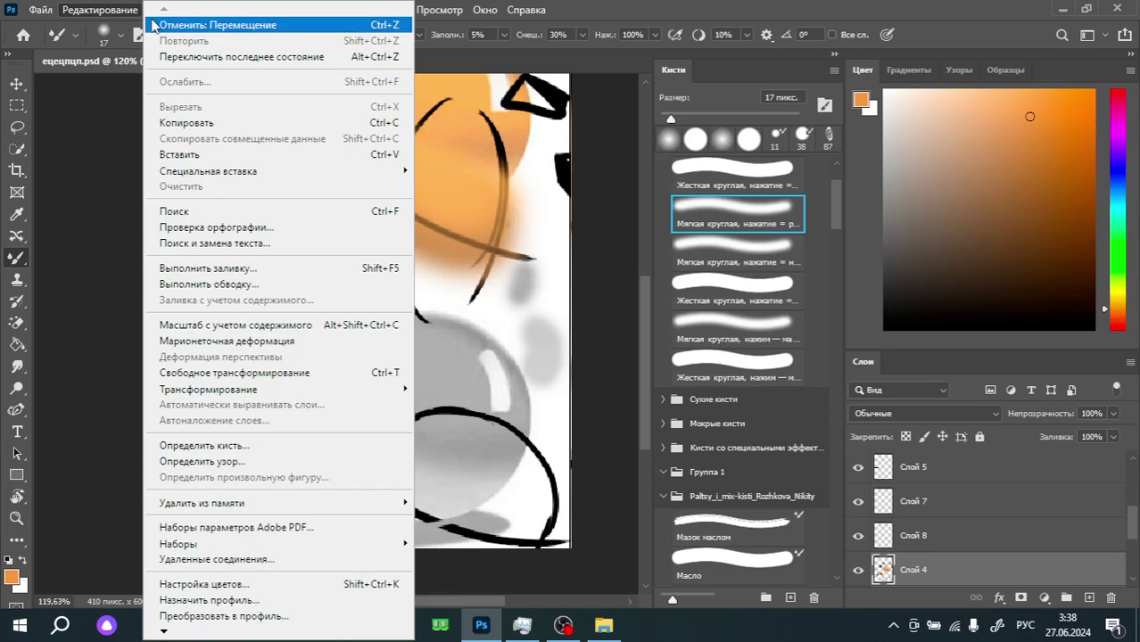
{"action": "left_click", "coordinate": [150, 25]}
Step: On layer Слой 10, draw a bright red horizontal line and an upward arrow over the peach swatches with a 6 px brush
{"action": "scroll", "coordinate": [547, 310], "scroll_direction": "up", "scroll_amount": 1}
{"action": "scroll", "coordinate": [540, 321], "scroll_direction": "up", "scroll_amount": 5}
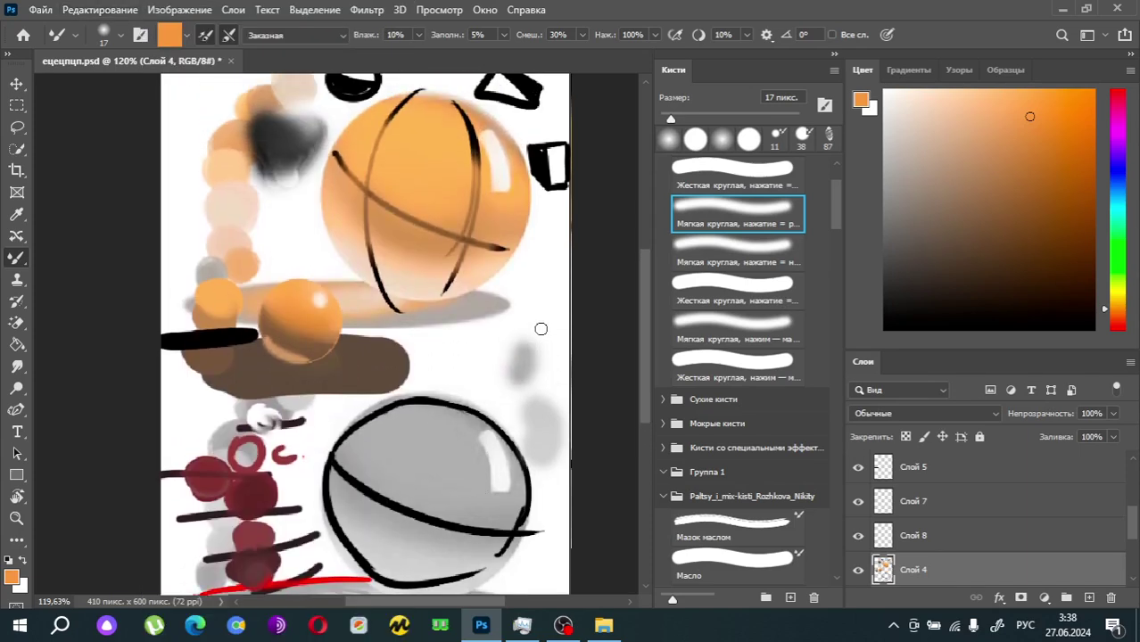
{"action": "scroll", "coordinate": [553, 321], "scroll_direction": "right", "scroll_amount": 3}
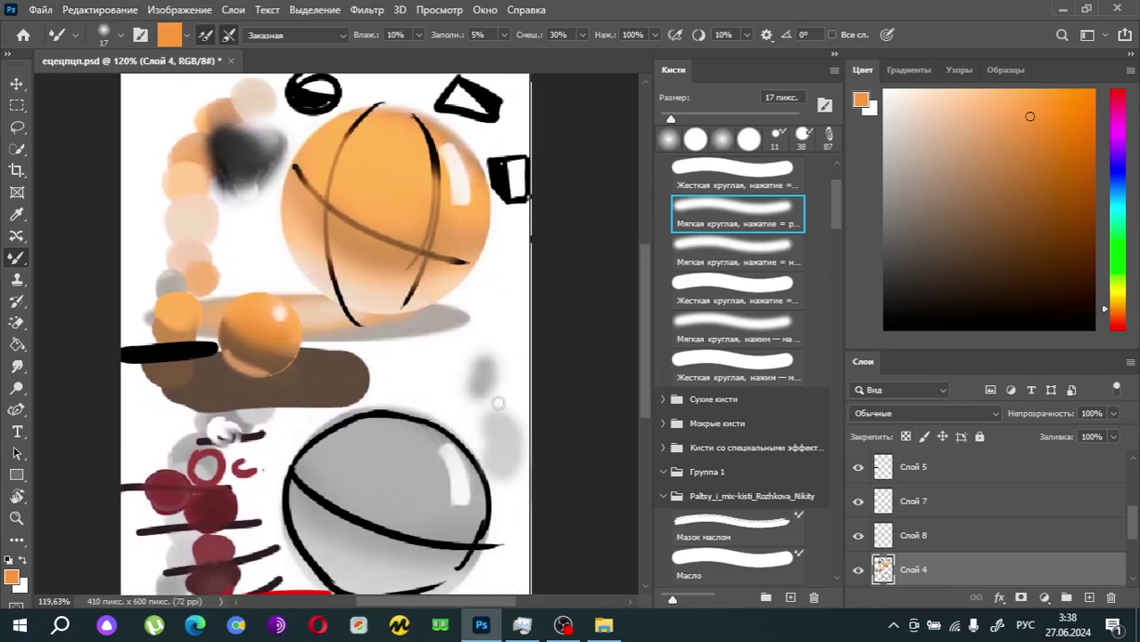
{"action": "scroll", "coordinate": [496, 406], "scroll_direction": "left", "scroll_amount": 3}
{"action": "scroll", "coordinate": [1030, 538], "scroll_direction": "up", "scroll_amount": 3}
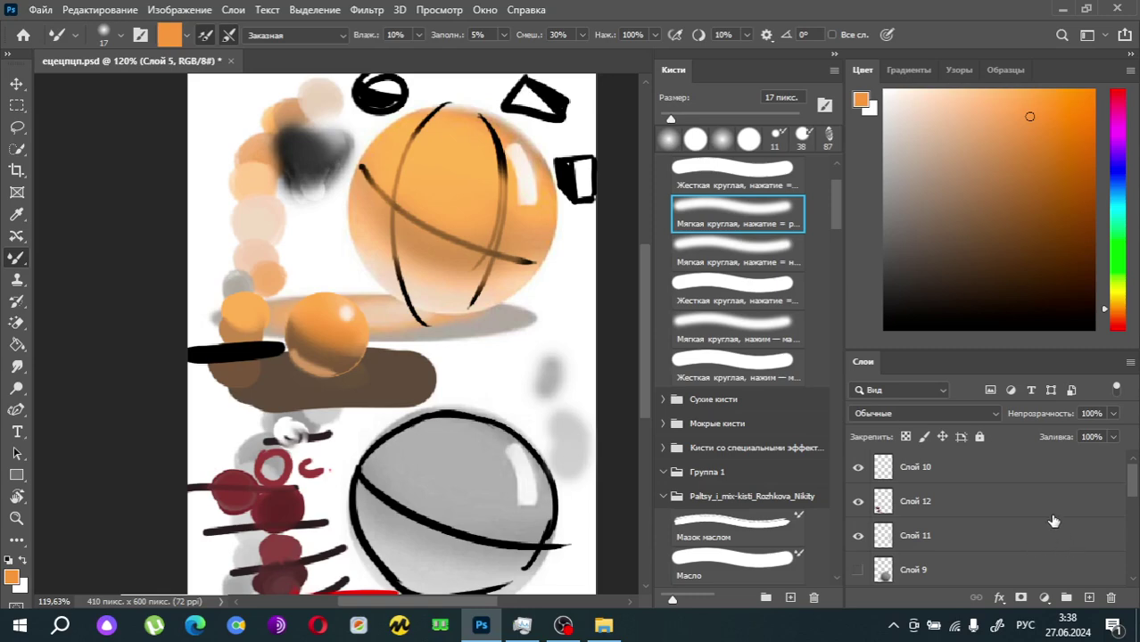
{"action": "left_click", "coordinate": [1060, 480]}
{"action": "left_click", "coordinate": [1115, 94]}
{"action": "left_click", "coordinate": [1085, 102]}
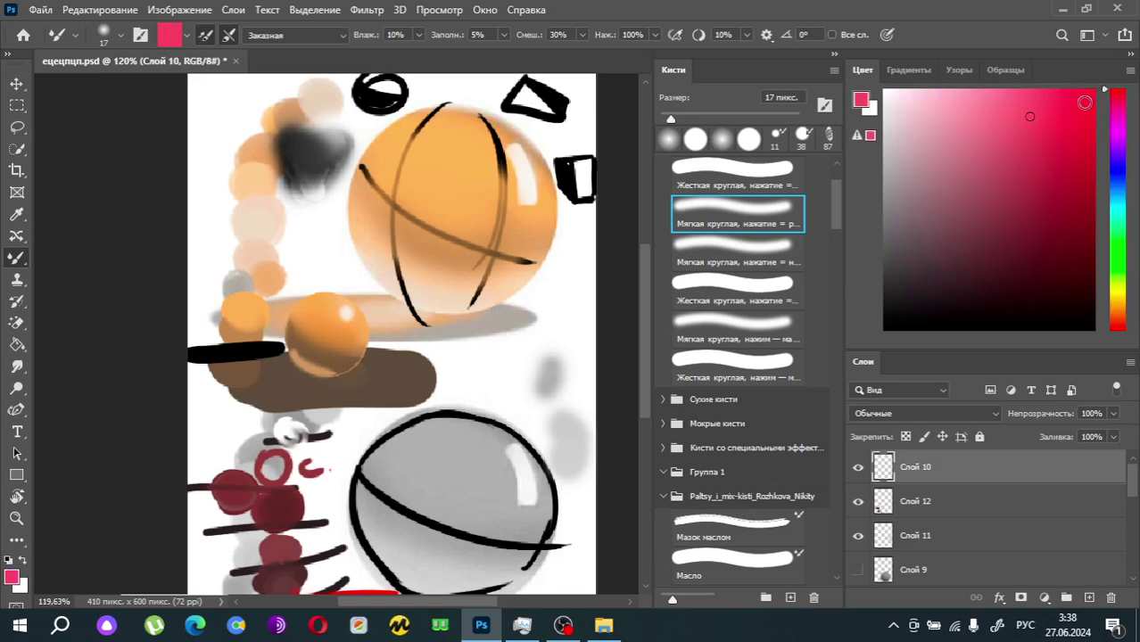
{"action": "left_click", "coordinate": [1091, 91]}
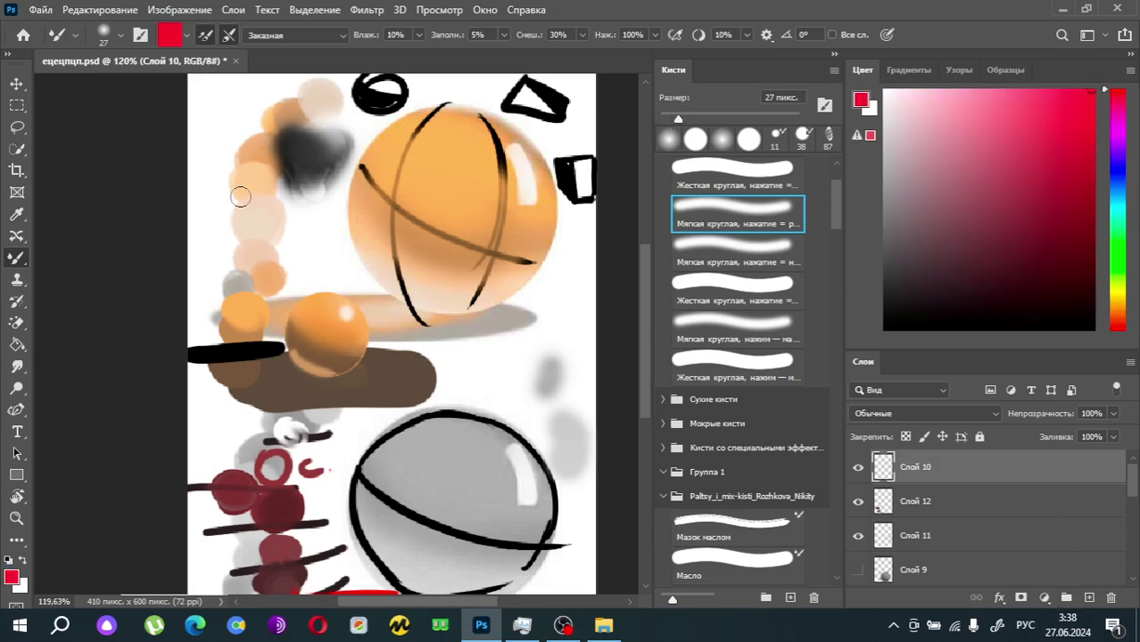
{"action": "left_click", "coordinate": [663, 118]}
{"action": "mouse_move", "coordinate": [308, 200]}
{"action": "left_mouse_down"}
{"action": "mouse_move", "coordinate": [221, 209]}
{"action": "mouse_move", "coordinate": [254, 175]}
{"action": "left_mouse_up"}
{"action": "left_click_drag", "start_coordinate": [253, 183], "coordinate": [260, 195]}
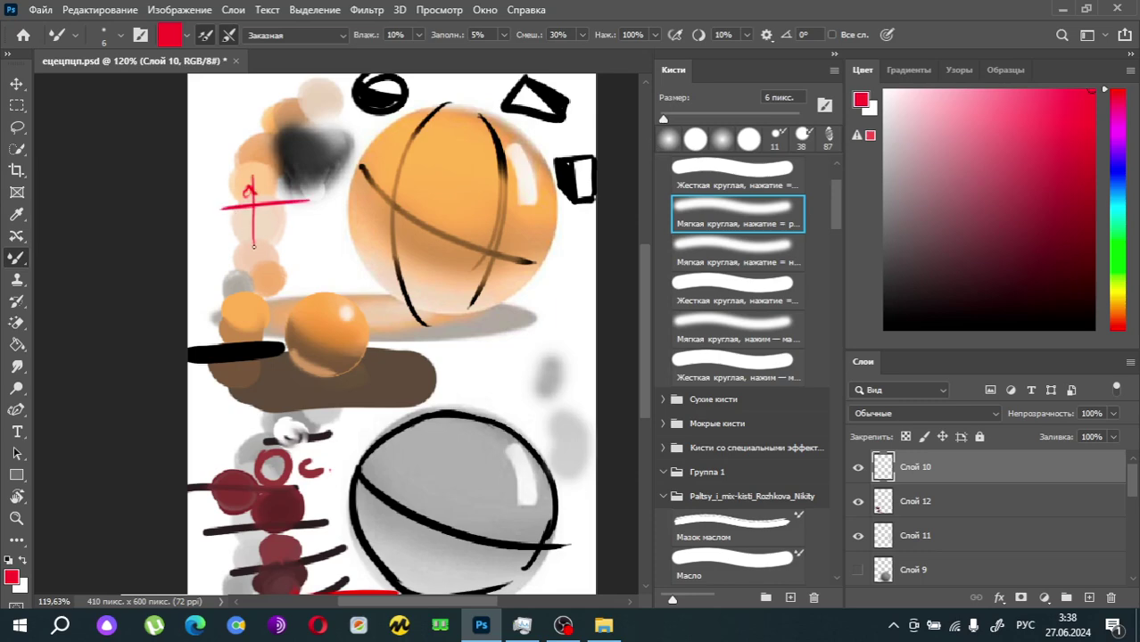
Step: Draw four more red horizontal lines across the orange ball's swatch column, two below and two above the first line
{"action": "left_click_drag", "start_coordinate": [285, 246], "coordinate": [211, 246]}
{"action": "left_click_drag", "start_coordinate": [288, 284], "coordinate": [206, 284]}
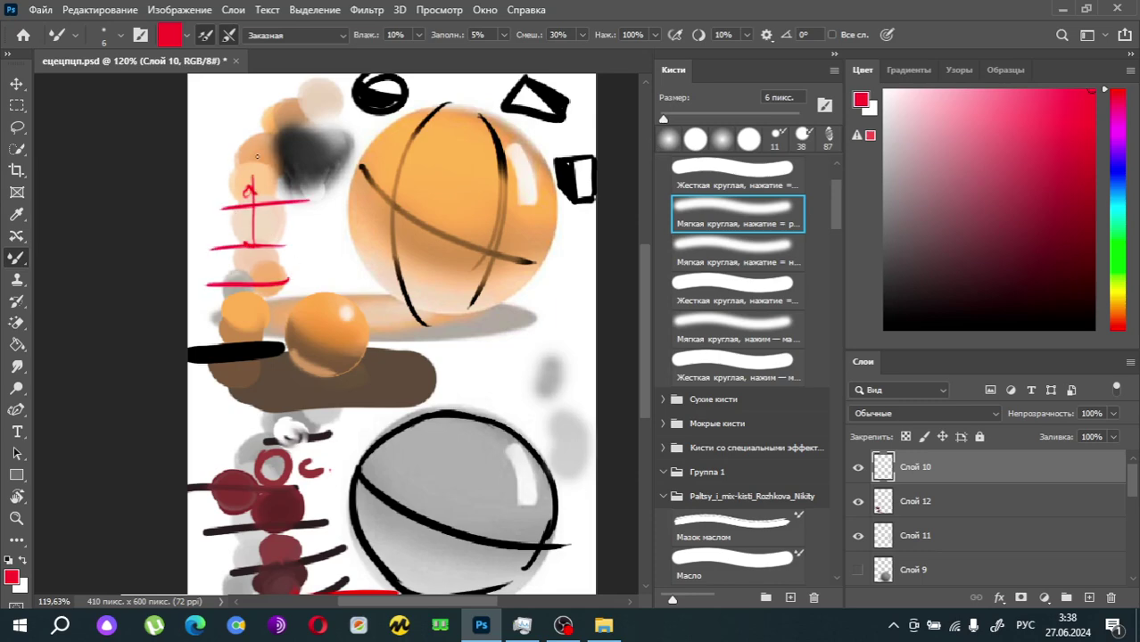
{"action": "left_click_drag", "start_coordinate": [286, 163], "coordinate": [212, 166]}
{"action": "left_click_drag", "start_coordinate": [295, 129], "coordinate": [206, 136]}
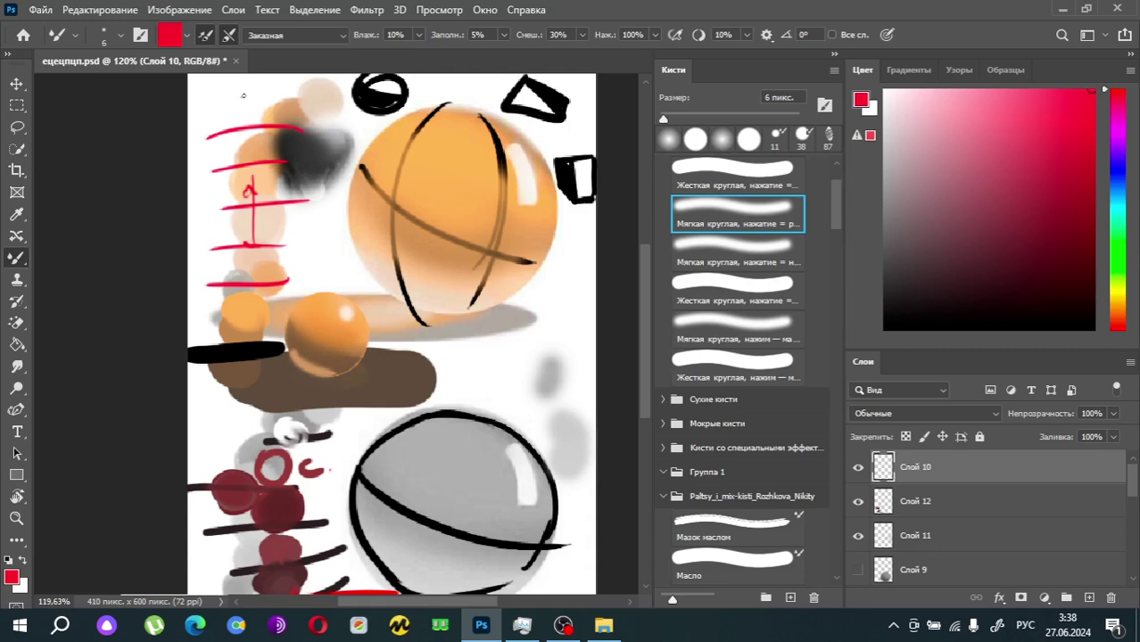
Step: Handwrite red letter labels in the bands of the swatch column, starting with Б, С, П and Т from the top down
{"action": "mouse_move", "coordinate": [243, 96]}
{"action": "left_mouse_down"}
{"action": "mouse_move", "coordinate": [227, 161]}
{"action": "mouse_move", "coordinate": [253, 195]}
{"action": "mouse_move", "coordinate": [246, 239]}
{"action": "left_mouse_up"}
{"action": "left_click_drag", "start_coordinate": [220, 217], "coordinate": [257, 215]}
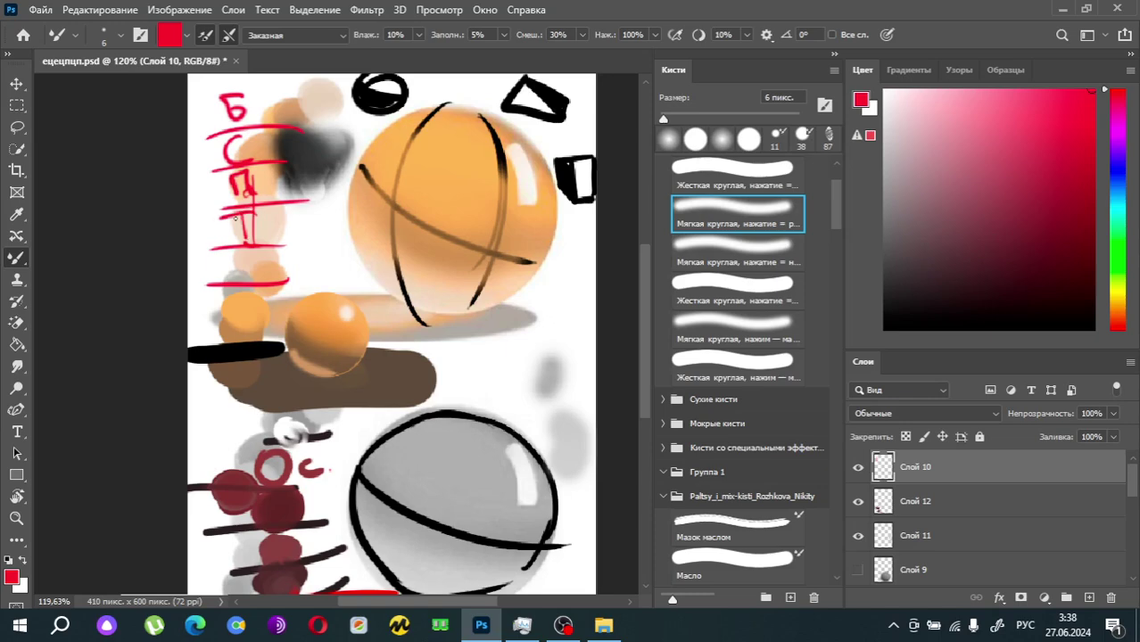
{"action": "mouse_move", "coordinate": [236, 254]}
{"action": "left_mouse_down"}
{"action": "mouse_move", "coordinate": [263, 281]}
{"action": "mouse_move", "coordinate": [281, 236]}
{"action": "mouse_move", "coordinate": [265, 314]}
{"action": "left_mouse_up"}
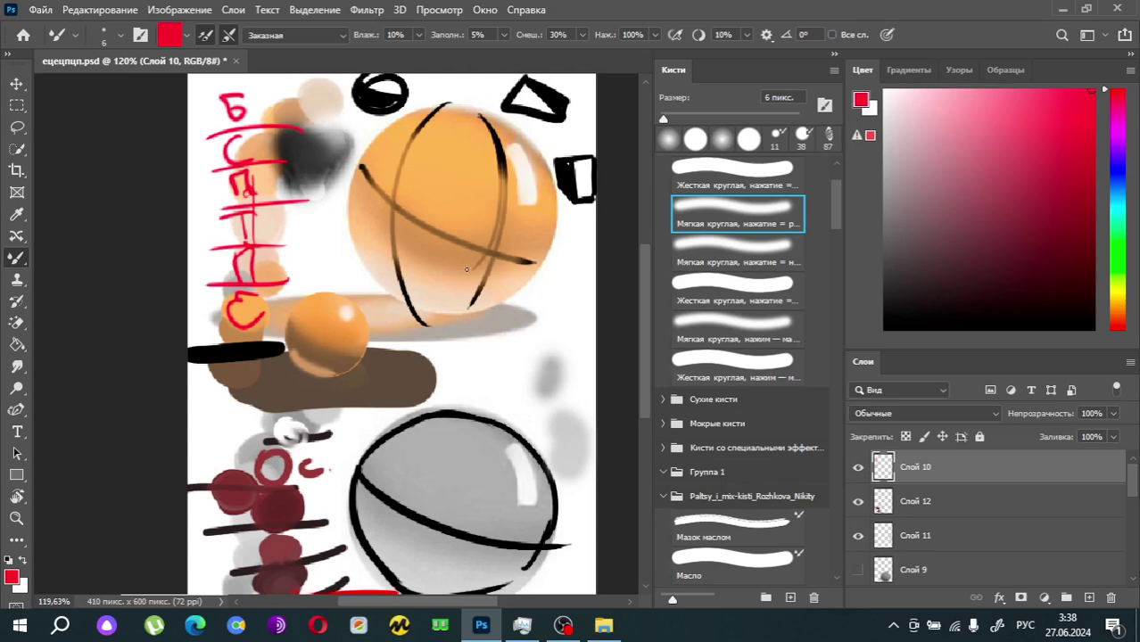
Step: Switch to bright green and draw an arrow from the small orange ball's lower edge down to the dark red swatch
{"action": "scroll", "coordinate": [466, 269], "scroll_direction": "down", "scroll_amount": 3}
{"action": "mouse_move", "coordinate": [1120, 132]}
{"action": "left_mouse_down"}
{"action": "mouse_move", "coordinate": [1122, 283]}
{"action": "mouse_move", "coordinate": [1120, 272]}
{"action": "left_mouse_up"}
{"action": "left_click_drag", "start_coordinate": [1077, 112], "coordinate": [1078, 29]}
{"action": "left_click_drag", "start_coordinate": [328, 270], "coordinate": [282, 366]}
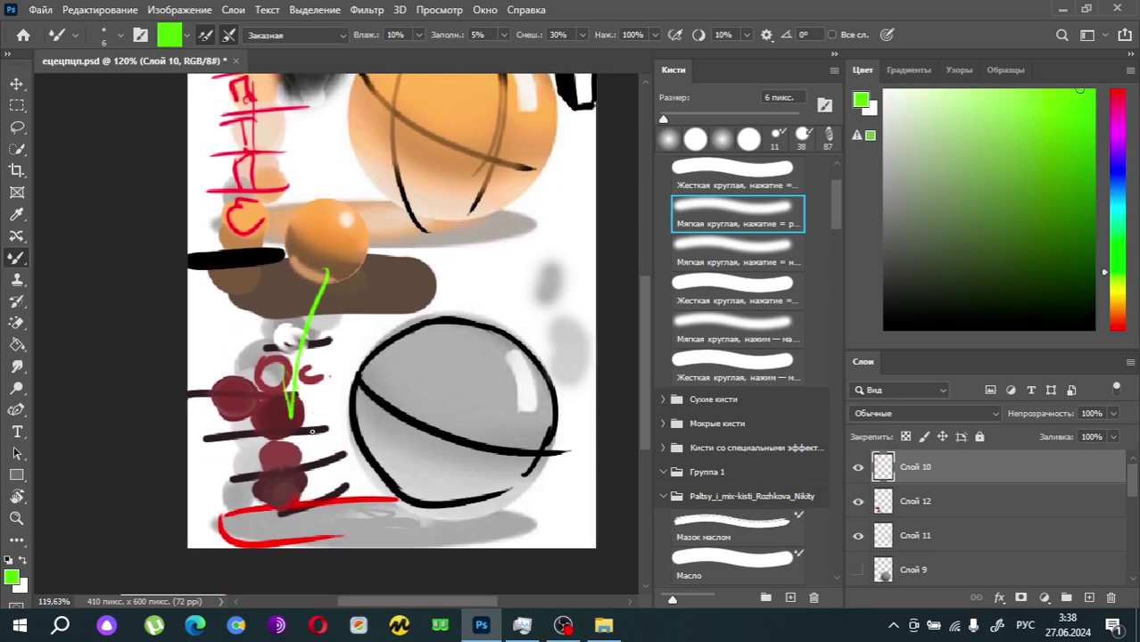
Step: Draw a second bright green arrow pointing down beside the lower dark red swatches
{"action": "left_click_drag", "start_coordinate": [303, 435], "coordinate": [336, 458]}
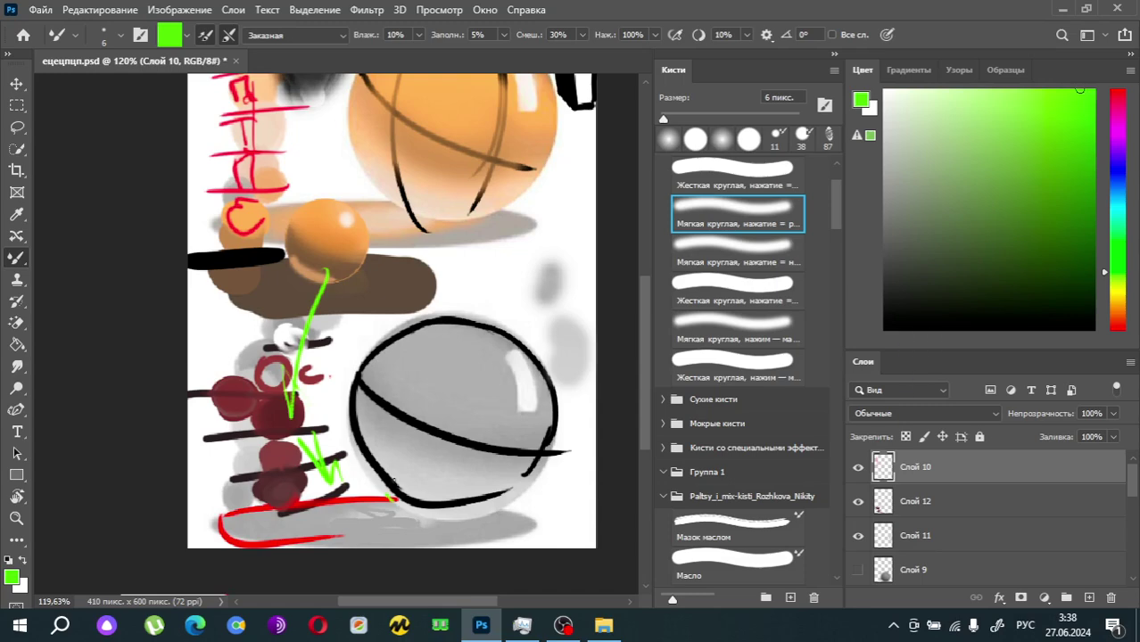
{"action": "mouse_move", "coordinate": [479, 523]}
{"action": "left_mouse_down"}
{"action": "mouse_move", "coordinate": [386, 508]}
{"action": "mouse_move", "coordinate": [423, 510]}
{"action": "left_mouse_up"}
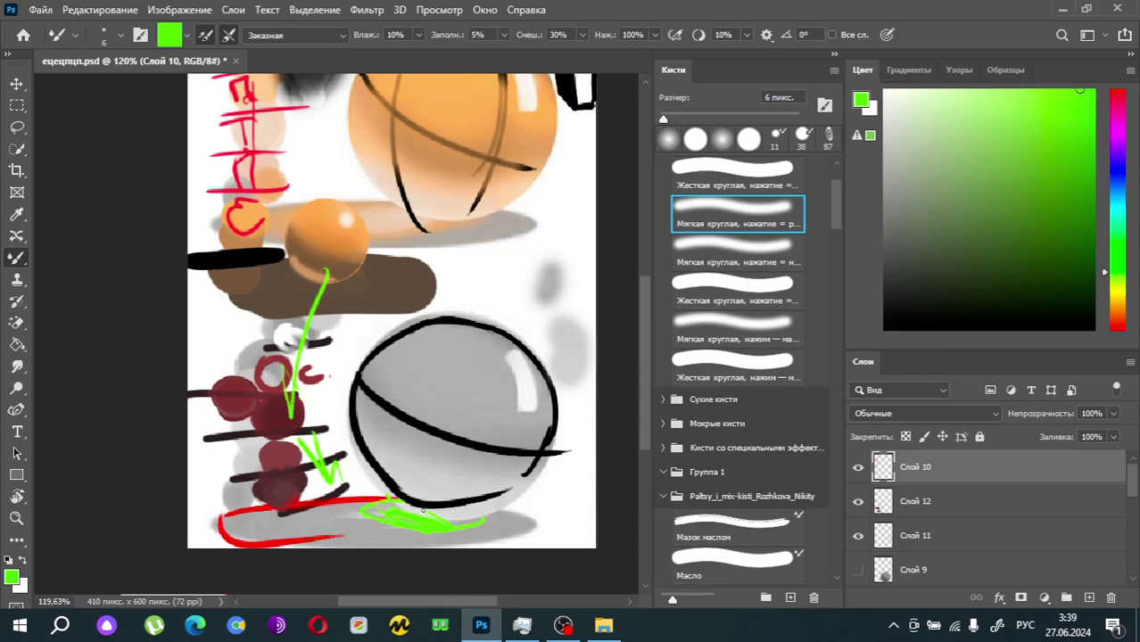
{"action": "key", "text": "ctrl+z"}
{"action": "key", "text": "ctrl+z"}
Step: Switch to near-black and paint contact shadows directly beneath the grey ball and the large orange ball
{"action": "scroll", "coordinate": [399, 501], "scroll_direction": "up", "scroll_amount": 3}
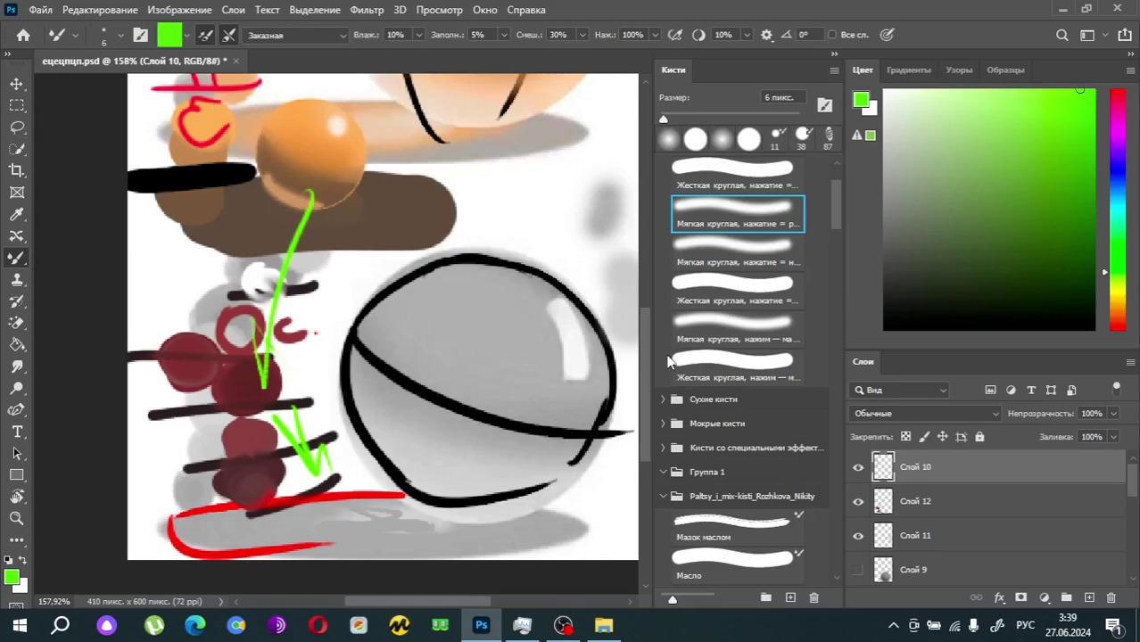
{"action": "scroll", "coordinate": [618, 402], "scroll_direction": "down", "scroll_amount": 2}
{"action": "left_click_drag", "start_coordinate": [946, 232], "coordinate": [883, 305]}
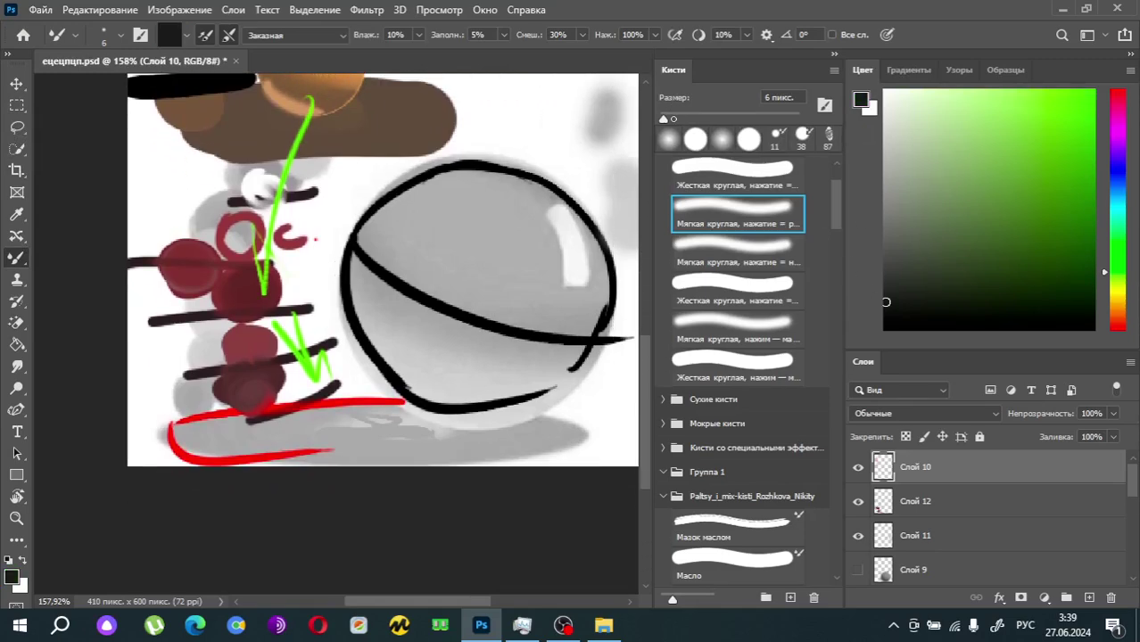
{"action": "mouse_move", "coordinate": [419, 405]}
{"action": "left_mouse_down"}
{"action": "mouse_move", "coordinate": [487, 429]}
{"action": "mouse_move", "coordinate": [519, 412]}
{"action": "left_mouse_up"}
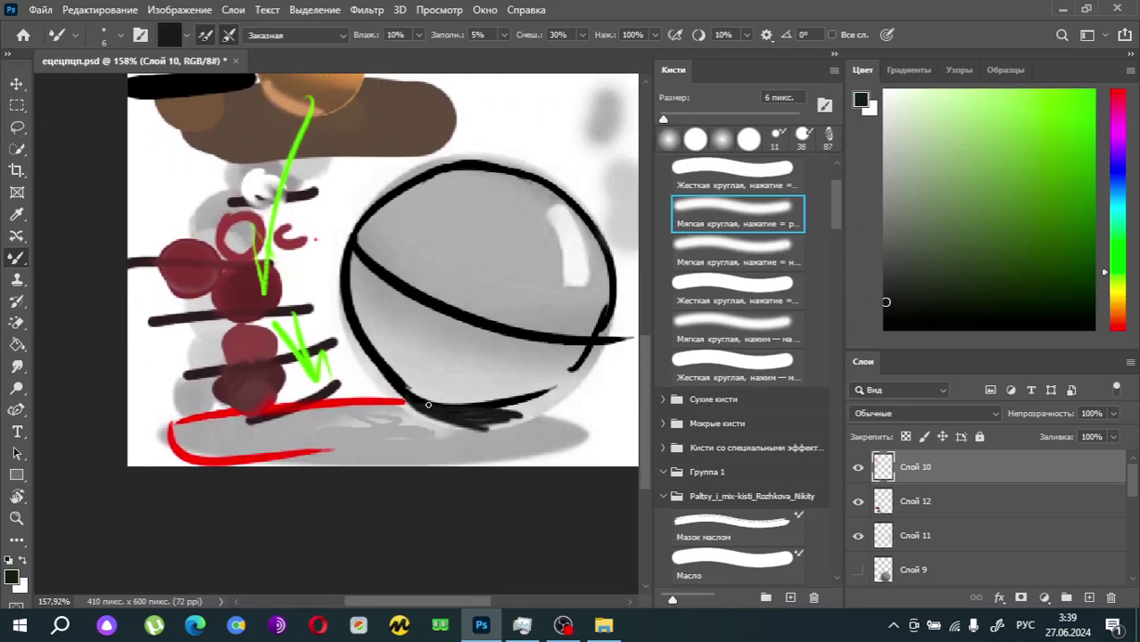
{"action": "scroll", "coordinate": [502, 330], "scroll_direction": "up", "scroll_amount": 1}
{"action": "scroll", "coordinate": [502, 330], "scroll_direction": "up", "scroll_amount": 6}
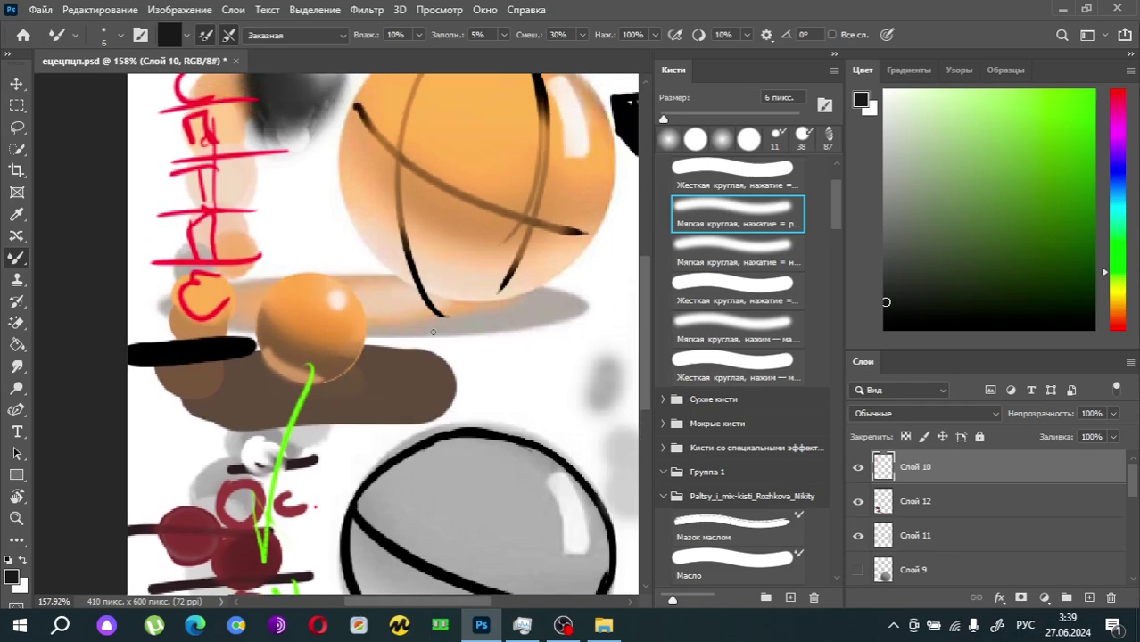
{"action": "left_click_drag", "start_coordinate": [402, 280], "coordinate": [471, 301]}
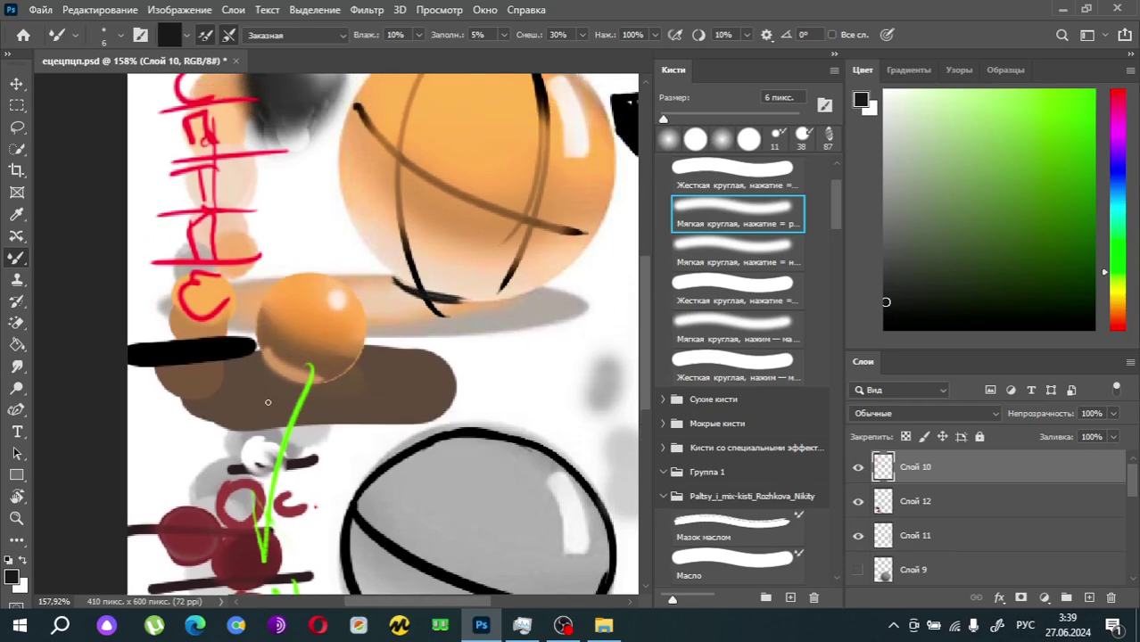
Step: Sample the tone under the small orange ball, adjust it to a dark brown and try a contact-shadow stroke there
{"action": "left_click", "coordinate": [299, 383], "text": "alt"}
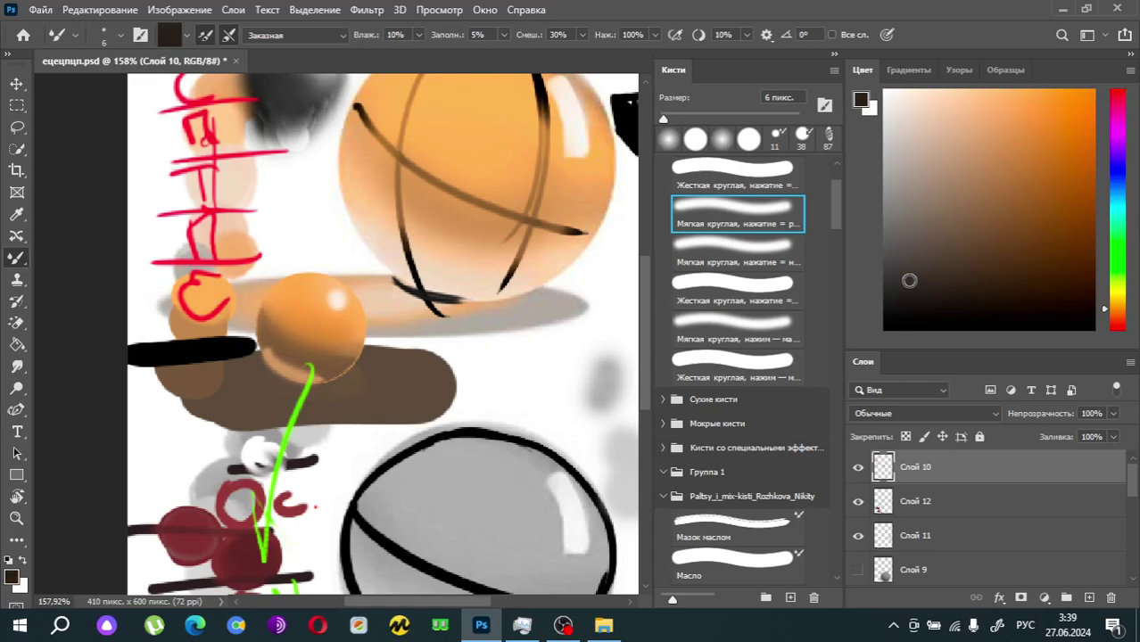
{"action": "left_click_drag", "start_coordinate": [909, 281], "coordinate": [935, 290]}
{"action": "left_click_drag", "start_coordinate": [270, 367], "coordinate": [300, 378]}
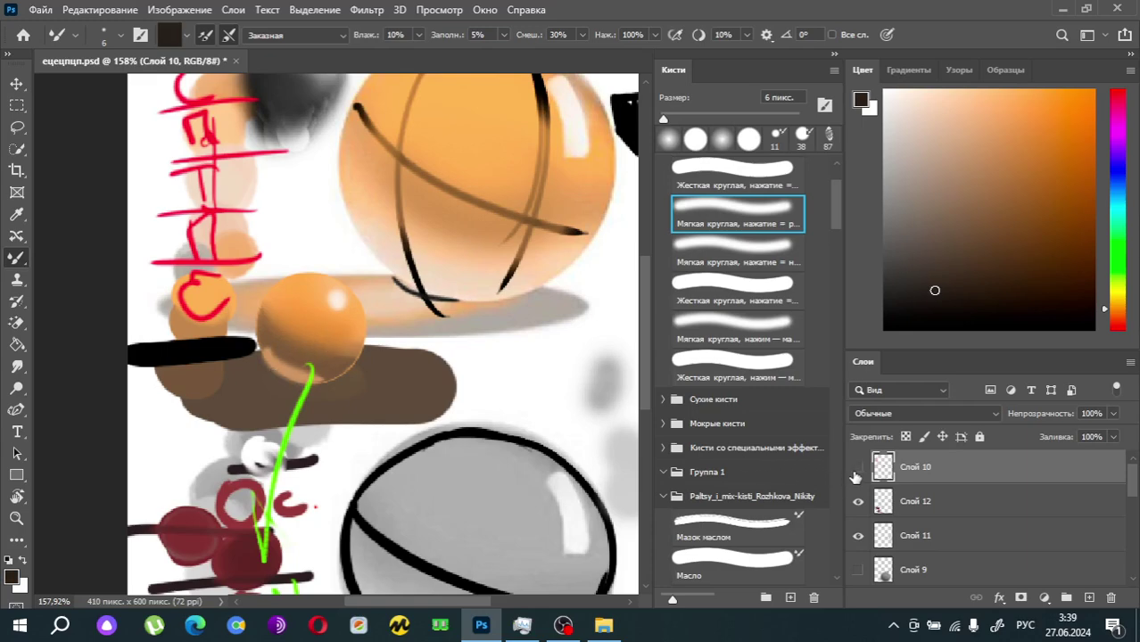
Step: Hide Слой 12, add a new layer above it and paint a dark brown contact shadow along the small orange ball's lower edge
{"action": "left_click", "coordinate": [857, 469]}
{"action": "left_click", "coordinate": [857, 470]}
{"action": "left_click", "coordinate": [858, 506]}
{"action": "left_click", "coordinate": [858, 506]}
{"action": "left_click", "coordinate": [918, 501]}
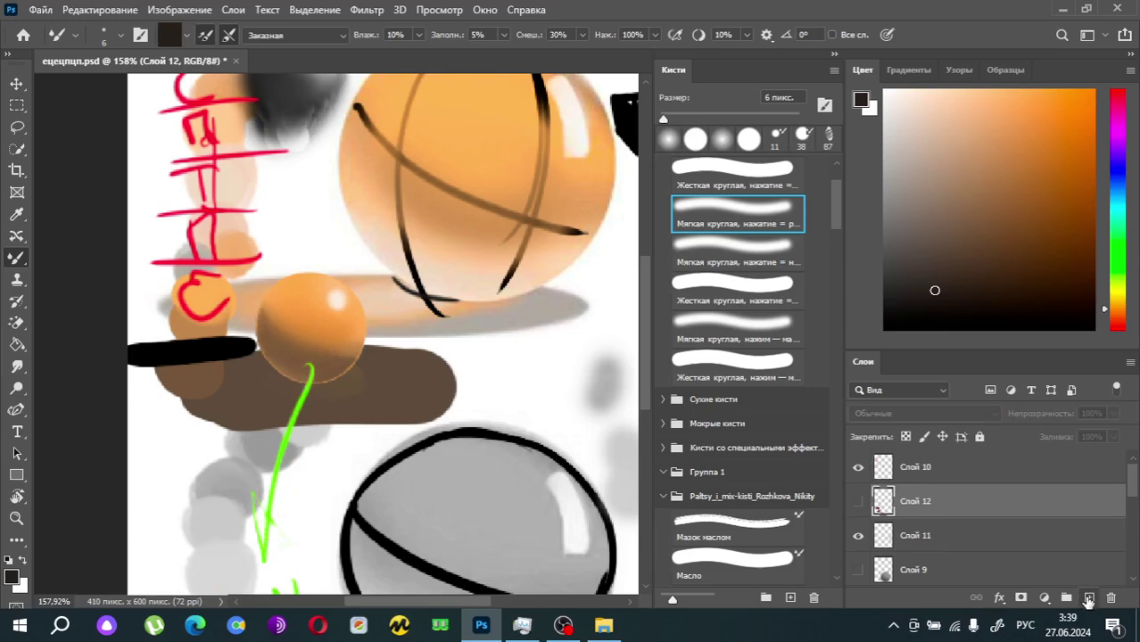
{"action": "left_click", "coordinate": [1089, 598]}
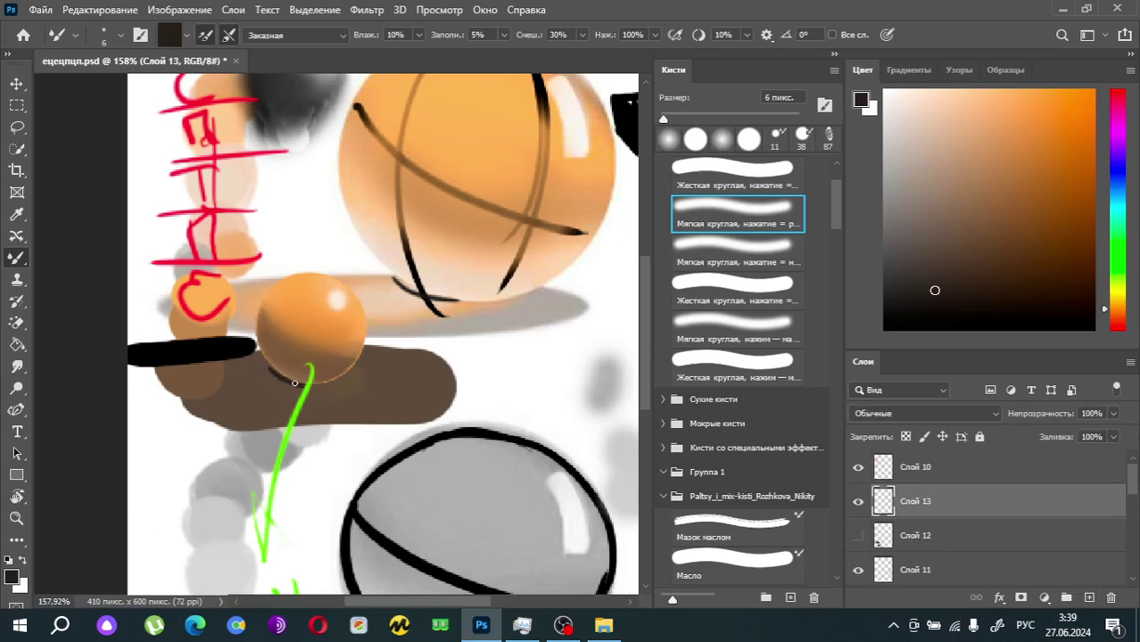
{"action": "left_click_drag", "start_coordinate": [320, 383], "coordinate": [274, 372]}
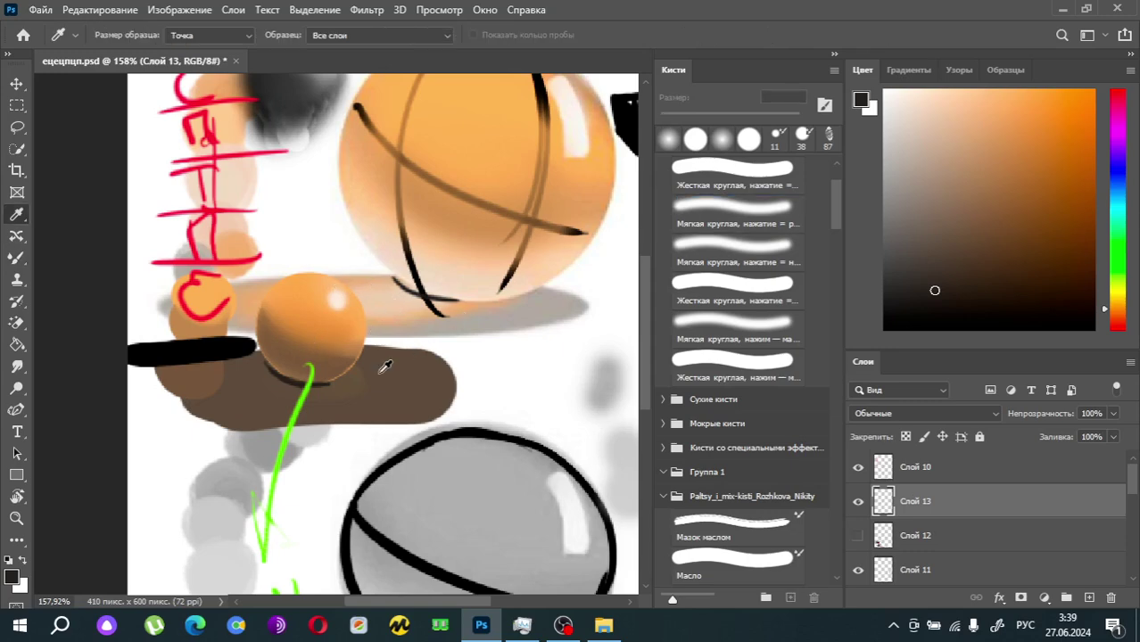
{"action": "left_click", "coordinate": [379, 372], "text": "alt"}
{"action": "left_click", "coordinate": [950, 271]}
{"action": "left_click", "coordinate": [678, 141]}
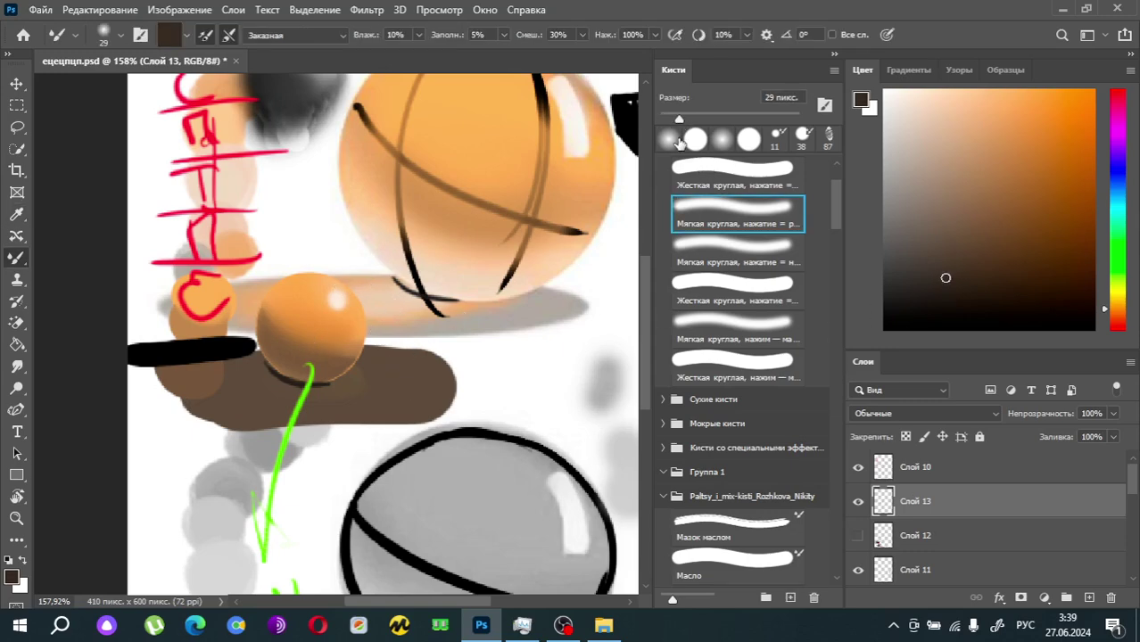
{"action": "left_click_drag", "start_coordinate": [668, 118], "coordinate": [670, 119]}
{"action": "left_click_drag", "start_coordinate": [976, 256], "coordinate": [1066, 111]}
Step: On a new layer, dab a pale peach light spot on the large orange ball with a soft 23 px brush
{"action": "left_click", "coordinate": [1088, 597]}
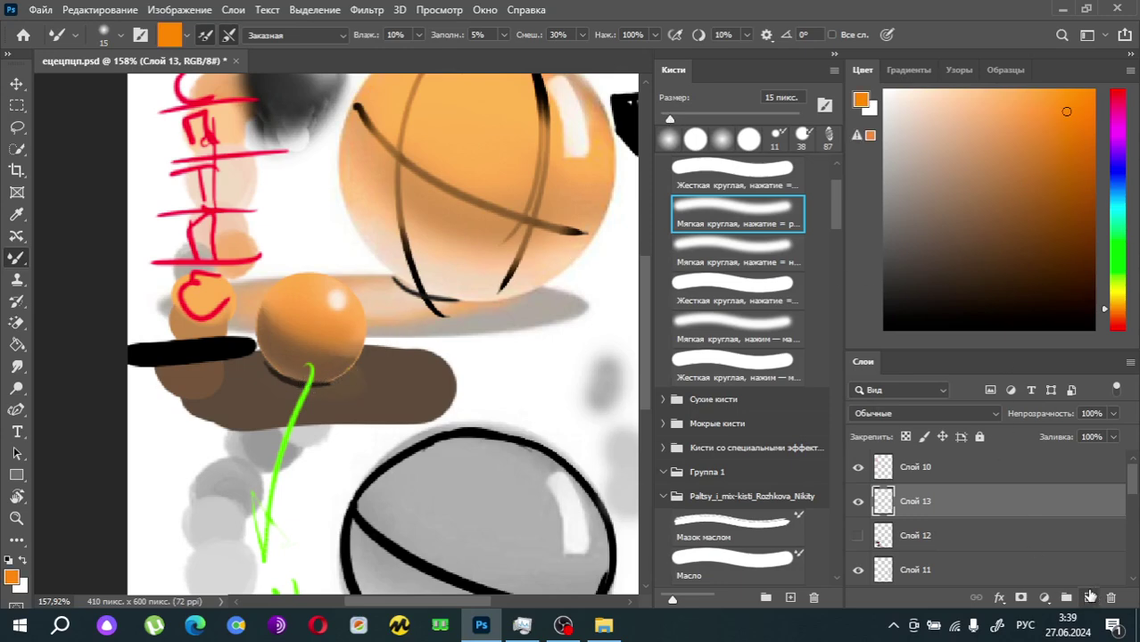
{"action": "left_click", "coordinate": [901, 90]}
{"action": "left_click", "coordinate": [678, 120]}
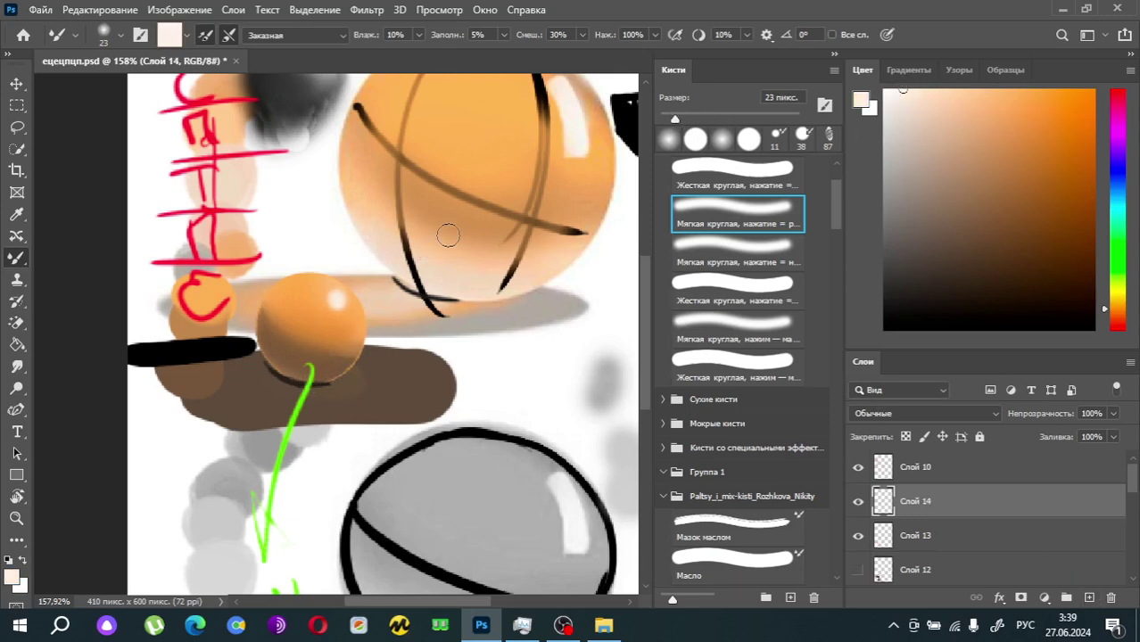
{"action": "left_click", "coordinate": [441, 192]}
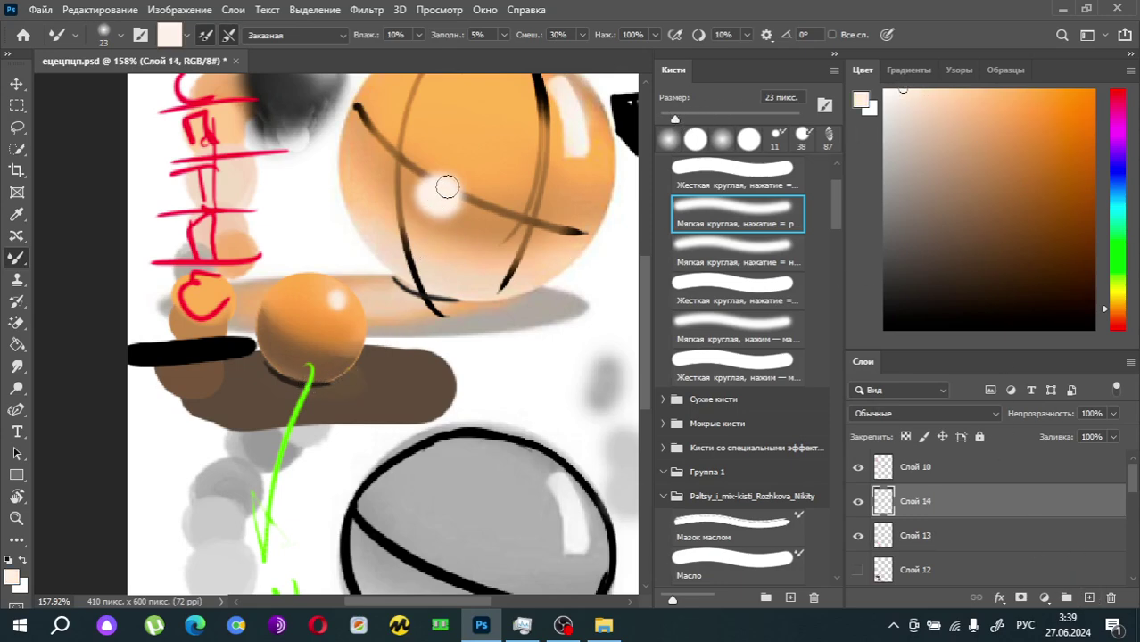
Step: Draw two bright red 7 px rays from the pale light spot past both sides of the small orange ball
{"action": "left_click_drag", "start_coordinate": [929, 191], "coordinate": [1095, 90]}
{"action": "left_click", "coordinate": [1117, 90]}
{"action": "left_click", "coordinate": [664, 120]}
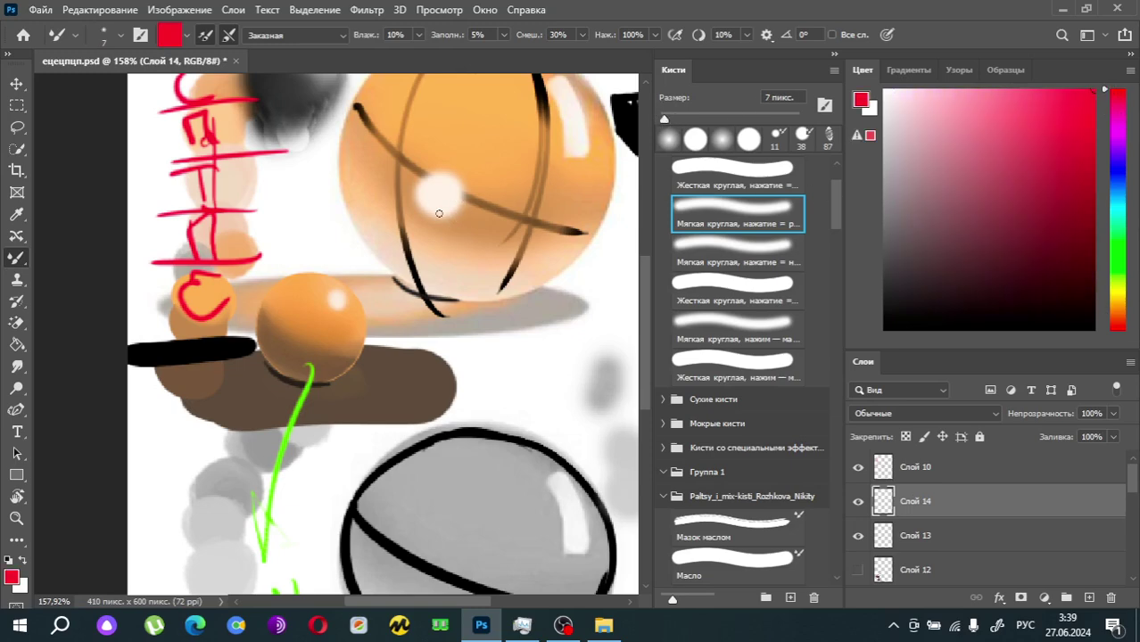
{"action": "left_click_drag", "start_coordinate": [438, 213], "coordinate": [330, 386]}
{"action": "left_click_drag", "start_coordinate": [437, 174], "coordinate": [221, 332]}
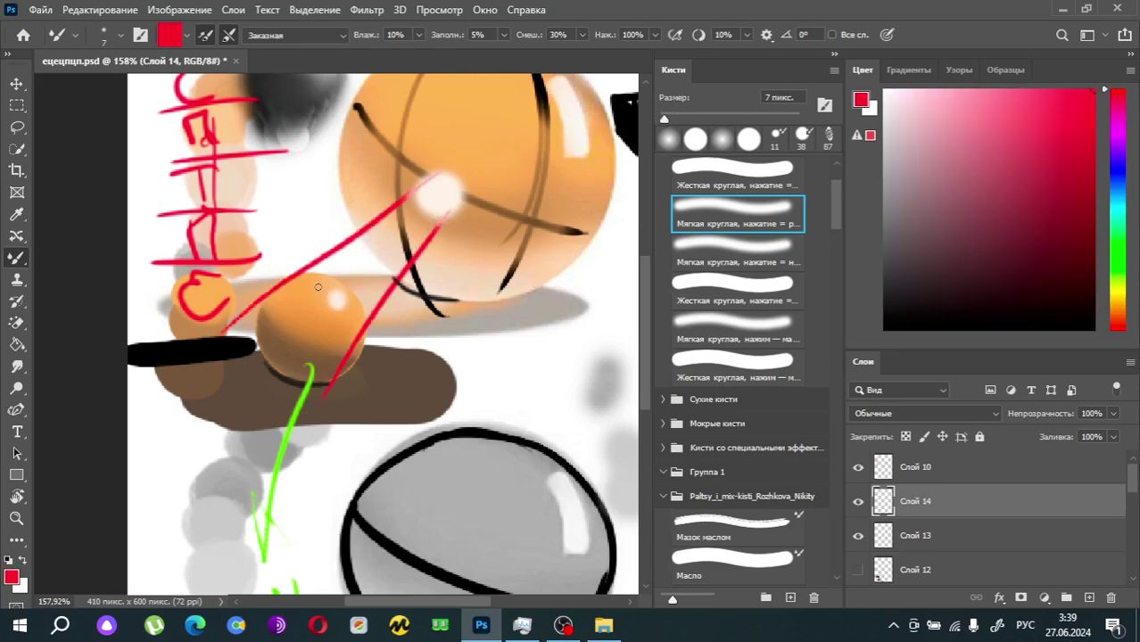
Step: Outline and hatch the small ball's shadow side with red curves, and compare the view with Слой 14 hidden and shown
{"action": "mouse_move", "coordinate": [266, 298]}
{"action": "left_mouse_down"}
{"action": "mouse_move", "coordinate": [298, 312]}
{"action": "mouse_move", "coordinate": [297, 336]}
{"action": "mouse_move", "coordinate": [331, 343]}
{"action": "mouse_move", "coordinate": [268, 334]}
{"action": "mouse_move", "coordinate": [261, 307]}
{"action": "mouse_move", "coordinate": [292, 374]}
{"action": "left_mouse_up"}
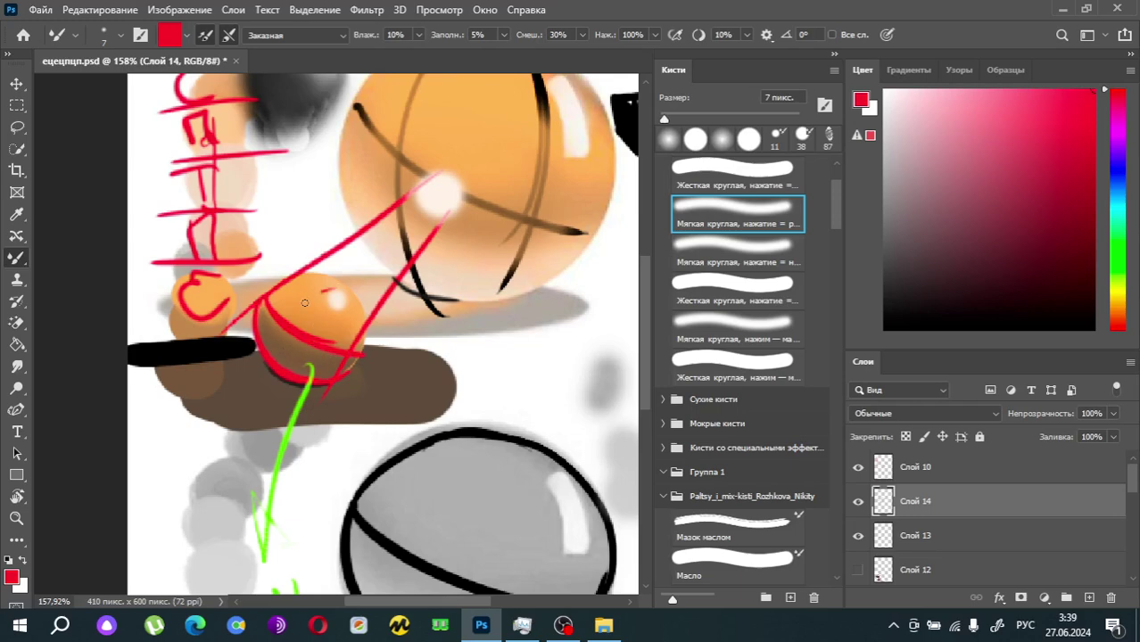
{"action": "left_click_drag", "start_coordinate": [304, 303], "coordinate": [284, 366]}
{"action": "left_click_drag", "start_coordinate": [349, 294], "coordinate": [321, 373]}
{"action": "mouse_move", "coordinate": [267, 310]}
{"action": "left_mouse_down"}
{"action": "mouse_move", "coordinate": [285, 365]}
{"action": "mouse_move", "coordinate": [337, 376]}
{"action": "left_mouse_up"}
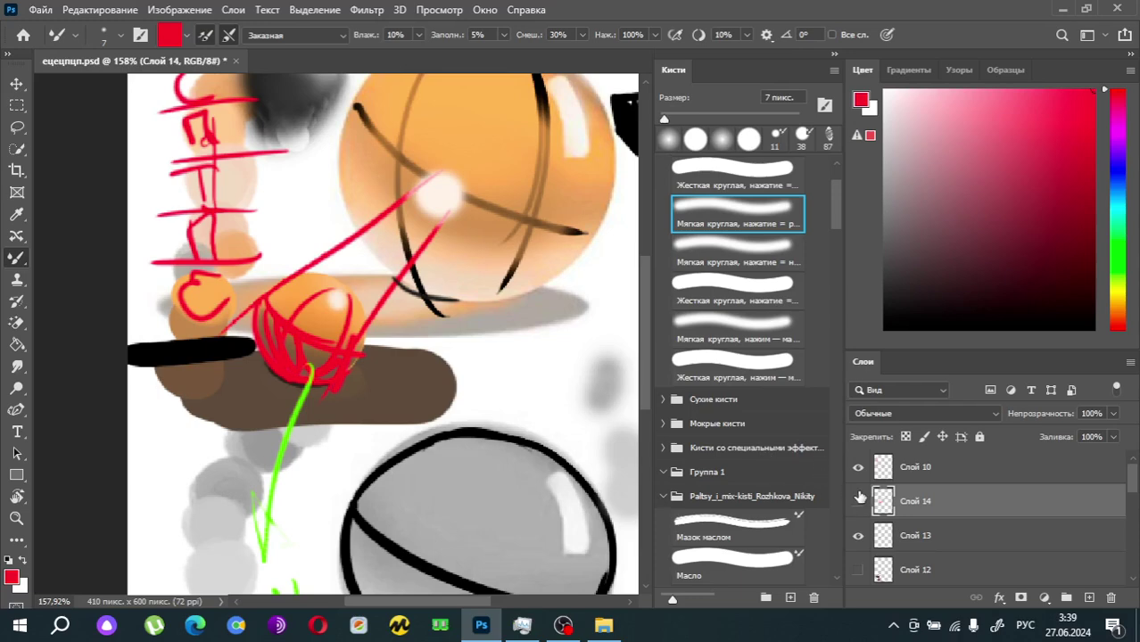
{"action": "left_click", "coordinate": [858, 501]}
{"action": "left_click", "coordinate": [859, 502]}
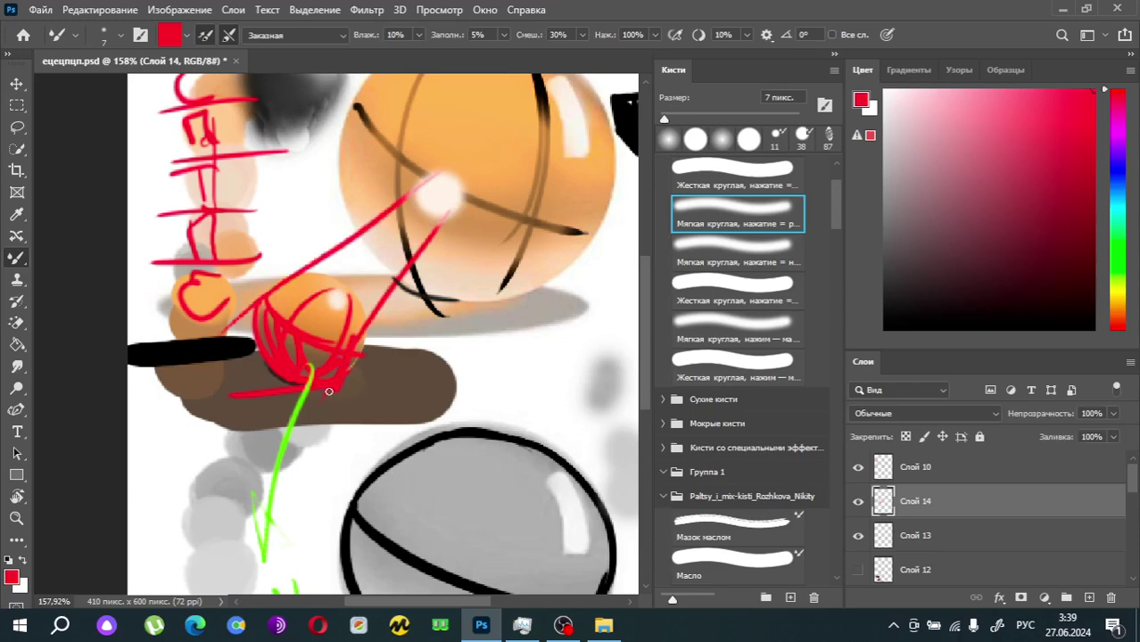
Step: Outline the small ball's cast shadow with a red ellipse between the rays, and lower the opacity of Слой 14 to 32%
{"action": "left_click_drag", "start_coordinate": [231, 338], "coordinate": [142, 385]}
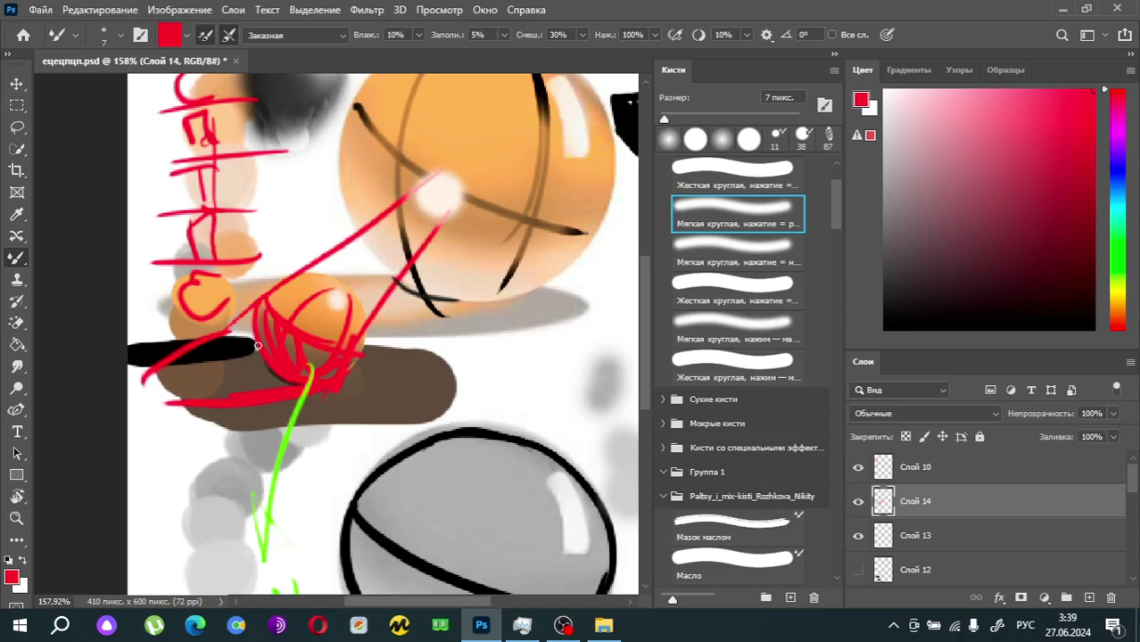
{"action": "mouse_move", "coordinate": [258, 346]}
{"action": "left_mouse_down"}
{"action": "mouse_move", "coordinate": [181, 362]}
{"action": "mouse_move", "coordinate": [185, 403]}
{"action": "mouse_move", "coordinate": [177, 361]}
{"action": "left_mouse_up"}
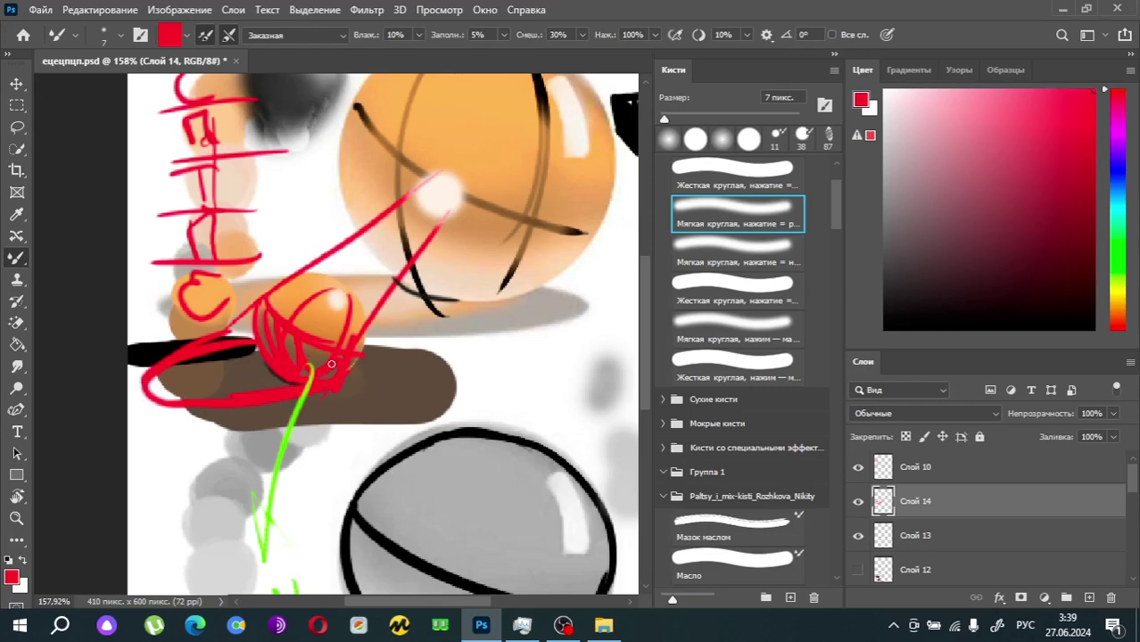
{"action": "left_click", "coordinate": [1113, 413]}
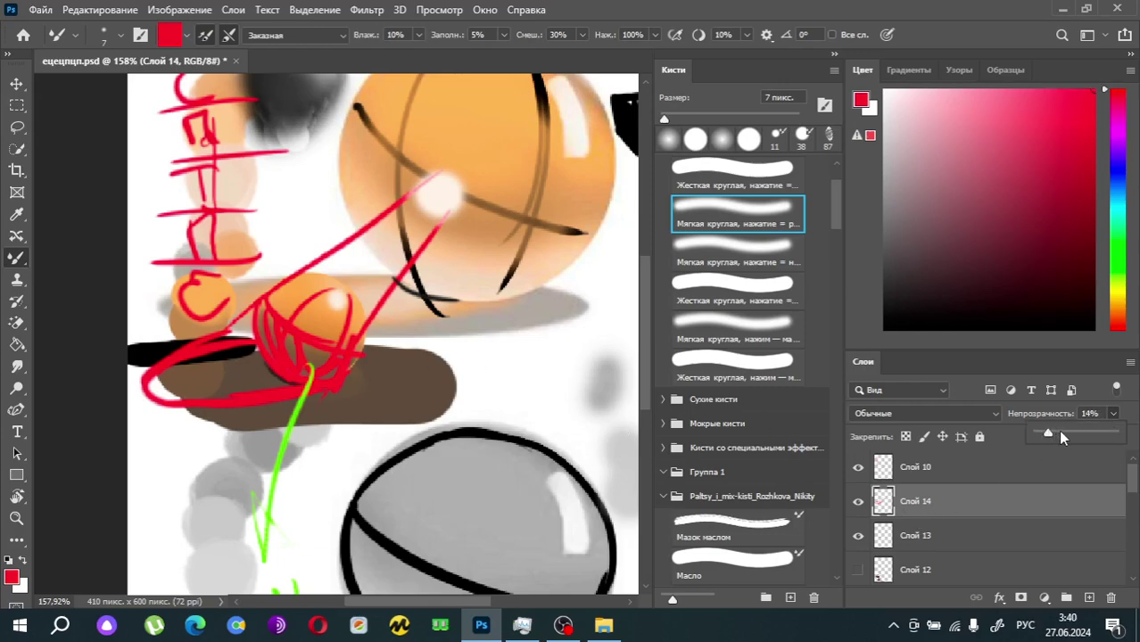
{"action": "left_click_drag", "start_coordinate": [1063, 436], "coordinate": [1056, 435]}
Step: On a new layer, paint the small ball's cast shadow in sampled brown, finishing with a soft 17 px brush
{"action": "left_click", "coordinate": [1090, 597]}
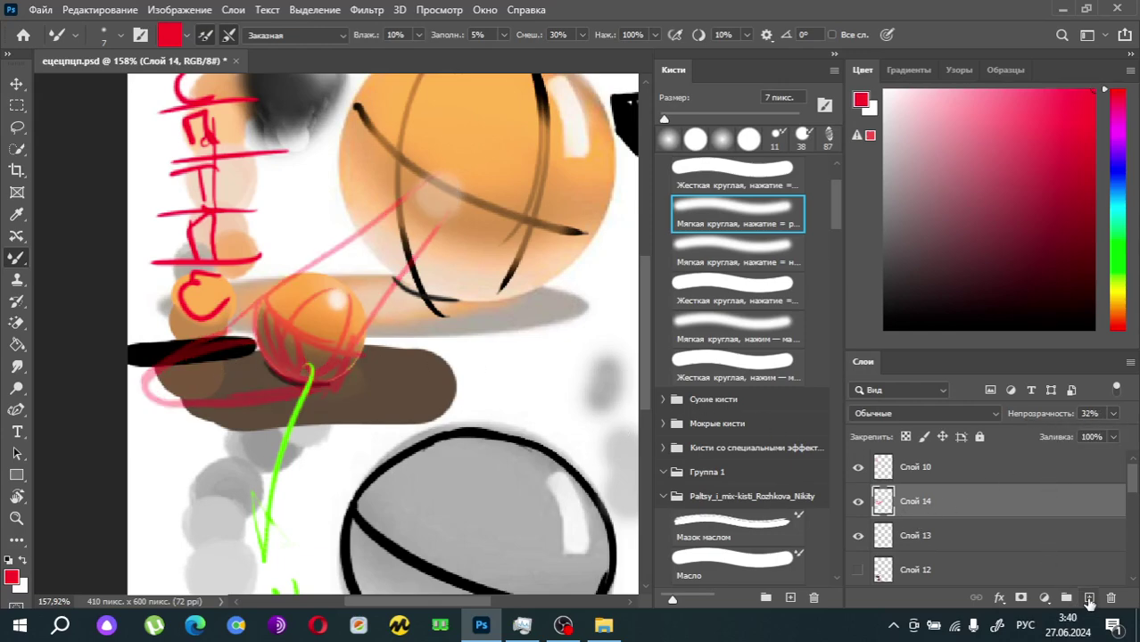
{"action": "left_click", "coordinate": [254, 369], "text": "alt"}
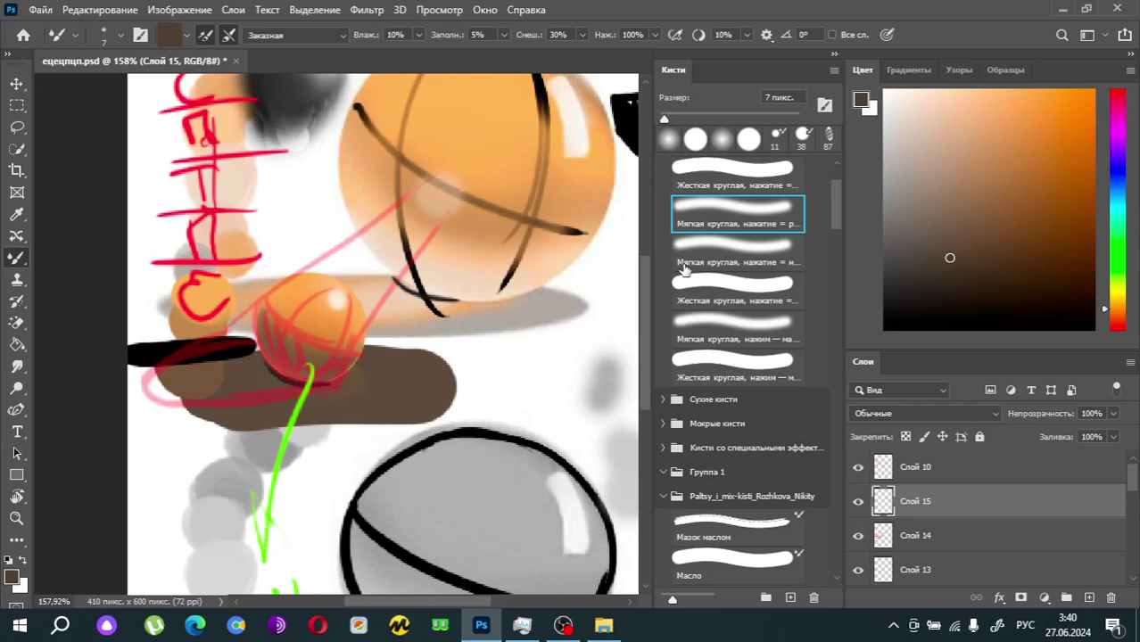
{"action": "left_click", "coordinate": [697, 117]}
{"action": "left_click_drag", "start_coordinate": [245, 372], "coordinate": [192, 382]}
{"action": "left_click", "coordinate": [681, 119]}
{"action": "left_click_drag", "start_coordinate": [242, 354], "coordinate": [268, 390]}
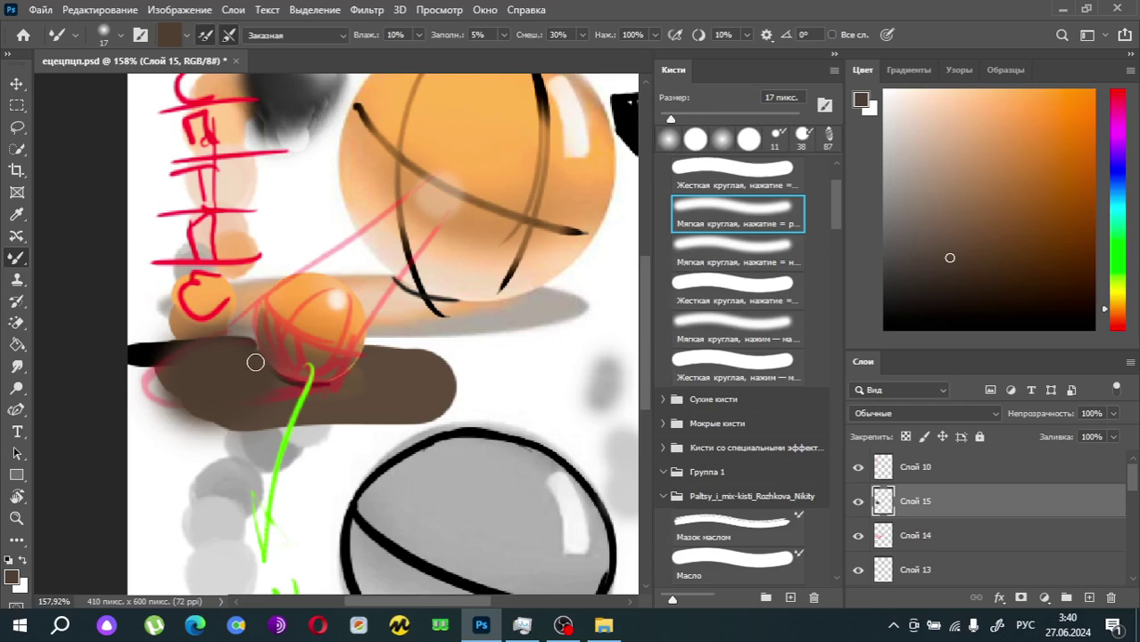
Step: Sample a dark reddish brown at the small ball's base and paint a darker core into its cast shadow
{"action": "left_click", "coordinate": [266, 382], "text": "alt"}
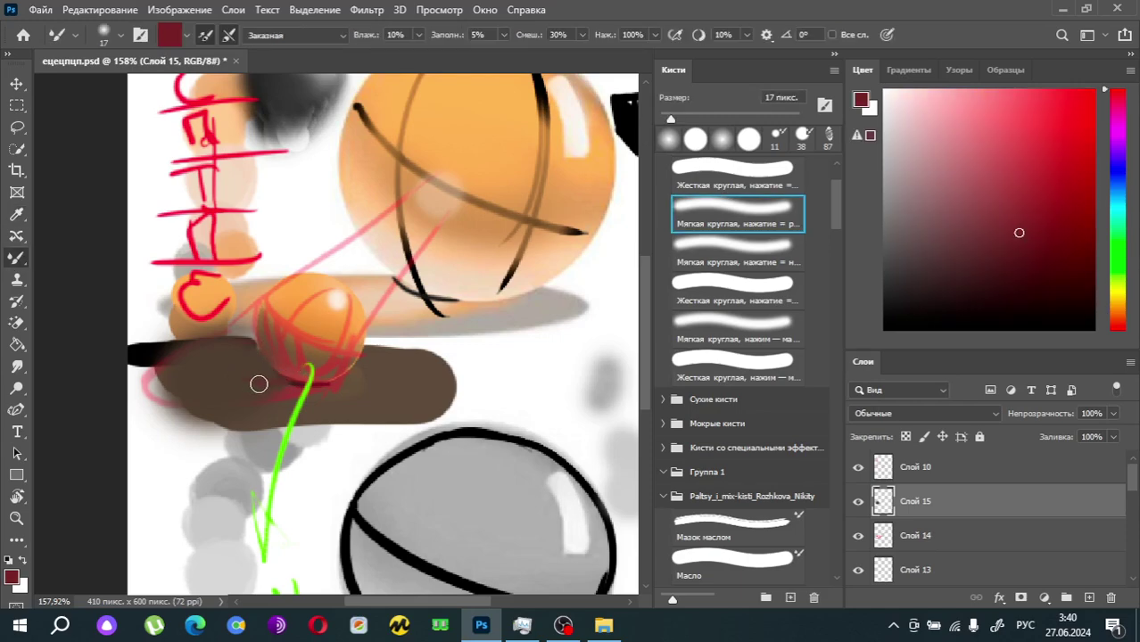
{"action": "left_click", "coordinate": [290, 374], "text": "alt"}
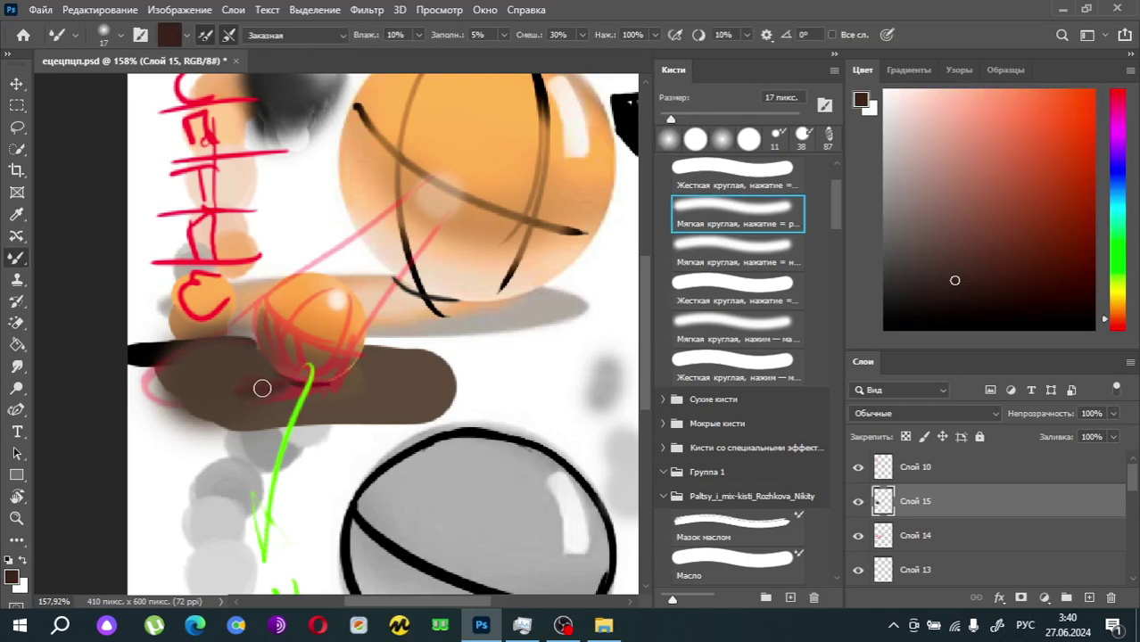
{"action": "mouse_move", "coordinate": [262, 387]}
{"action": "left_mouse_down"}
{"action": "mouse_move", "coordinate": [231, 386]}
{"action": "mouse_move", "coordinate": [248, 364]}
{"action": "mouse_move", "coordinate": [277, 378]}
{"action": "mouse_move", "coordinate": [247, 365]}
{"action": "mouse_move", "coordinate": [223, 403]}
{"action": "mouse_move", "coordinate": [218, 391]}
{"action": "mouse_move", "coordinate": [250, 384]}
{"action": "mouse_move", "coordinate": [235, 384]}
{"action": "mouse_move", "coordinate": [278, 384]}
{"action": "mouse_move", "coordinate": [215, 395]}
{"action": "mouse_move", "coordinate": [231, 401]}
{"action": "mouse_move", "coordinate": [235, 388]}
{"action": "mouse_move", "coordinate": [190, 388]}
{"action": "mouse_move", "coordinate": [258, 362]}
{"action": "left_mouse_up"}
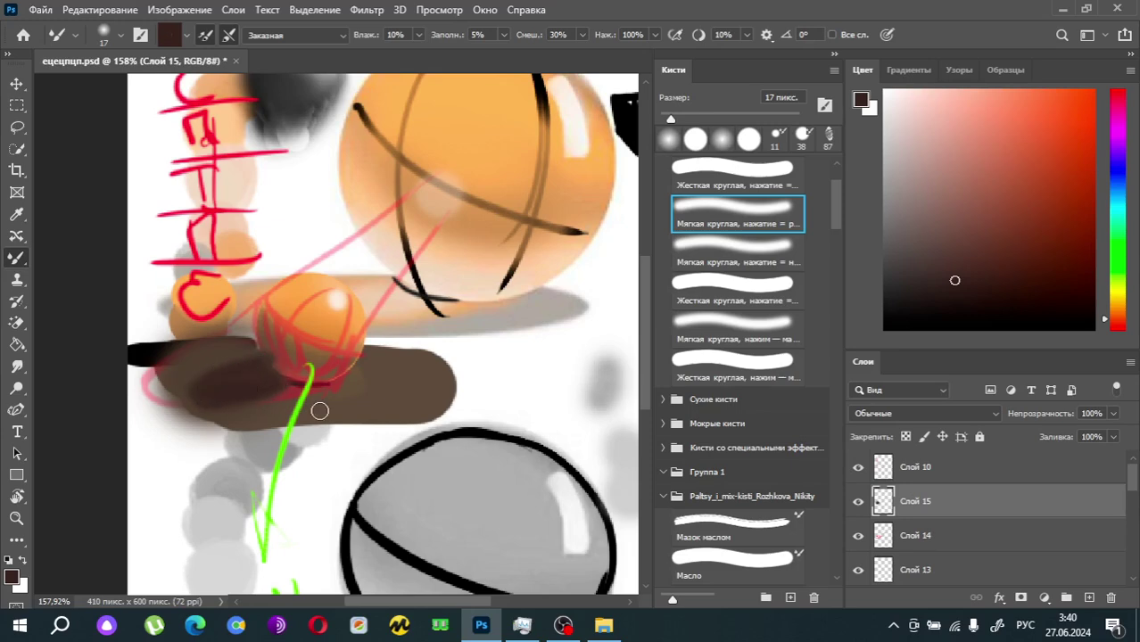
Step: Resample brown tones around the small ball's cast shadow and blend its dark core into the surrounding brown
{"action": "key", "text": "z"}
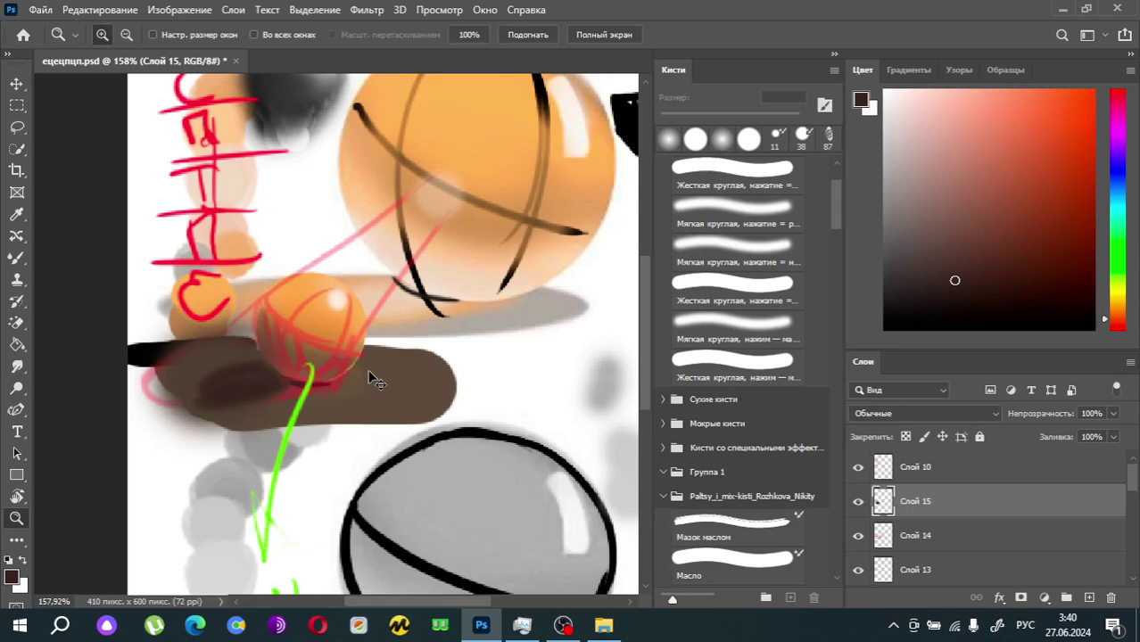
{"action": "key", "text": "i"}
{"action": "left_click", "coordinate": [222, 406]}
{"action": "left_click", "coordinate": [247, 379]}
{"action": "key", "text": "b"}
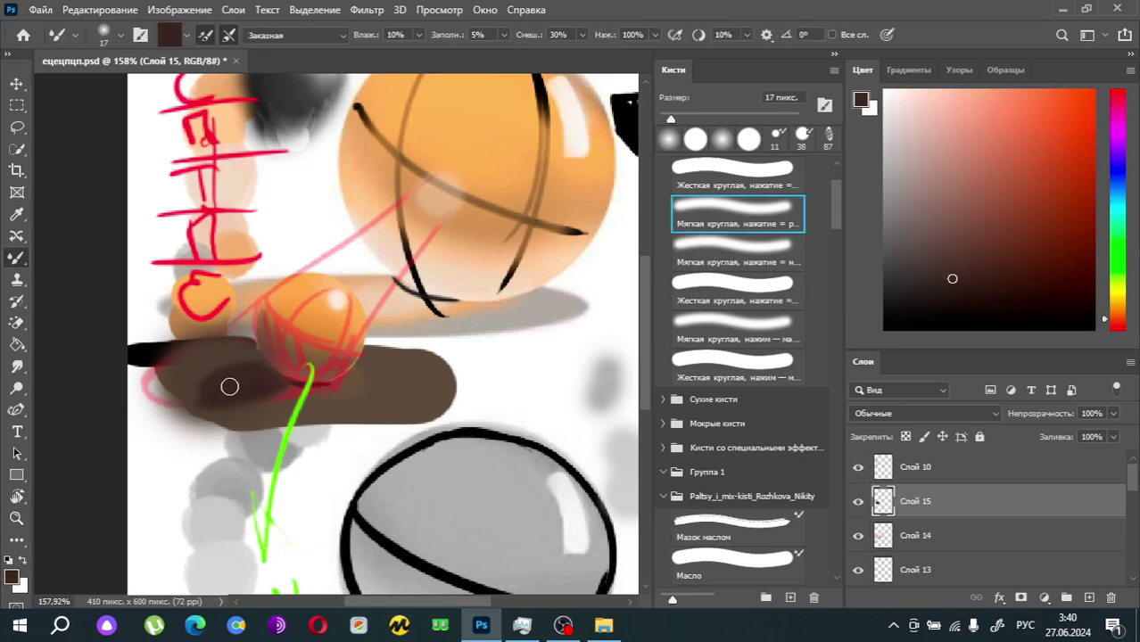
{"action": "left_click", "coordinate": [280, 376], "text": "alt"}
{"action": "mouse_move", "coordinate": [207, 394]}
{"action": "left_mouse_down"}
{"action": "mouse_move", "coordinate": [245, 372]}
{"action": "mouse_move", "coordinate": [278, 382]}
{"action": "mouse_move", "coordinate": [230, 389]}
{"action": "mouse_move", "coordinate": [283, 382]}
{"action": "mouse_move", "coordinate": [255, 372]}
{"action": "mouse_move", "coordinate": [275, 395]}
{"action": "left_mouse_up"}
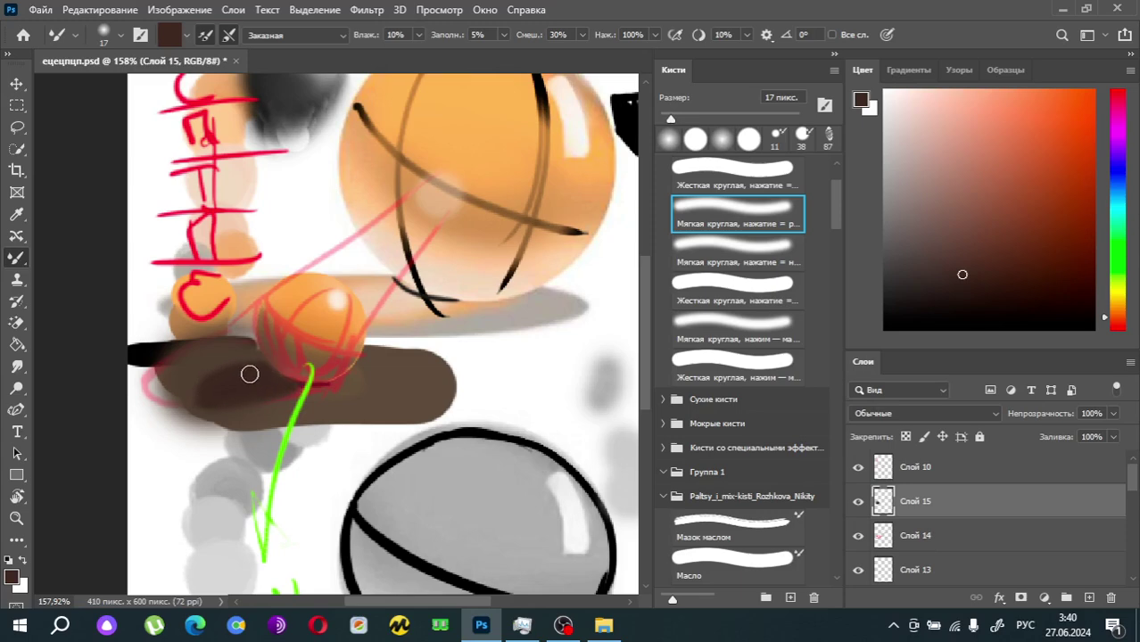
{"action": "left_click", "coordinate": [247, 379], "text": "alt"}
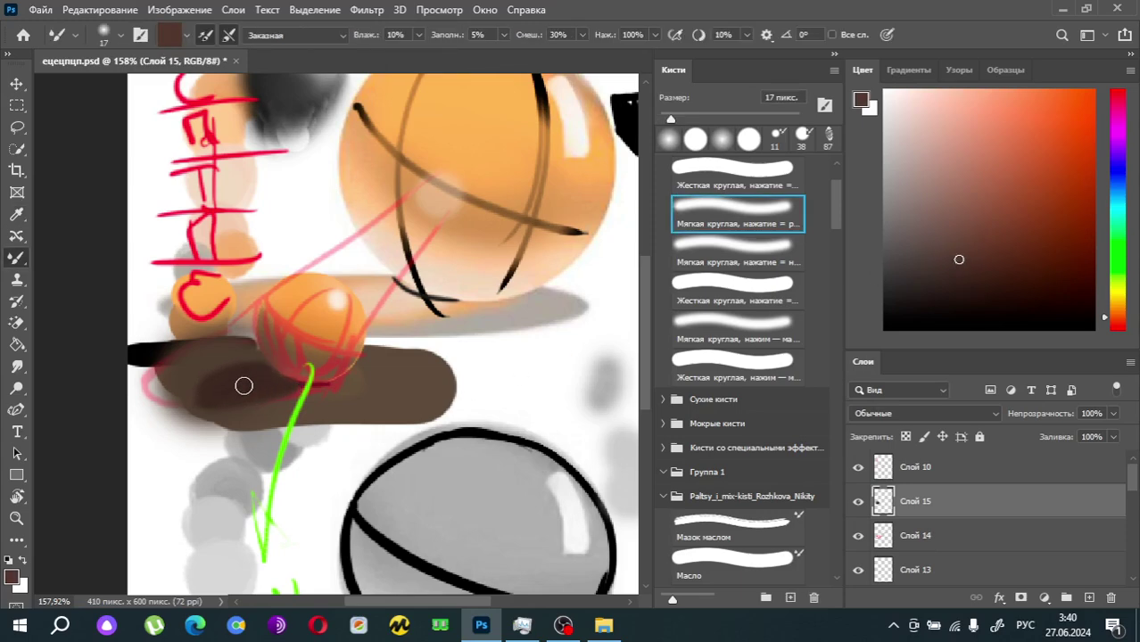
{"action": "left_click", "coordinate": [224, 376], "text": "alt"}
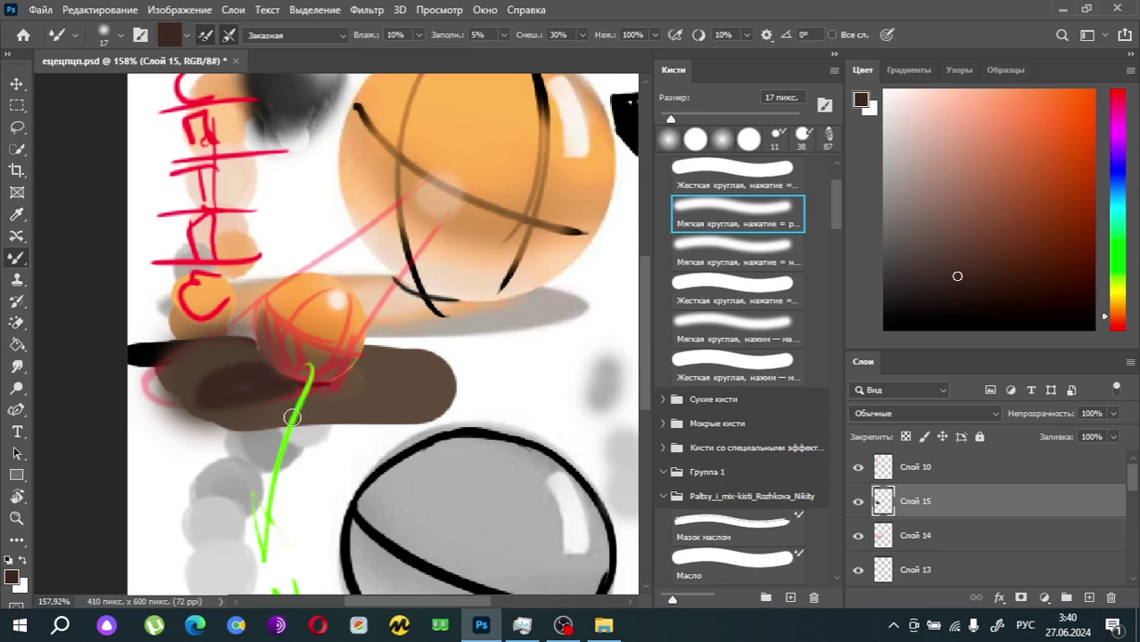
Step: Sample brown tones from the small ball's lower edge and its cast shadow, and save the document
{"action": "key", "text": "i"}
{"action": "key", "text": "ctrl+s"}
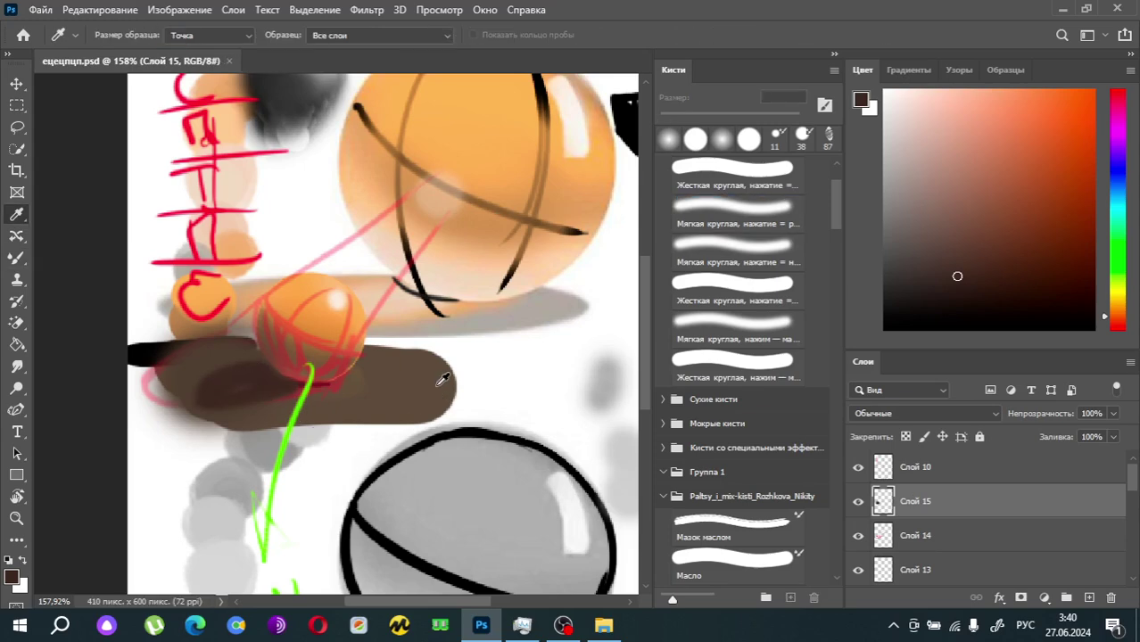
{"action": "left_click", "coordinate": [275, 382], "text": "alt"}
{"action": "left_click_drag", "start_coordinate": [284, 386], "coordinate": [311, 392]}
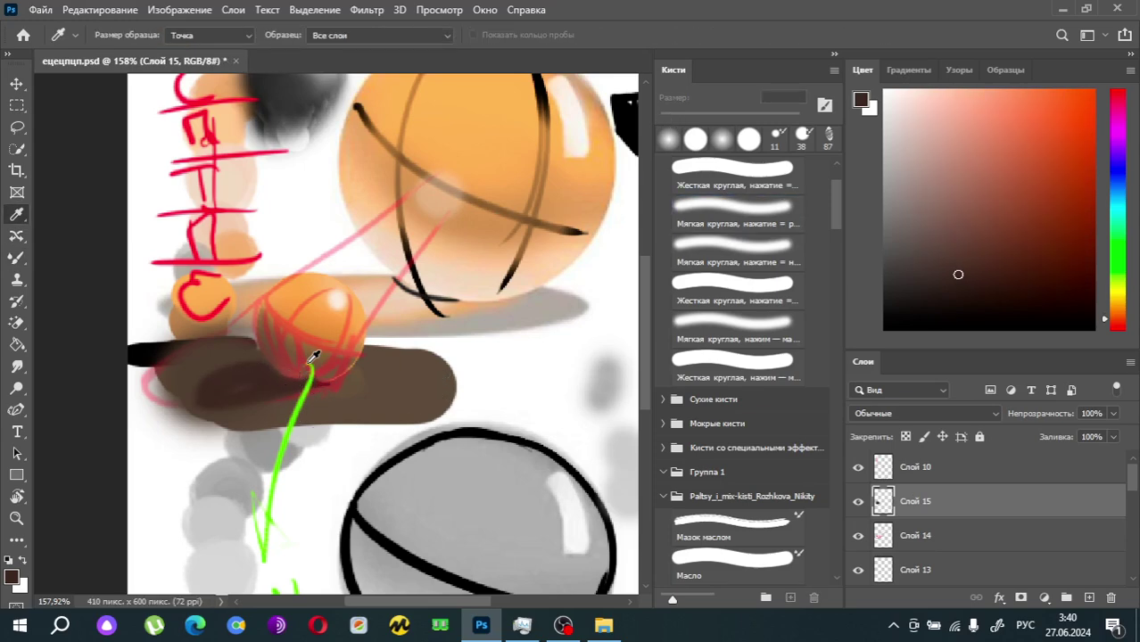
{"action": "left_click", "coordinate": [314, 356], "text": "alt"}
{"action": "scroll", "coordinate": [366, 356], "scroll_direction": "down", "scroll_amount": 2}
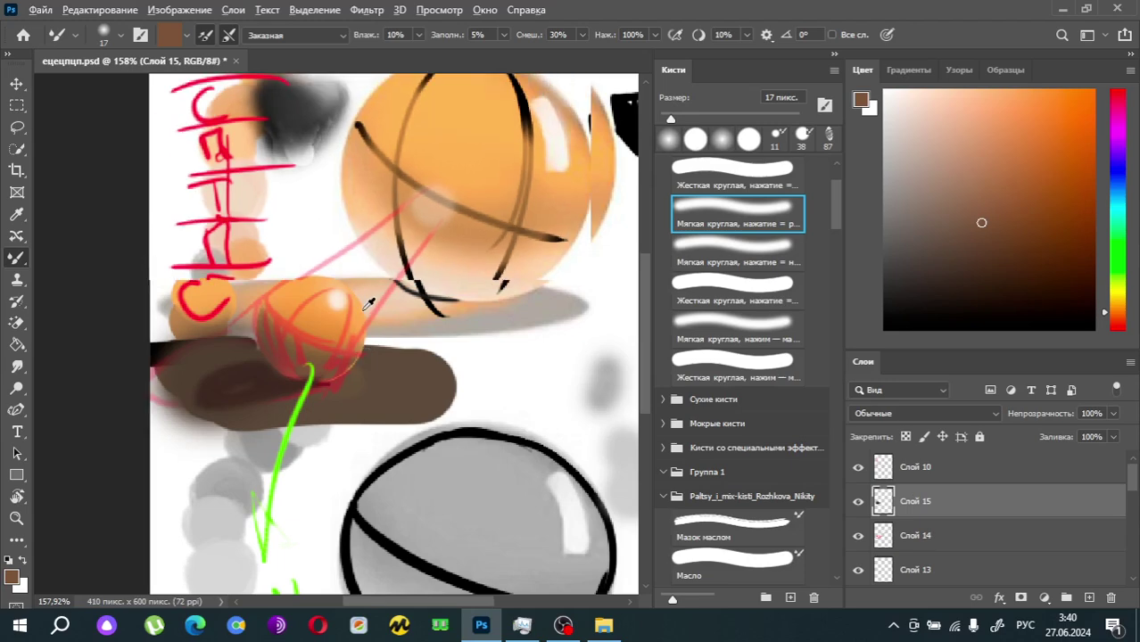
{"action": "left_click", "coordinate": [268, 369], "text": "alt"}
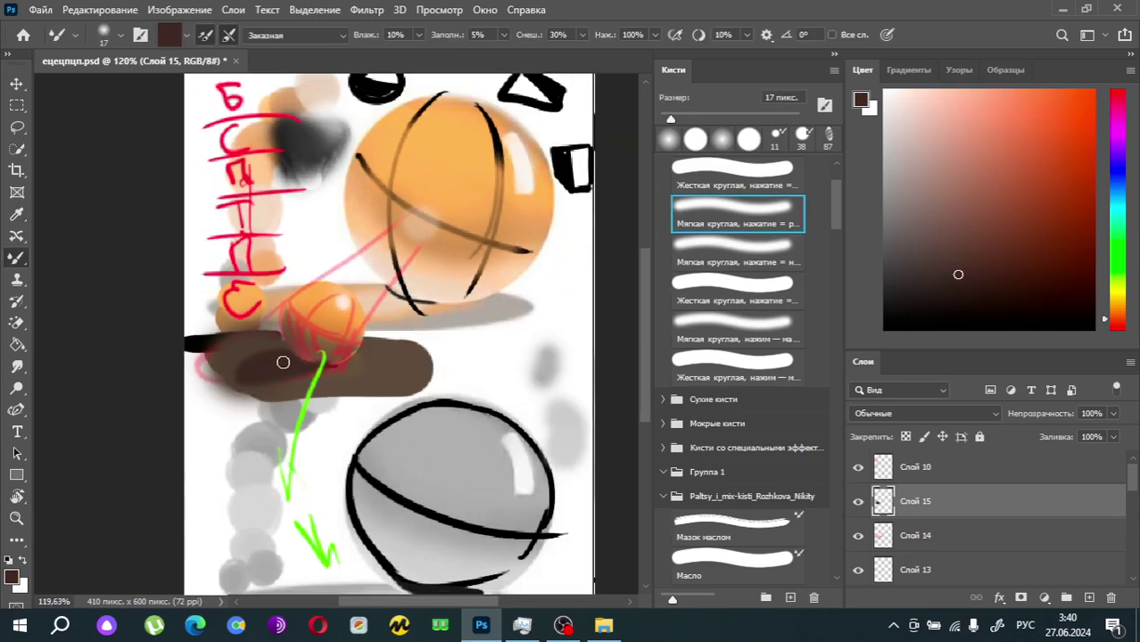
{"action": "scroll", "coordinate": [446, 312], "scroll_direction": "down", "scroll_amount": 2}
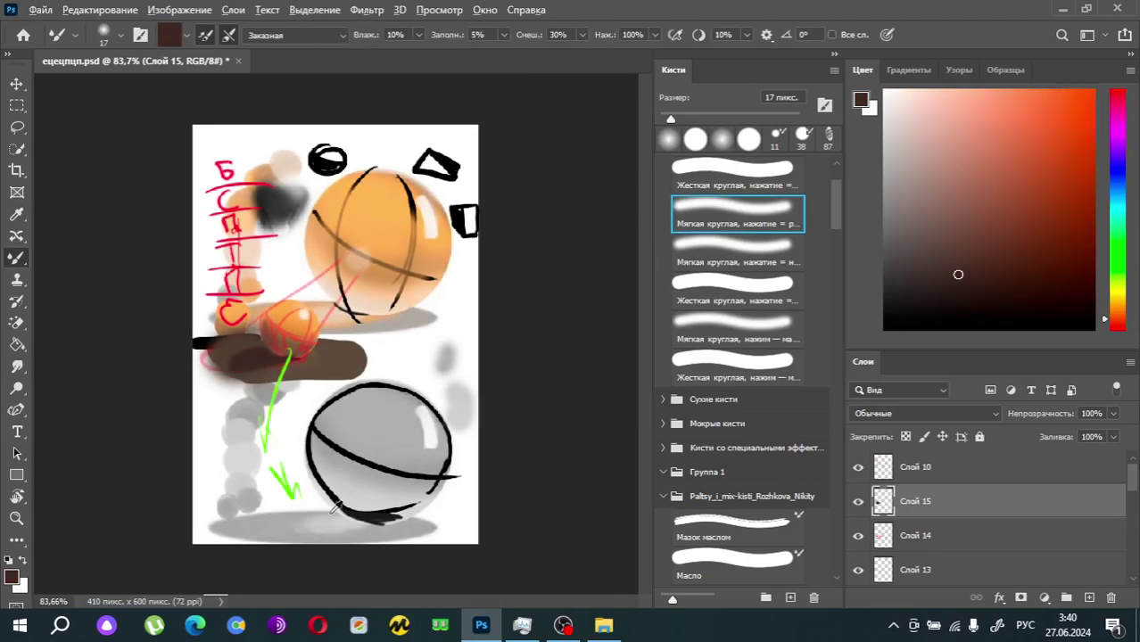
{"action": "scroll", "coordinate": [336, 509], "scroll_direction": "up", "scroll_amount": 2}
{"action": "key", "text": "ctrl+s"}
{"action": "scroll", "coordinate": [522, 313], "scroll_direction": "up", "scroll_amount": 2}
Step: Add a new layer above Слой 10 and fill it with greyish brown sampled from the large orange ball's cast shadow
{"action": "left_click", "coordinate": [929, 476]}
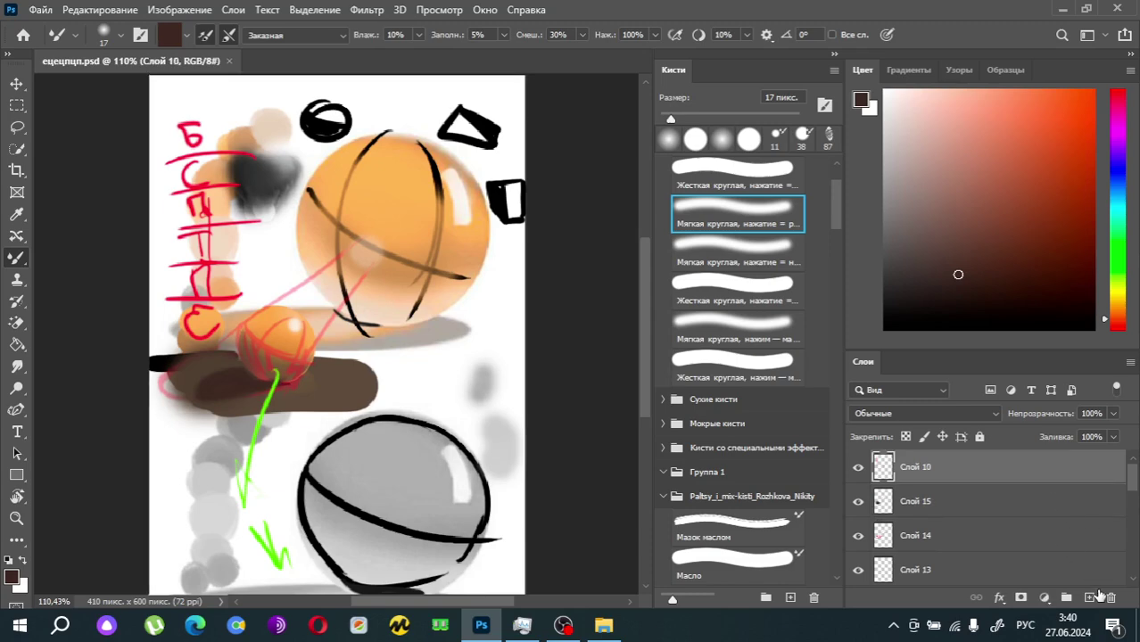
{"action": "left_click", "coordinate": [1090, 597]}
{"action": "left_click", "coordinate": [437, 344], "text": "alt"}
{"action": "key", "text": "g"}
{"action": "left_click", "coordinate": [450, 412]}
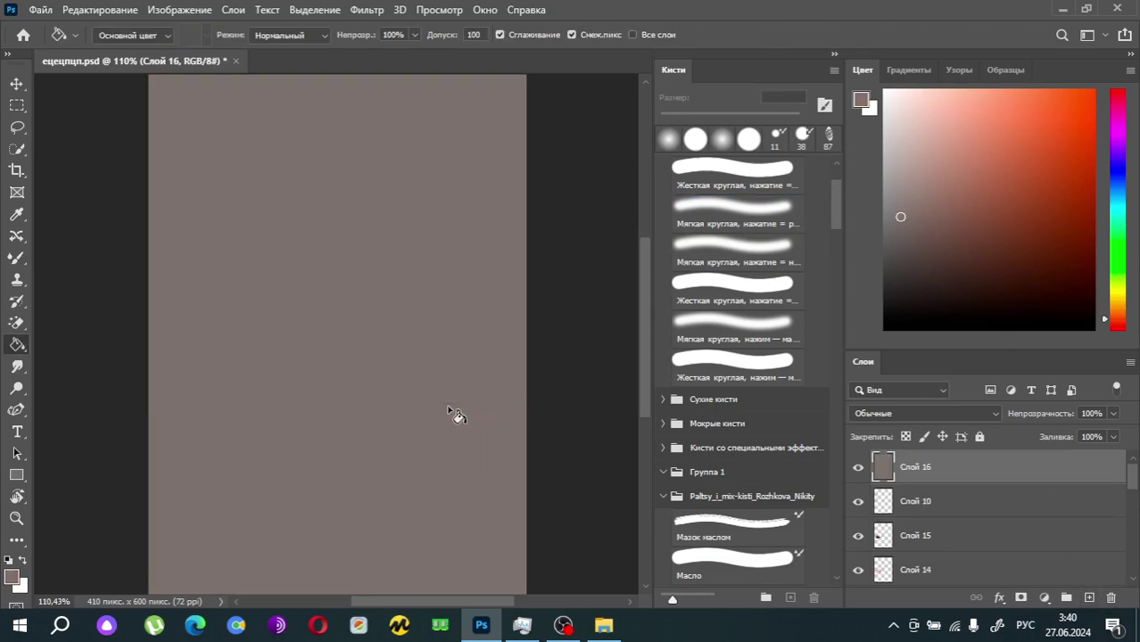
Step: Choose a bright crimson and a hard round 7 px mixer brush, save, and draw the numeral 1 in the canvas's upper left area
{"action": "mouse_move", "coordinate": [998, 222]}
{"action": "left_mouse_down"}
{"action": "mouse_move", "coordinate": [908, 285]}
{"action": "mouse_move", "coordinate": [922, 289]}
{"action": "left_mouse_up"}
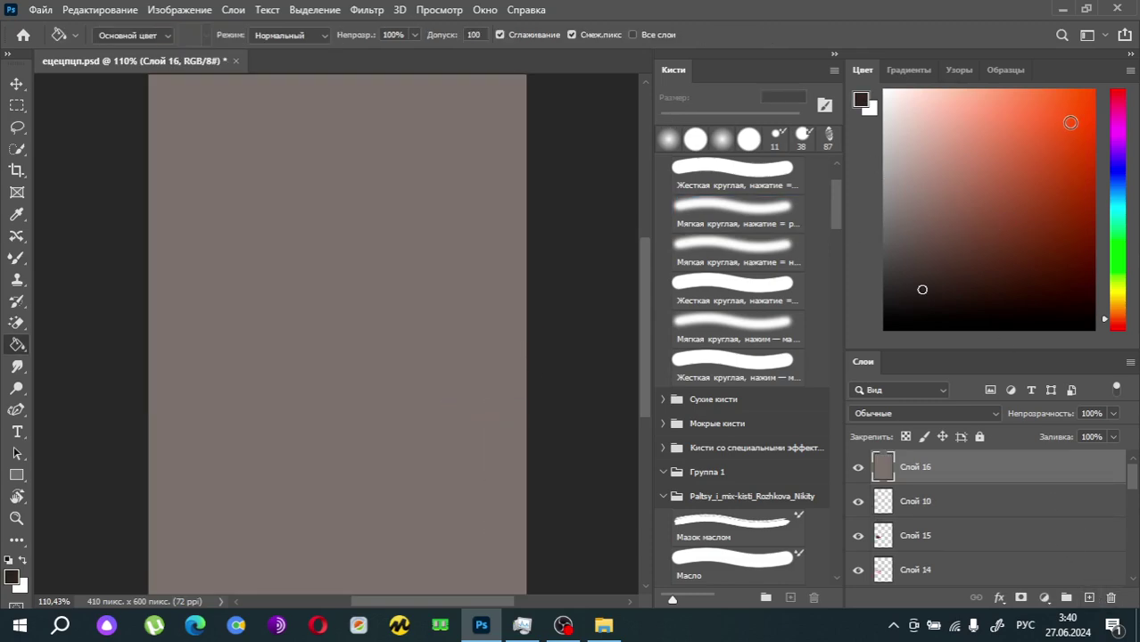
{"action": "left_click", "coordinate": [1117, 91]}
{"action": "left_click", "coordinate": [1067, 101]}
{"action": "left_click", "coordinate": [744, 211]}
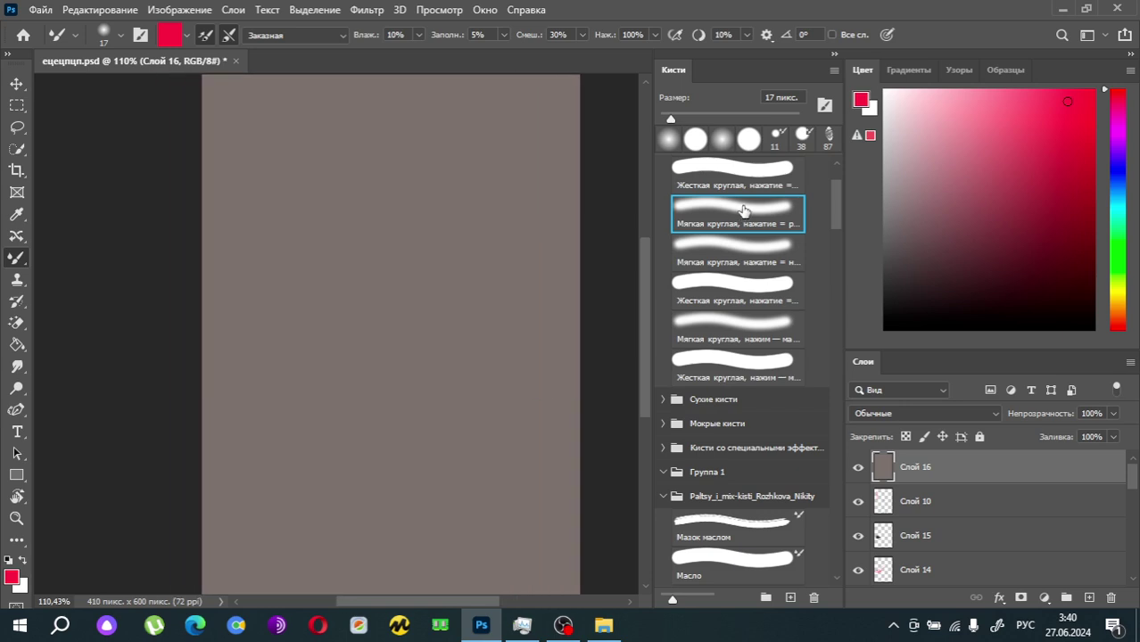
{"action": "left_click", "coordinate": [705, 165]}
{"action": "left_click_drag", "start_coordinate": [671, 119], "coordinate": [664, 118]}
{"action": "scroll", "coordinate": [325, 216], "scroll_direction": "up", "scroll_amount": 1}
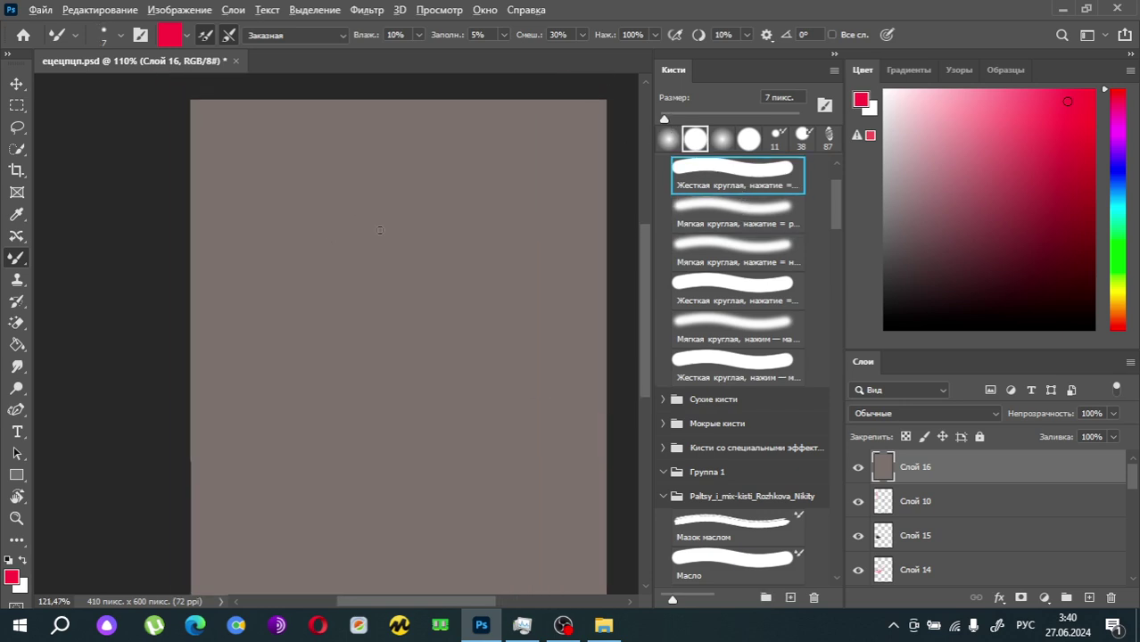
{"action": "key", "text": "ctrl+s"}
{"action": "scroll", "coordinate": [385, 228], "scroll_direction": "right", "scroll_amount": 2}
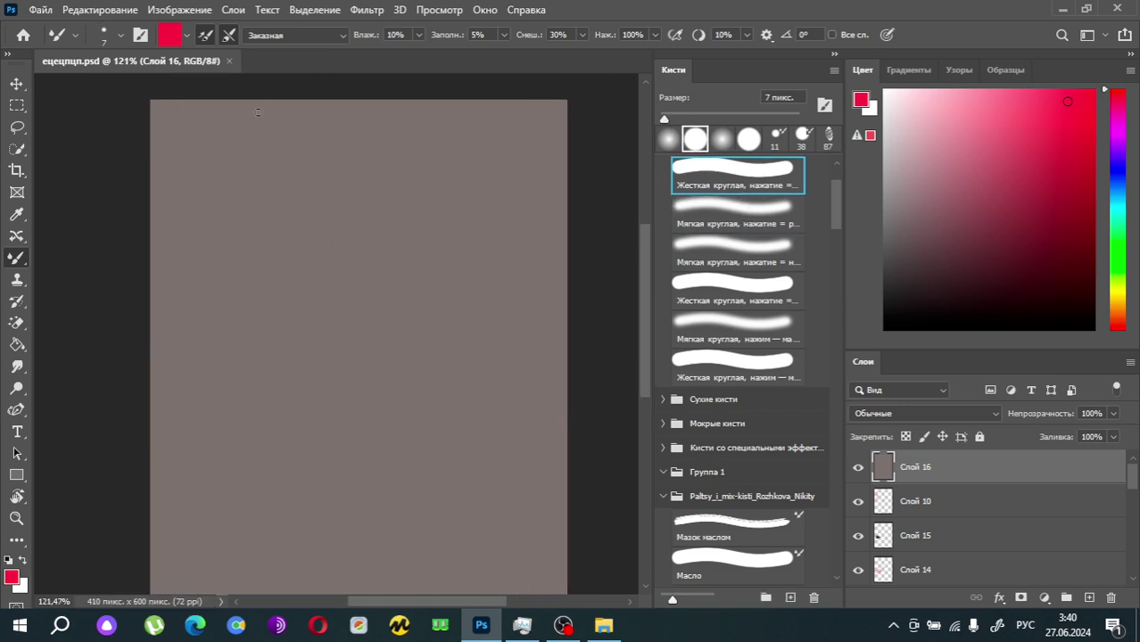
{"action": "left_click_drag", "start_coordinate": [205, 145], "coordinate": [204, 171]}
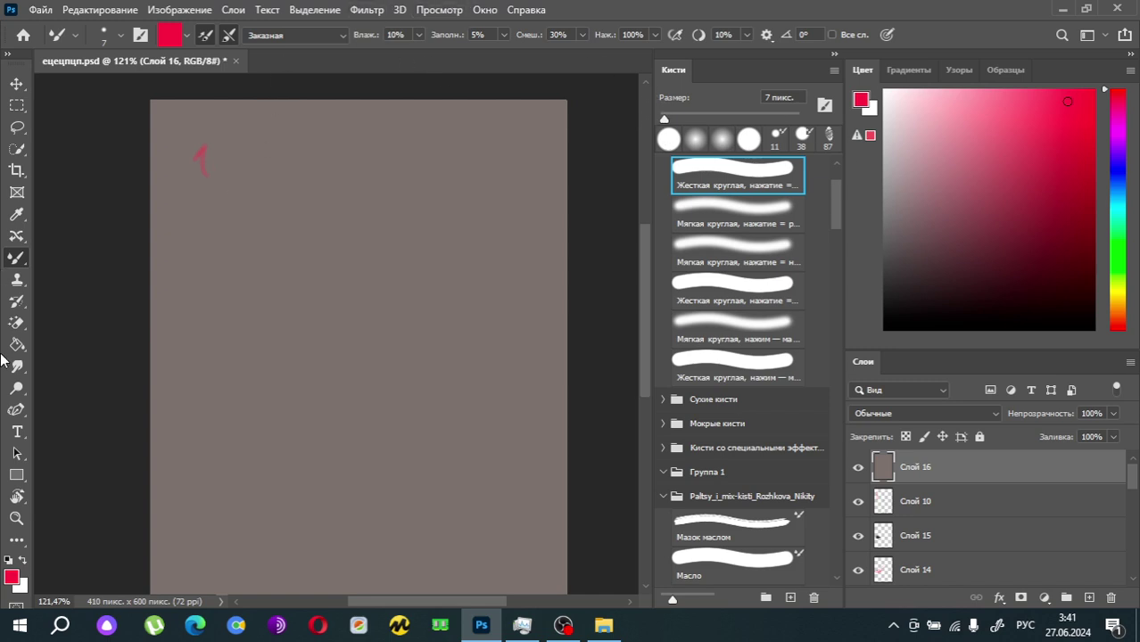
Step: Switch to the regular Brush tool with the Hard Round Pressure Size preset at 8 px
{"action": "right_click", "coordinate": [17, 259]}
{"action": "left_click", "coordinate": [56, 268]}
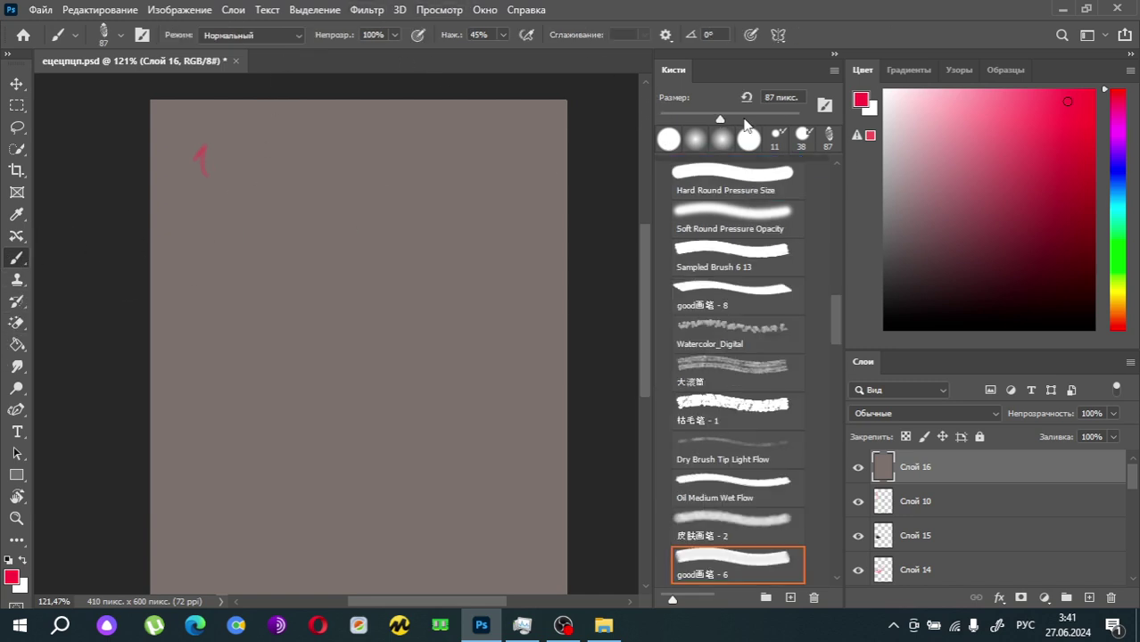
{"action": "left_click_drag", "start_coordinate": [676, 117], "coordinate": [671, 121]}
{"action": "left_click_drag", "start_coordinate": [673, 119], "coordinate": [665, 121]}
{"action": "left_click", "coordinate": [700, 189]}
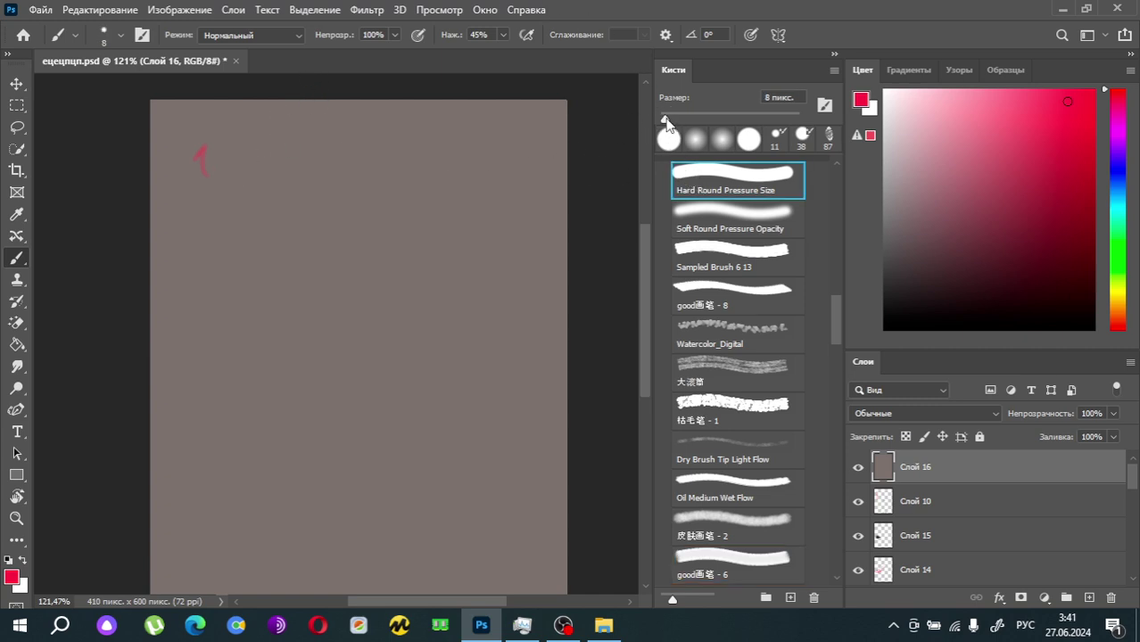
Step: Handwrite "ArtStation" and, beneath it, "Pinterest" in crimson beside the numeral 1, and retrace the numeral
{"action": "left_click_drag", "start_coordinate": [250, 127], "coordinate": [265, 151]}
{"action": "mouse_move", "coordinate": [241, 146]}
{"action": "left_mouse_down"}
{"action": "mouse_move", "coordinate": [285, 129]}
{"action": "mouse_move", "coordinate": [297, 146]}
{"action": "mouse_move", "coordinate": [361, 120]}
{"action": "mouse_move", "coordinate": [346, 132]}
{"action": "mouse_move", "coordinate": [383, 143]}
{"action": "mouse_move", "coordinate": [404, 126]}
{"action": "mouse_move", "coordinate": [423, 141]}
{"action": "mouse_move", "coordinate": [447, 117]}
{"action": "mouse_move", "coordinate": [480, 143]}
{"action": "mouse_move", "coordinate": [517, 147]}
{"action": "left_mouse_up"}
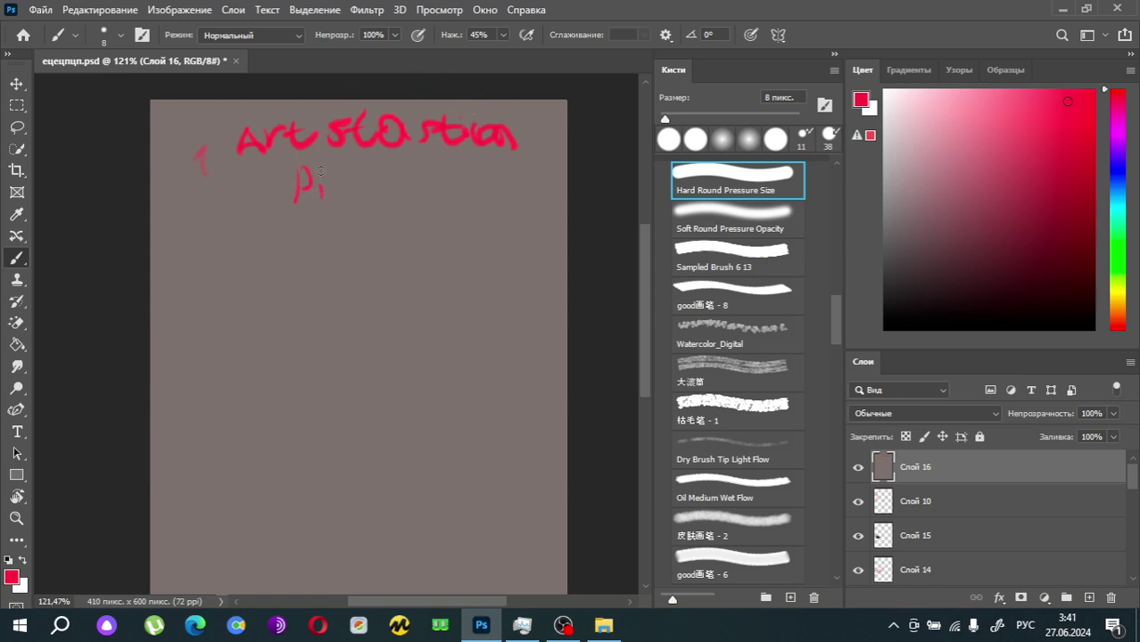
{"action": "left_click_drag", "start_coordinate": [380, 188], "coordinate": [432, 183]}
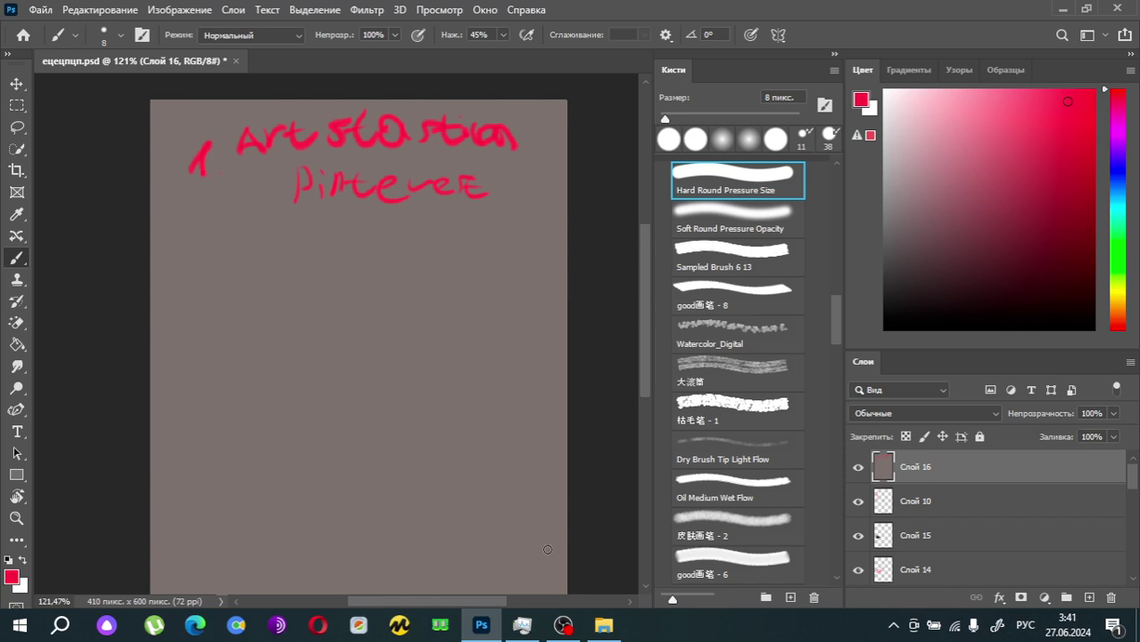
{"action": "left_click", "coordinate": [559, 614]}
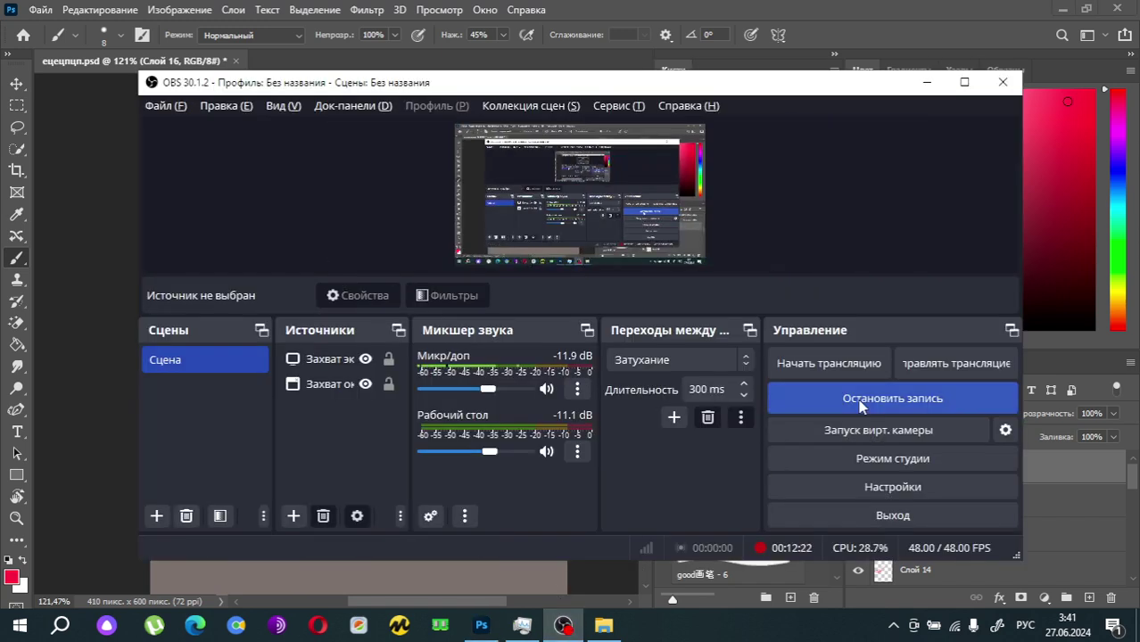